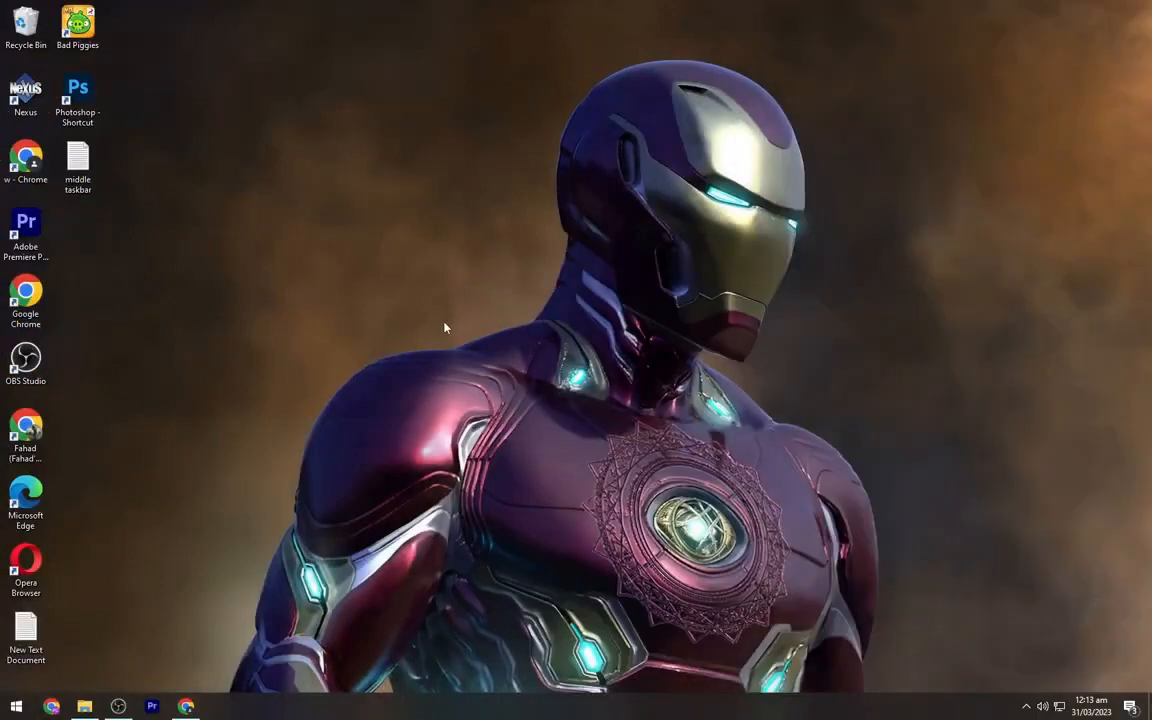
Switch to the Chrome browser and download the Portable Zip neutral version of TaskbarX from its page.
click(197, 710)
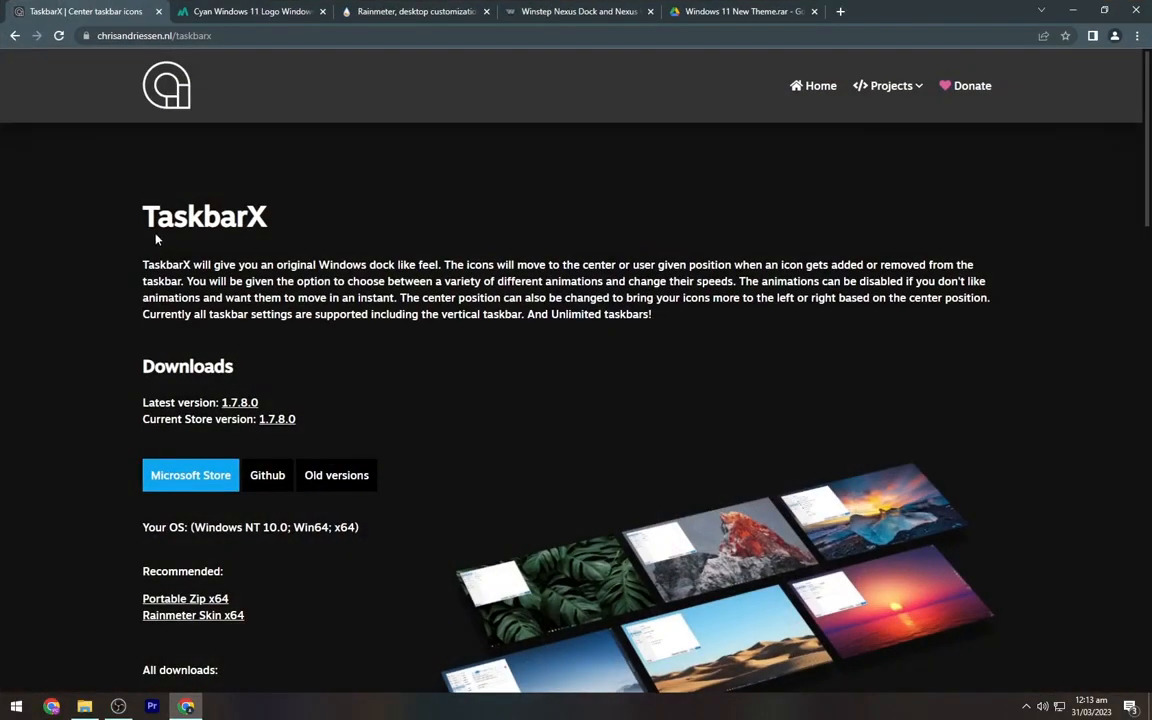
drag(145, 216, 277, 234)
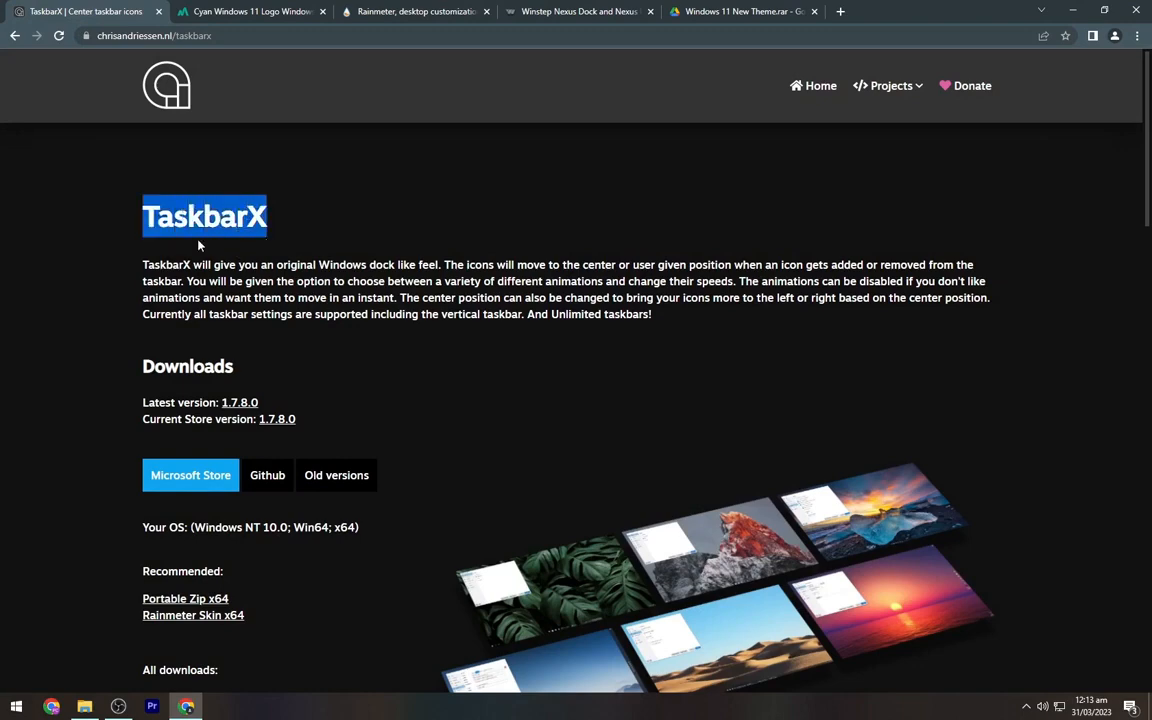
scroll(186, 507, down, 4)
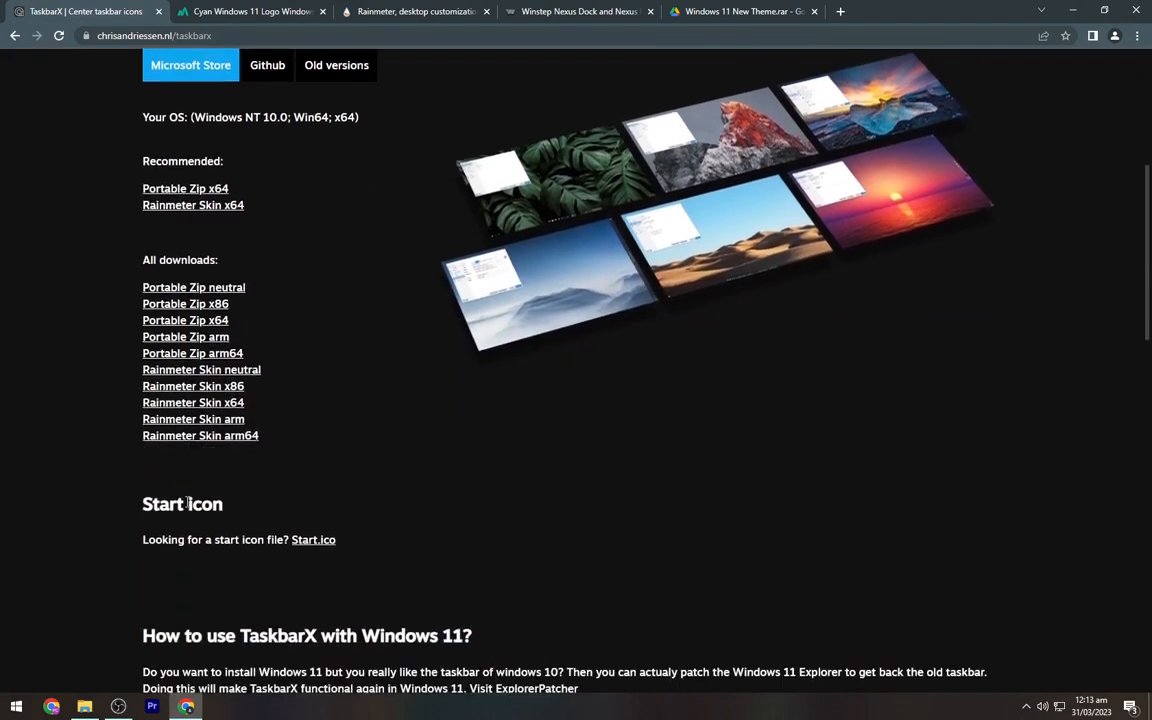
click(203, 289)
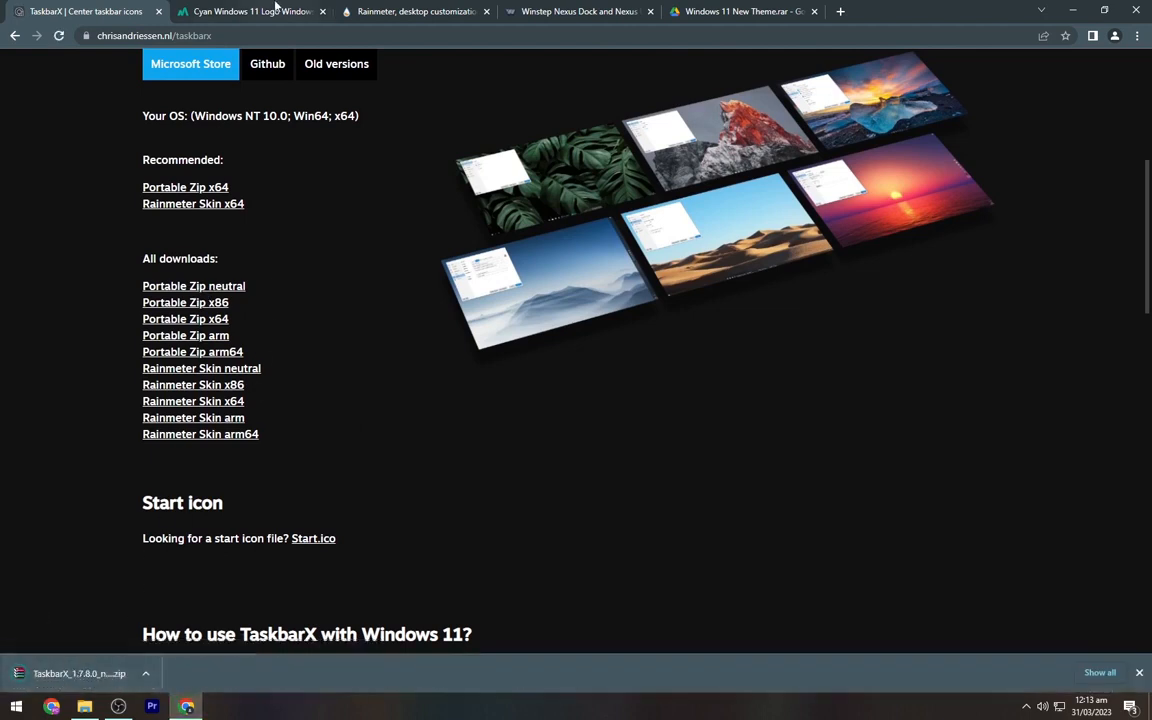
Download the original 3840x2160 Cyan Windows 11 Logo wallpaper from Peakpx, dismissing the ad.
click(250, 9)
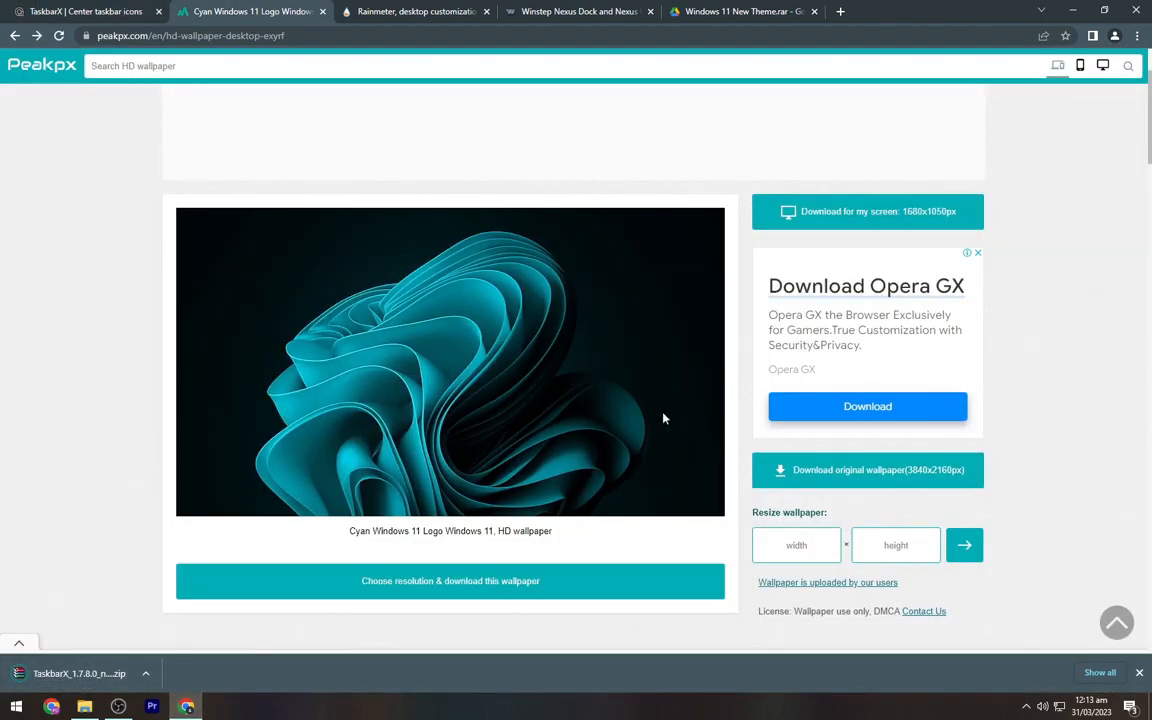
click(841, 476)
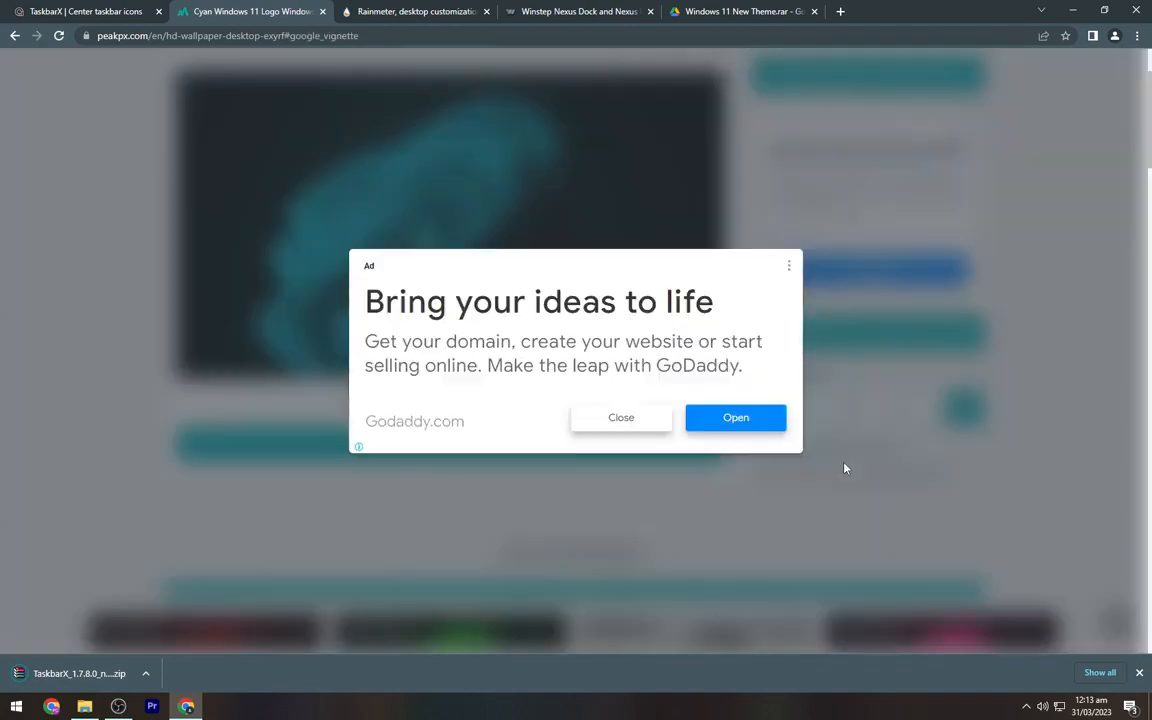
click(607, 419)
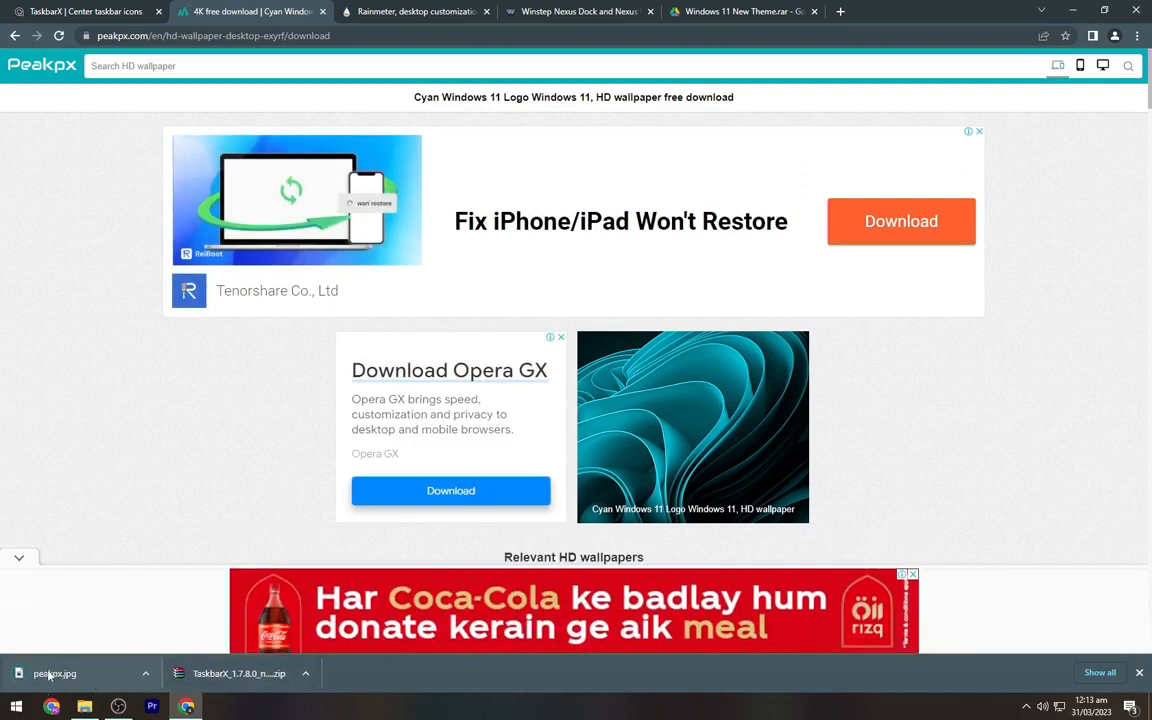
Download the Rainmeter 4.5.17 installer and the free Winstep Nexus dock from their websites.
click(421, 10)
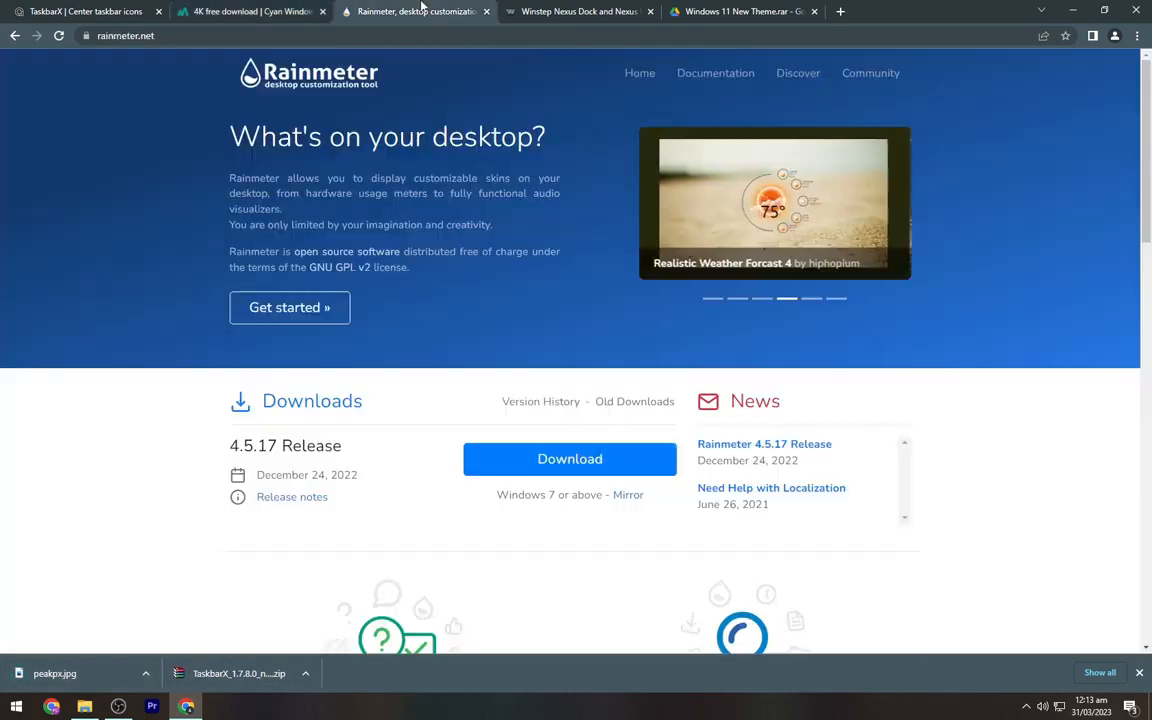
click(541, 461)
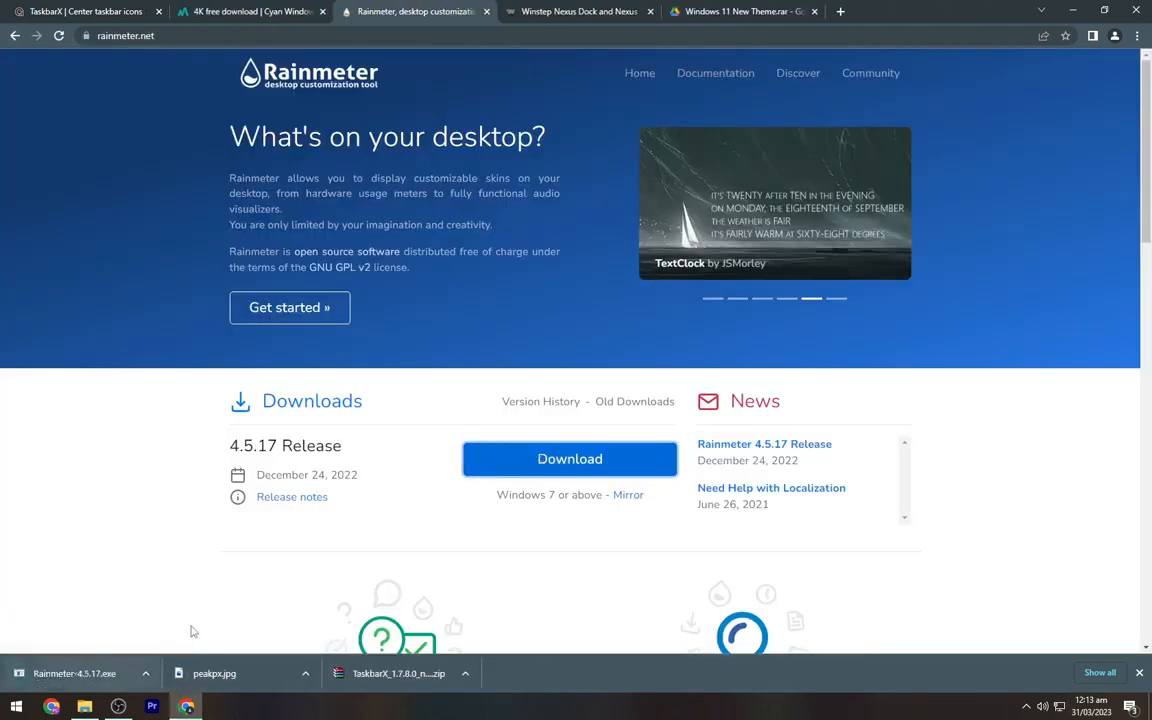
click(574, 8)
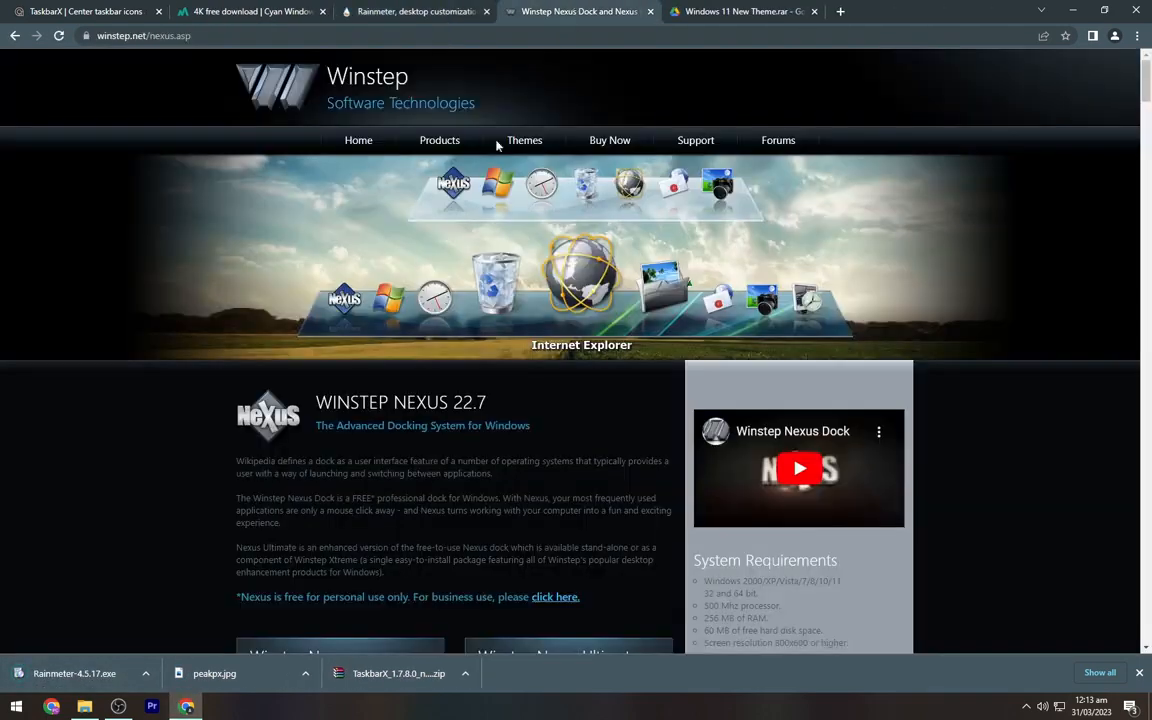
scroll(440, 240, down, 5)
click(405, 420)
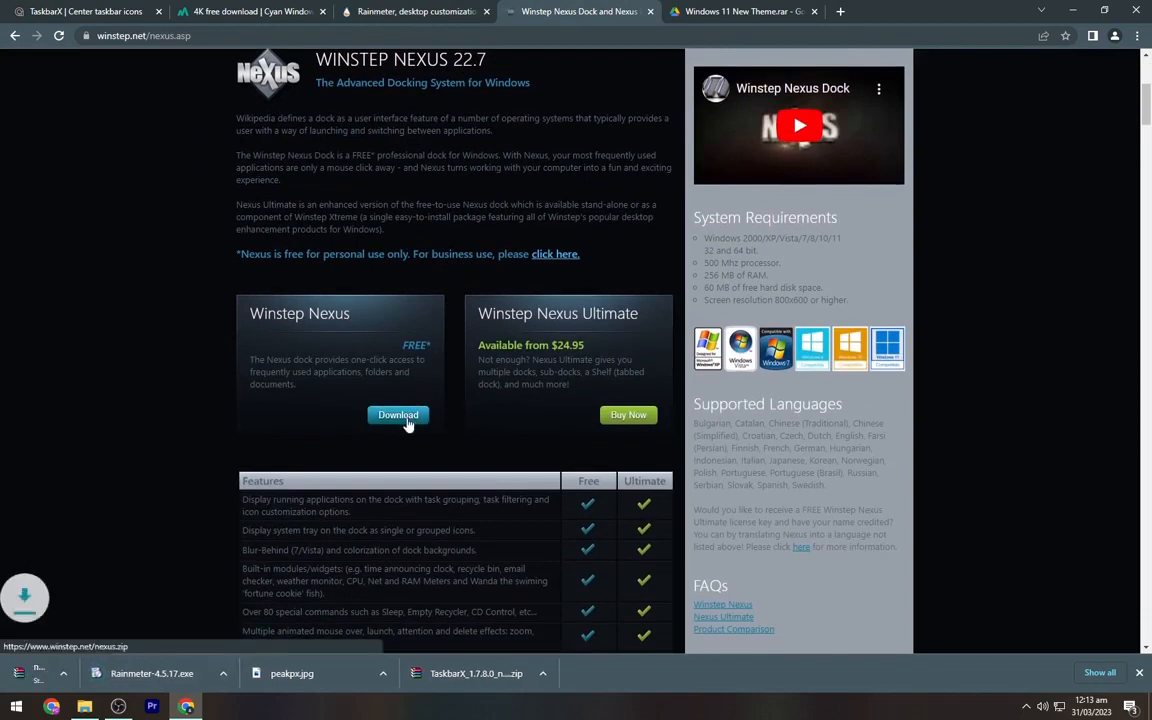
drag(263, 314, 381, 315)
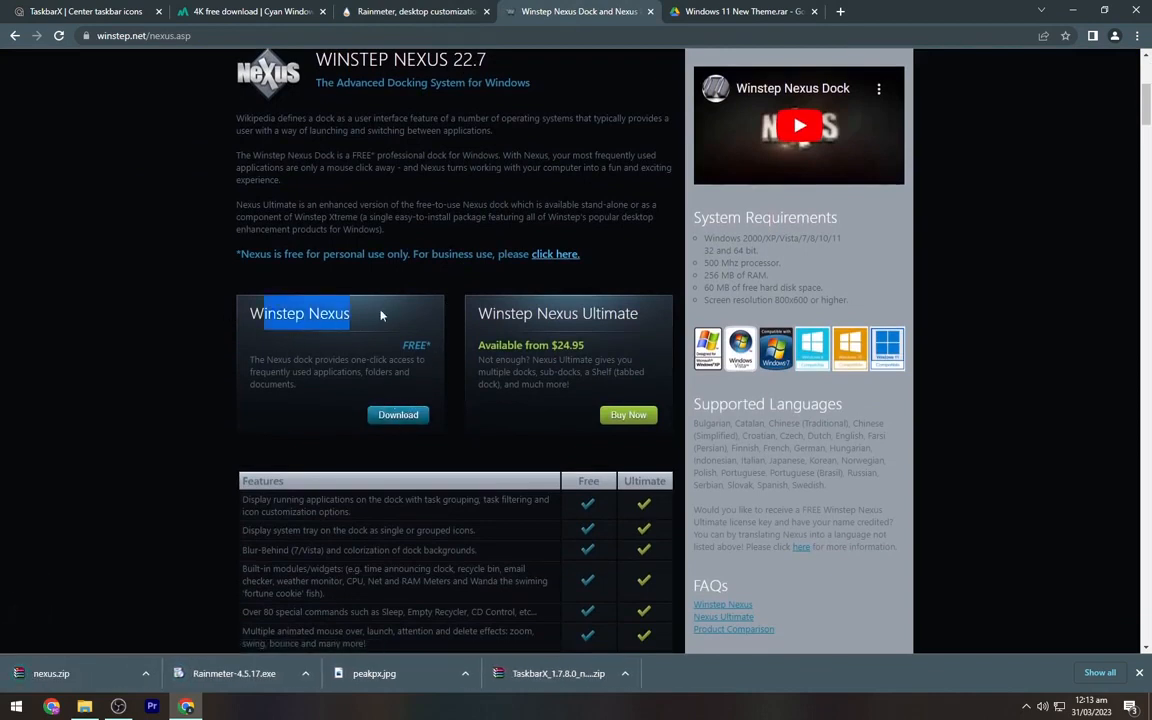
click(287, 342)
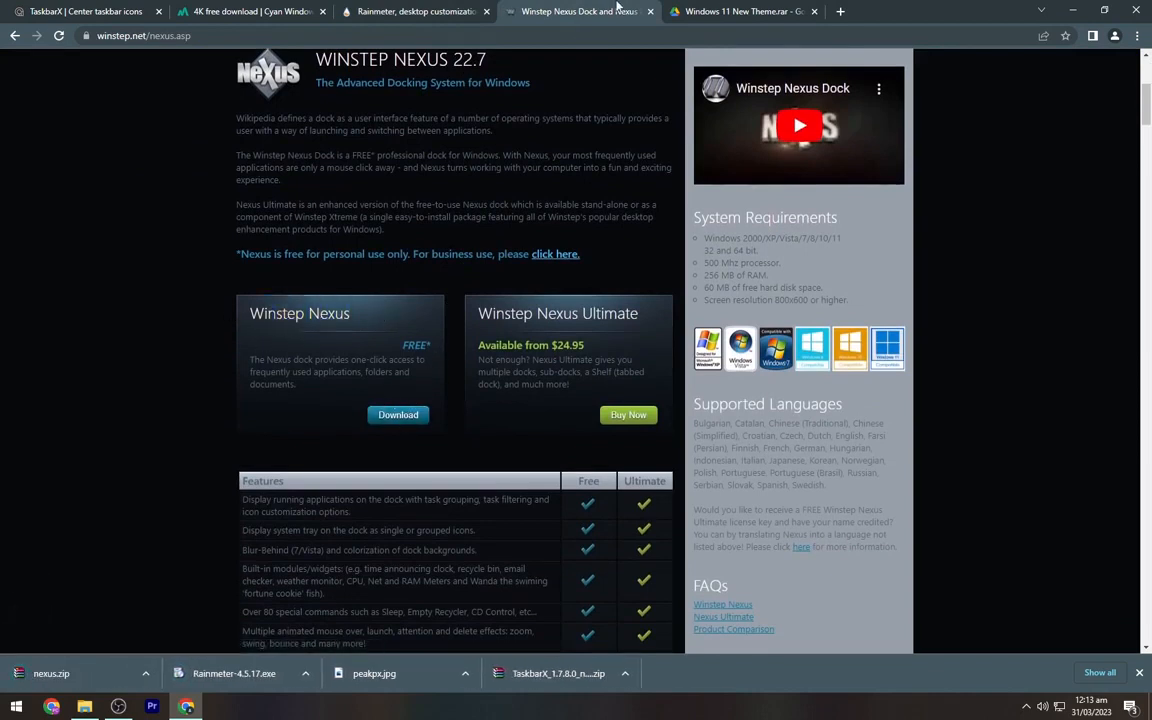
Download Windows 11 New Theme.rar from Google Drive and minimize the browser.
click(719, 9)
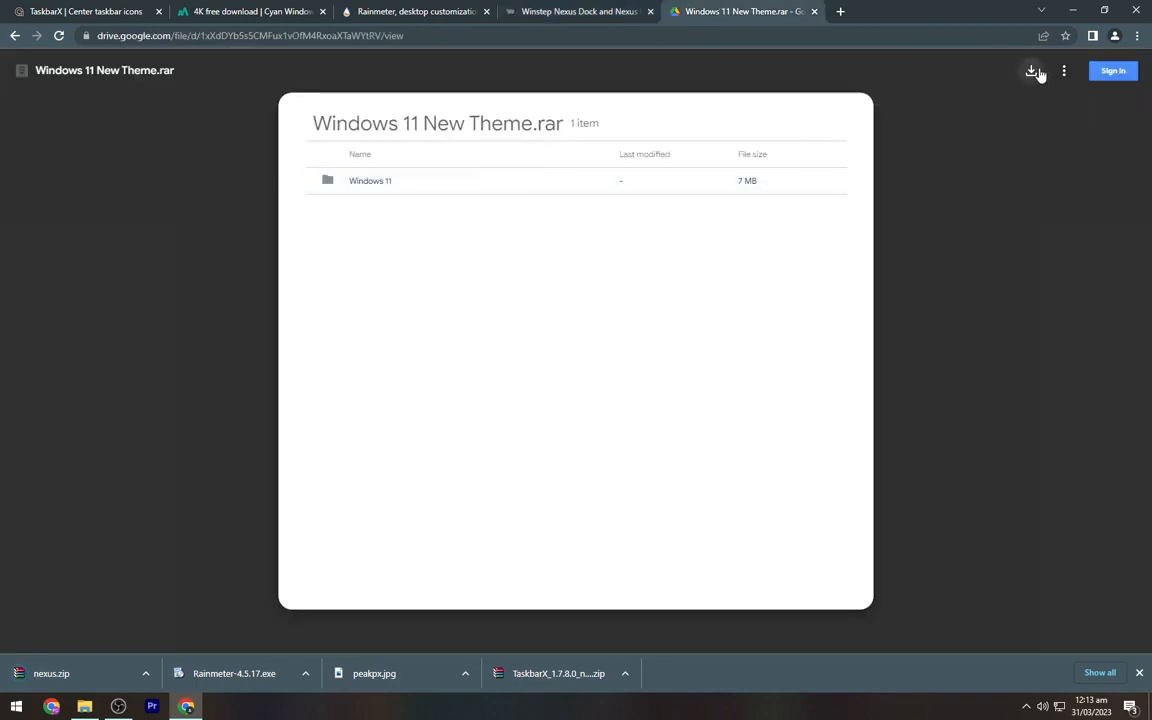
click(1035, 71)
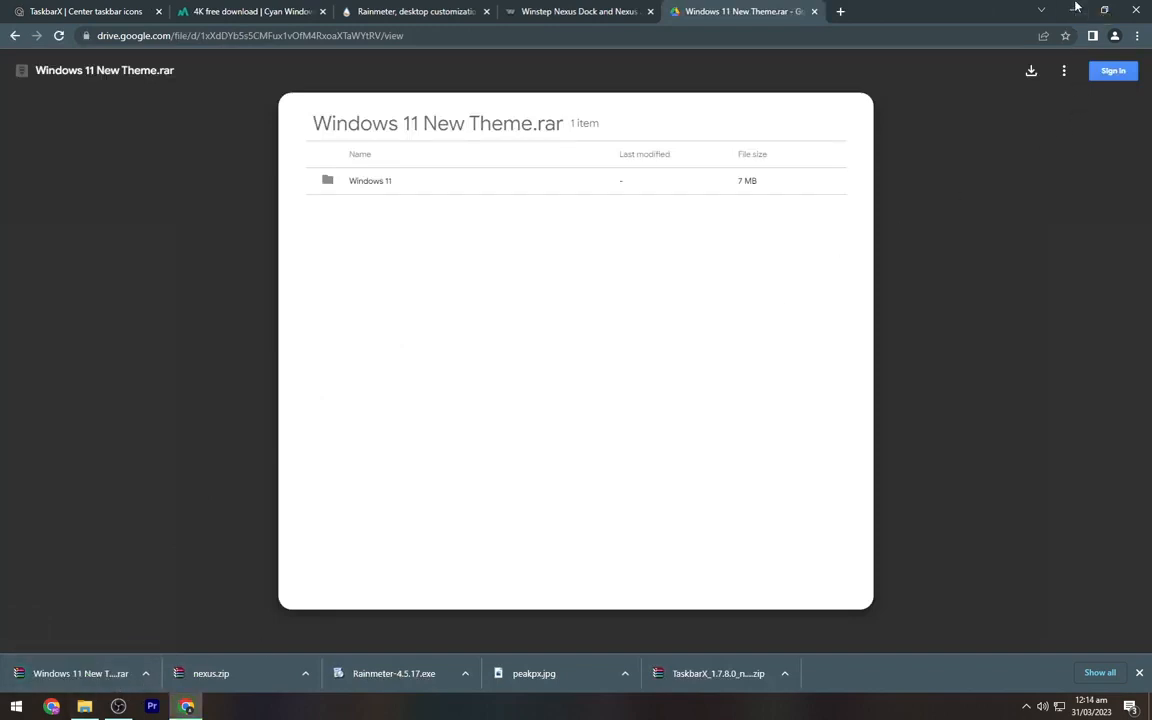
click(1075, 9)
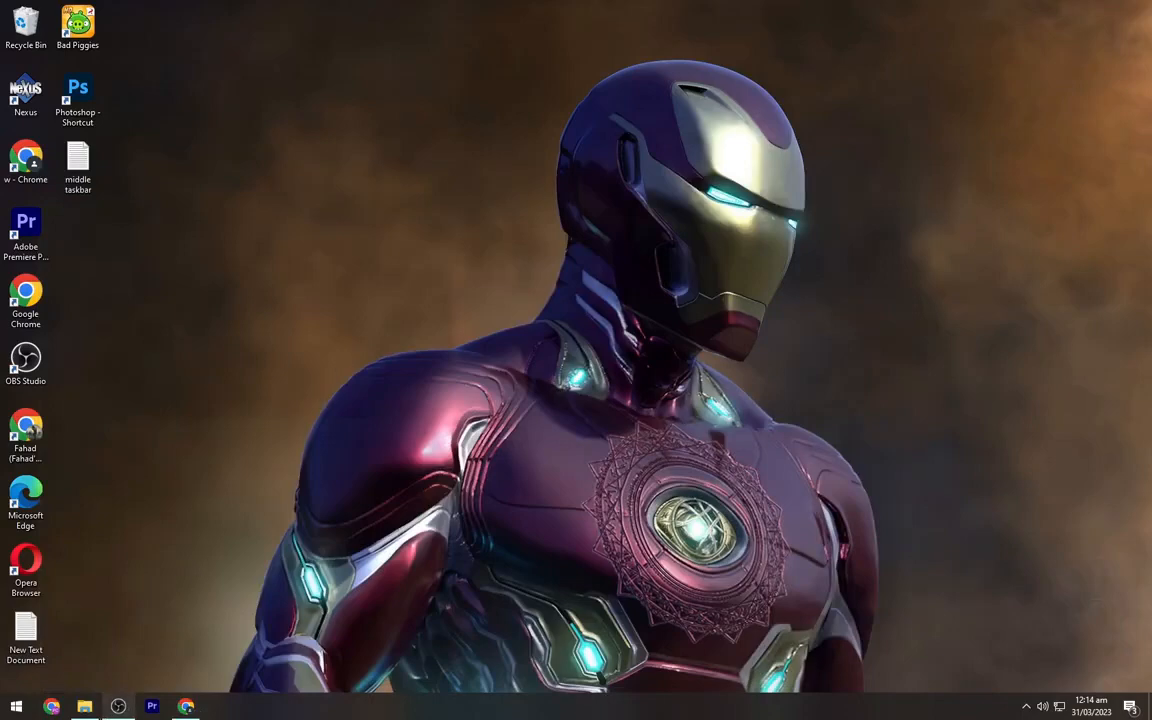
Switch to File Explorer's Downloads folder and refresh its file listing.
click(88, 703)
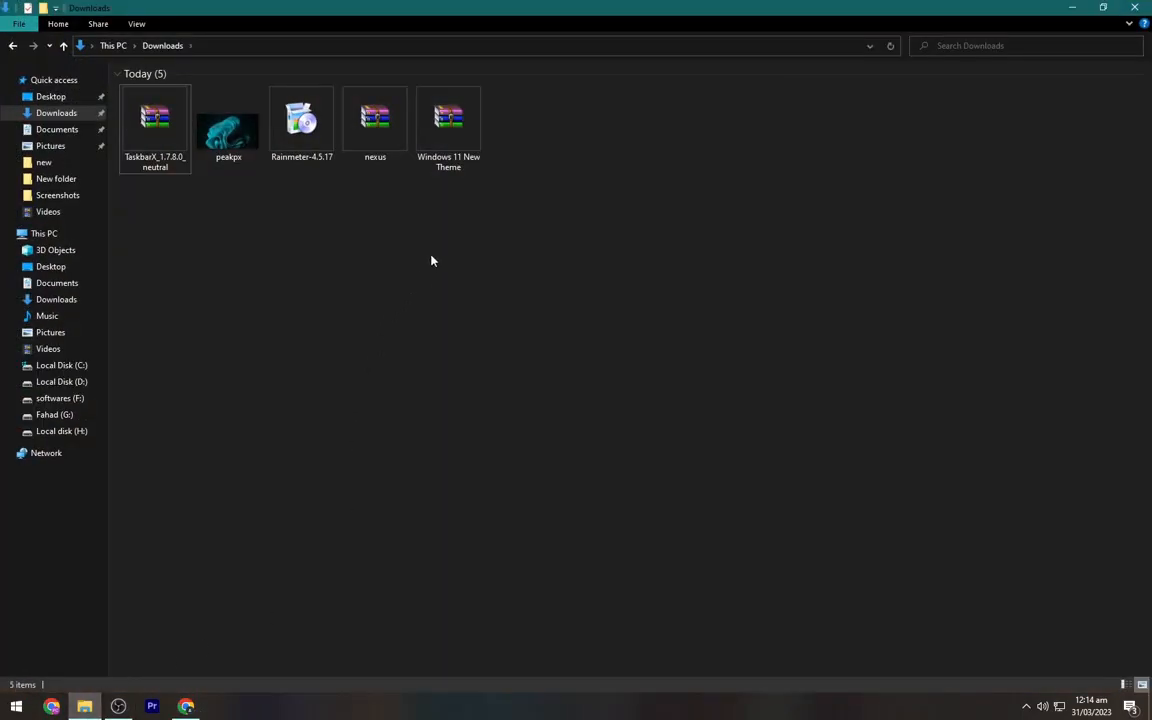
right_click(437, 251)
click(494, 309)
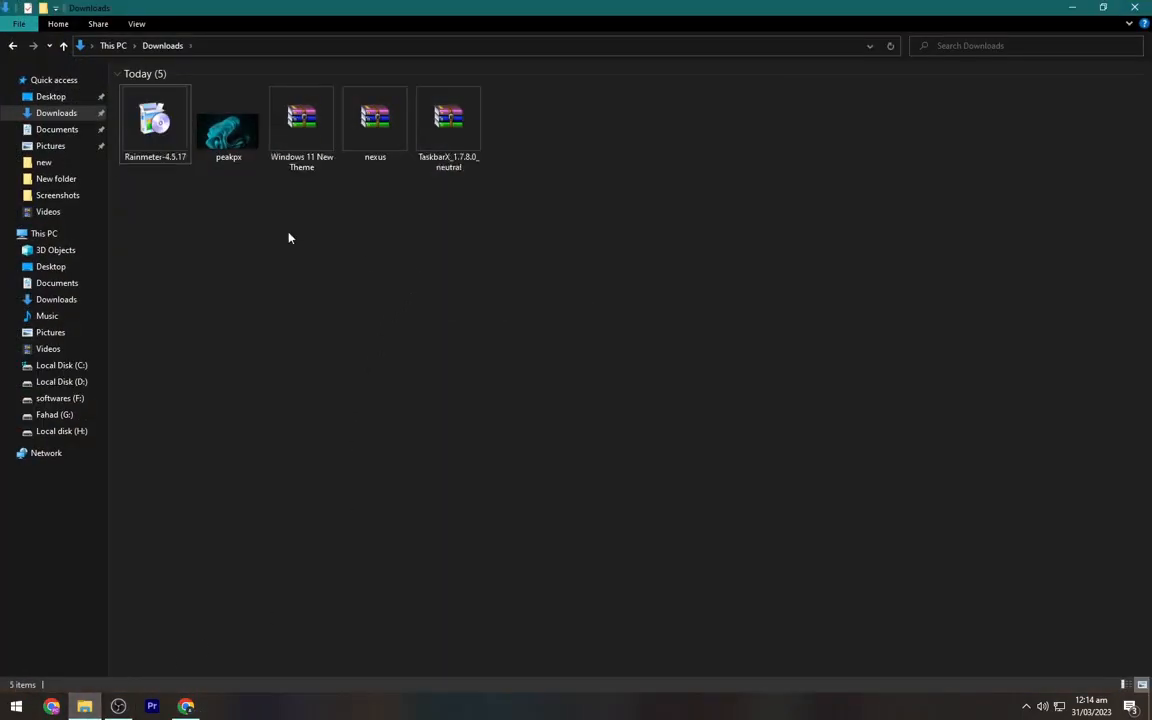
Install Rainmeter 4.5.17 from Downloads with the standard installation and dismiss its welcome notification.
click(145, 146)
right_click(132, 113)
click(160, 136)
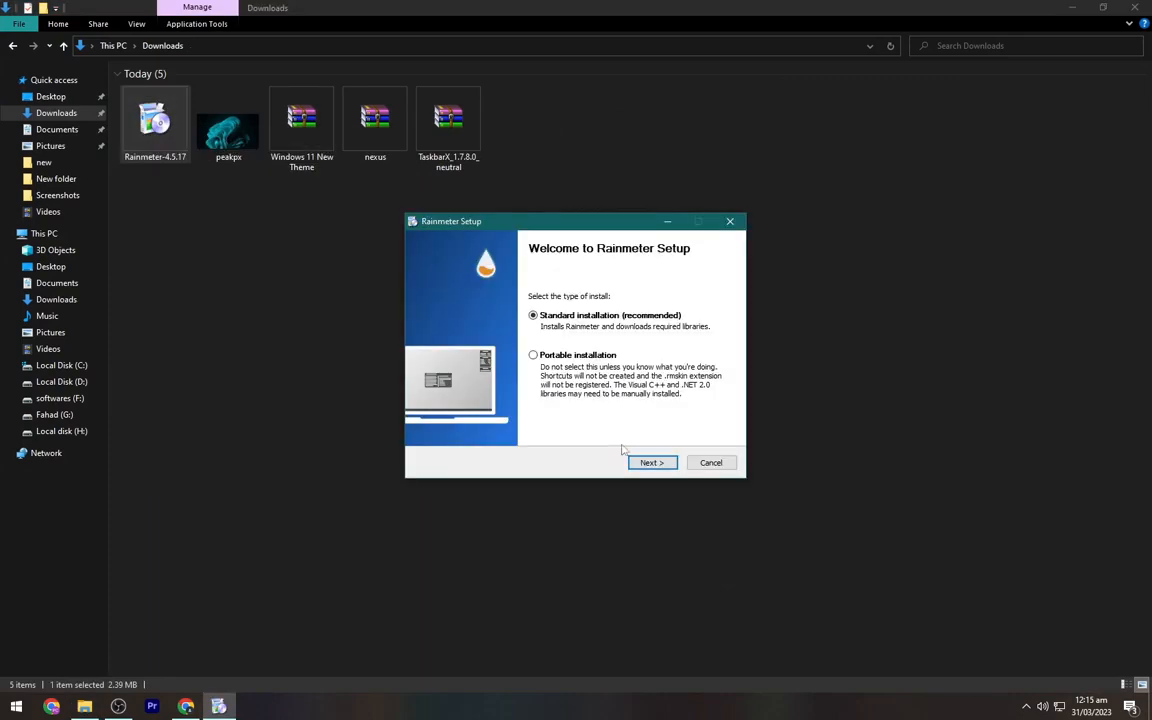
click(648, 463)
click(648, 463)
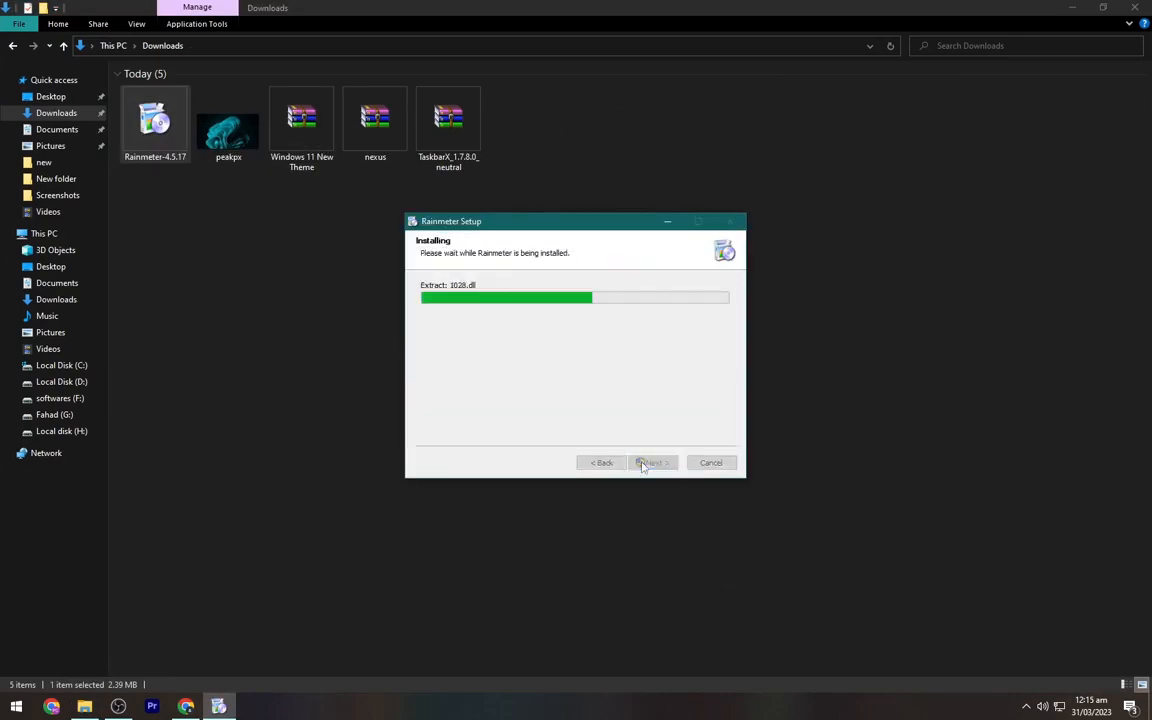
click(651, 463)
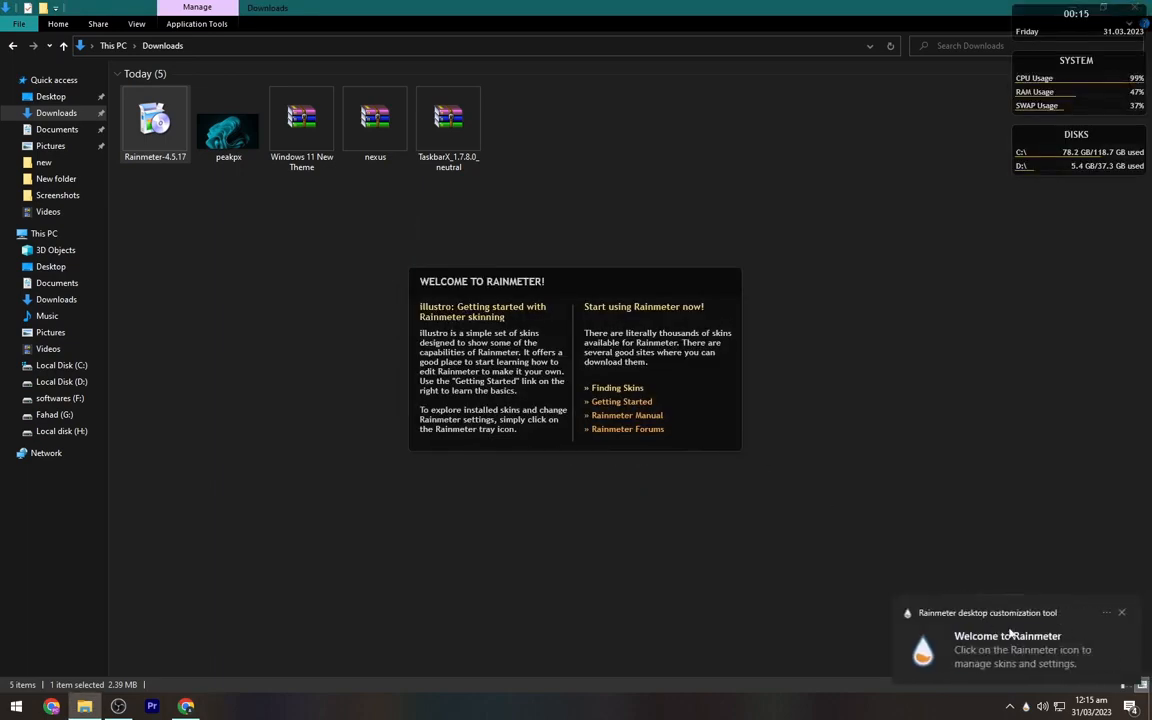
click(1120, 614)
Show the desktop and unload Rainmeter's default welcome, disks, system and clock skins.
click(1150, 710)
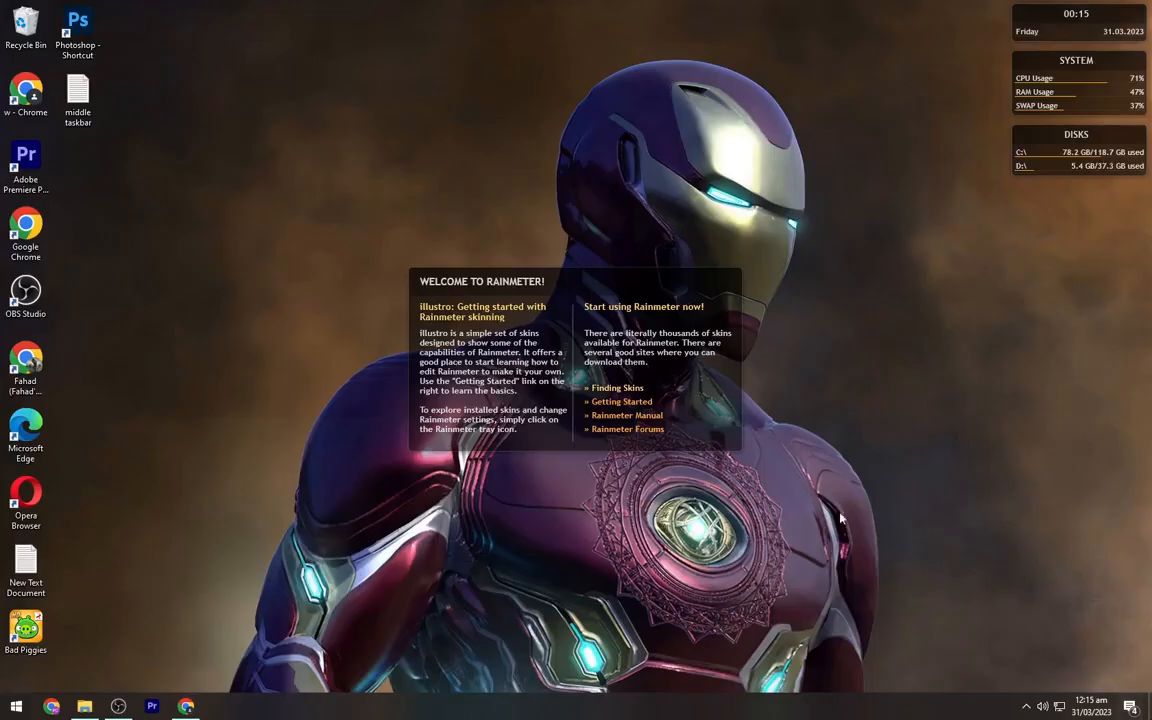
right_click(721, 435)
click(762, 585)
right_click(1078, 160)
click(1084, 320)
right_click(1078, 104)
click(1082, 256)
right_click(1080, 32)
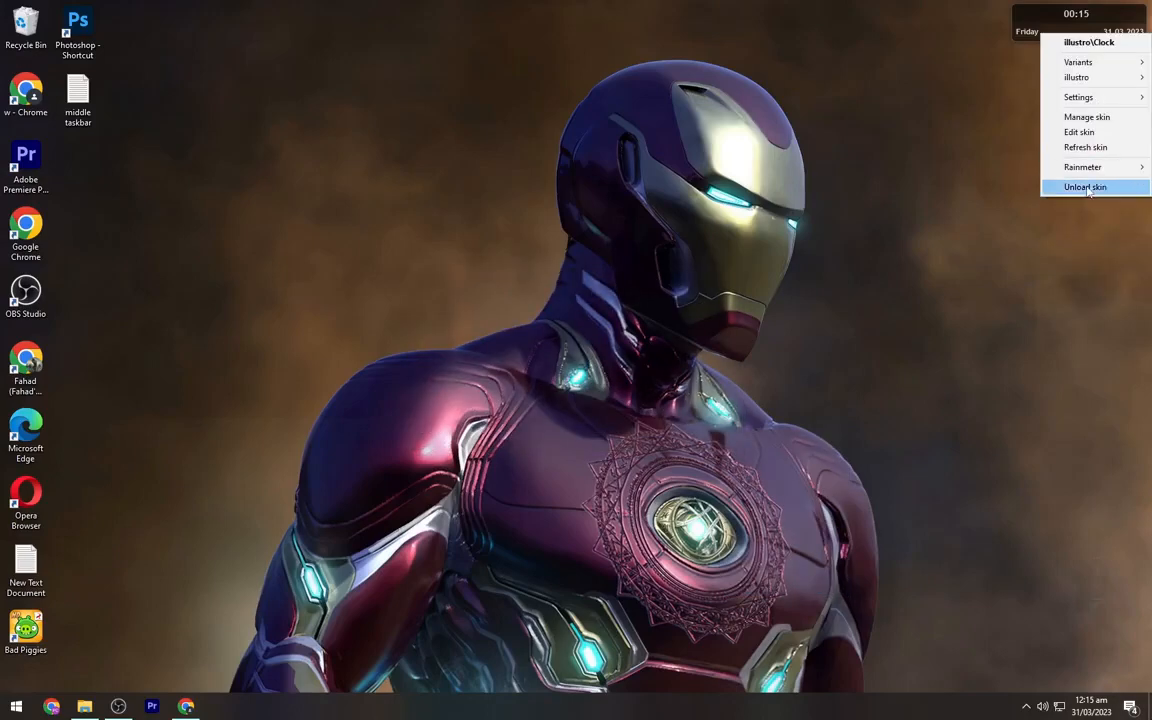
click(1086, 187)
Hide all desktop icons.
right_click(234, 168)
mouse_move(290, 177)
click(505, 266)
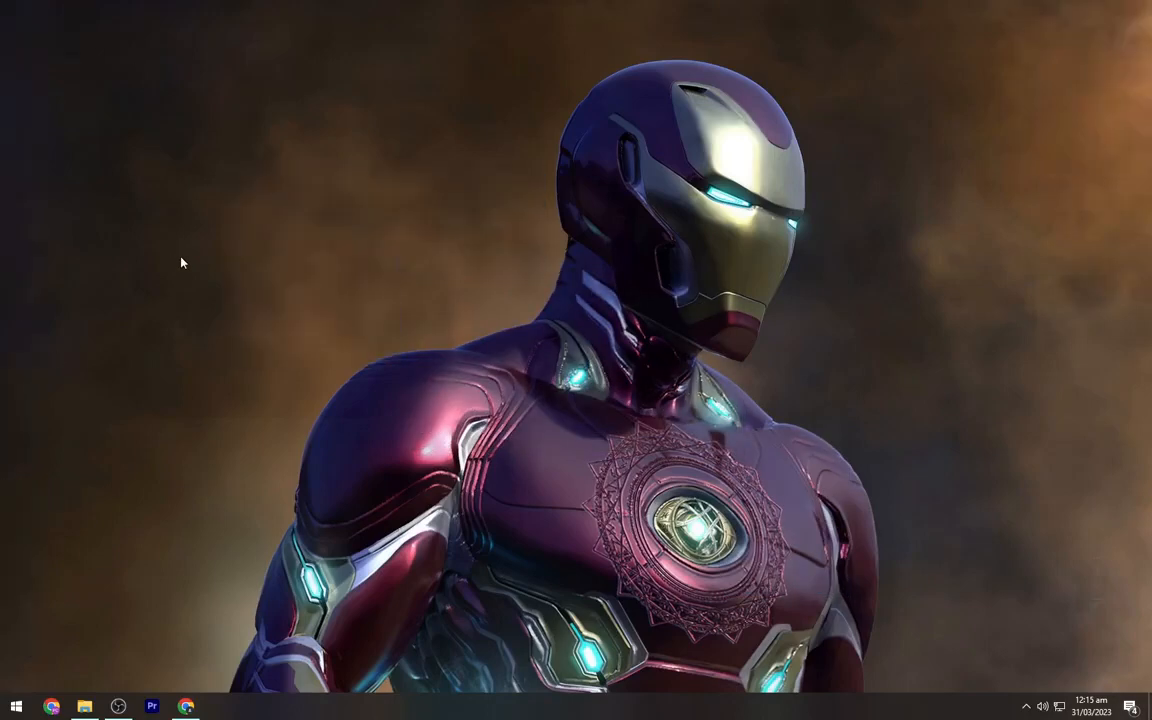
Extract the Windows 11 New Theme, nexus and TaskbarX_1.7.8.0_neutral archives in Downloads into folders of their own, and delete the three archives.
click(84, 706)
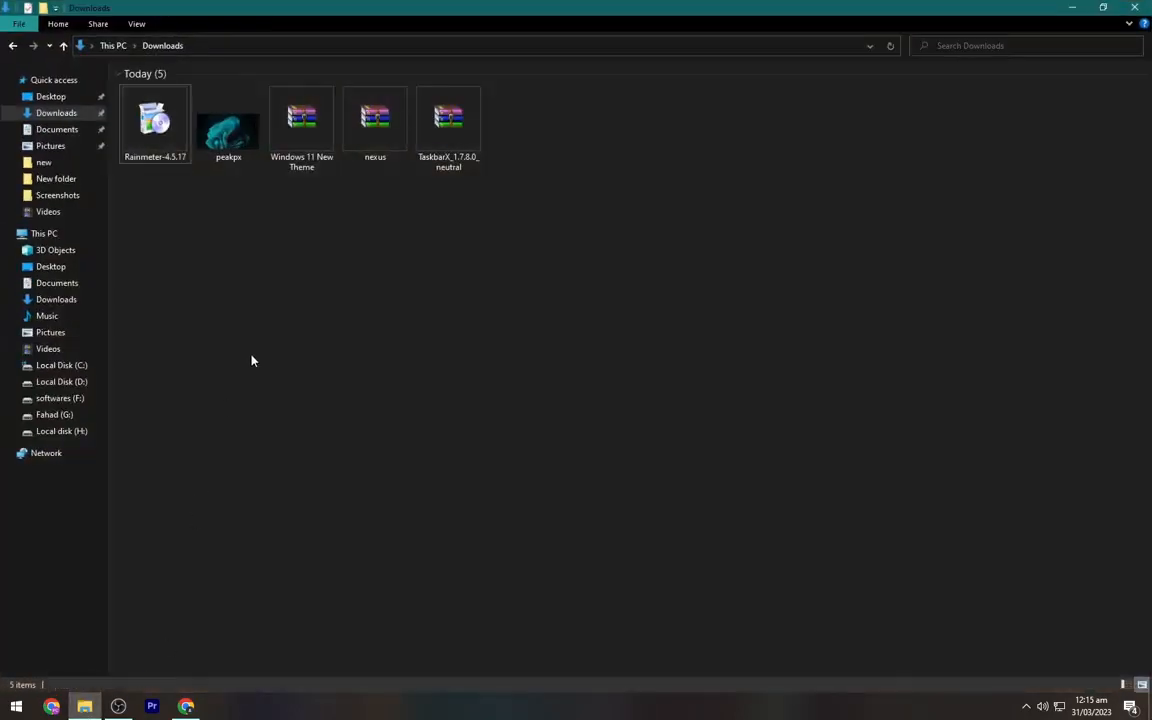
right_click(307, 138)
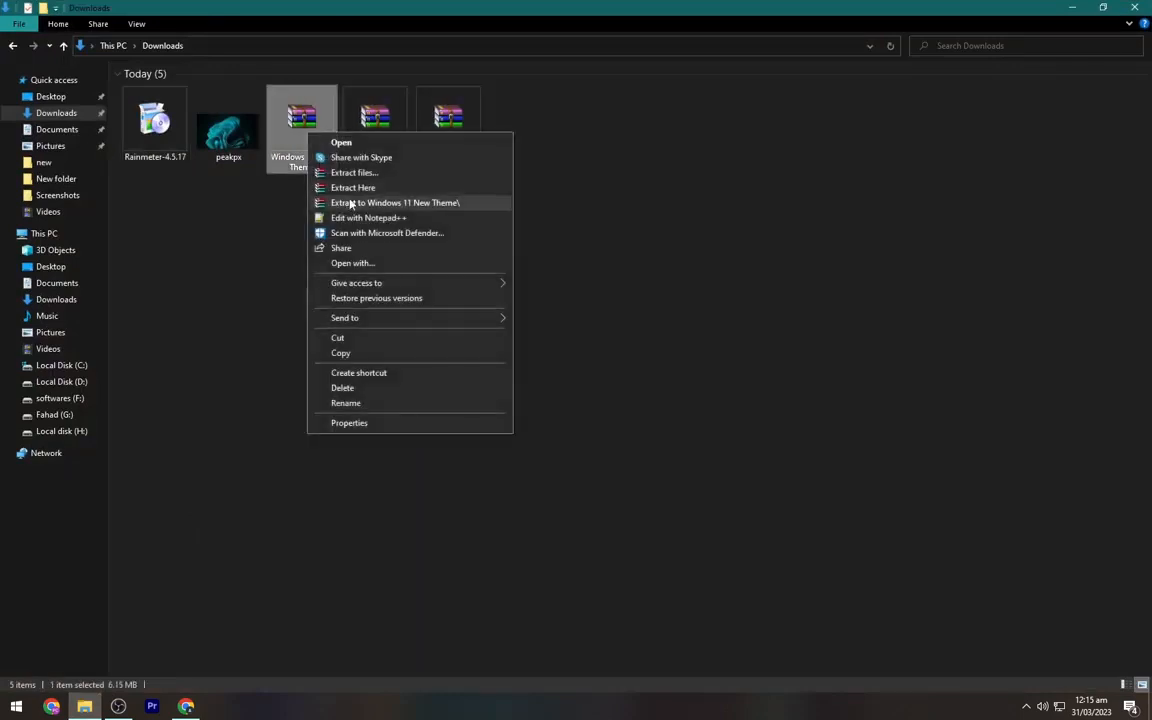
click(320, 198)
click(375, 143)
right_click(352, 130)
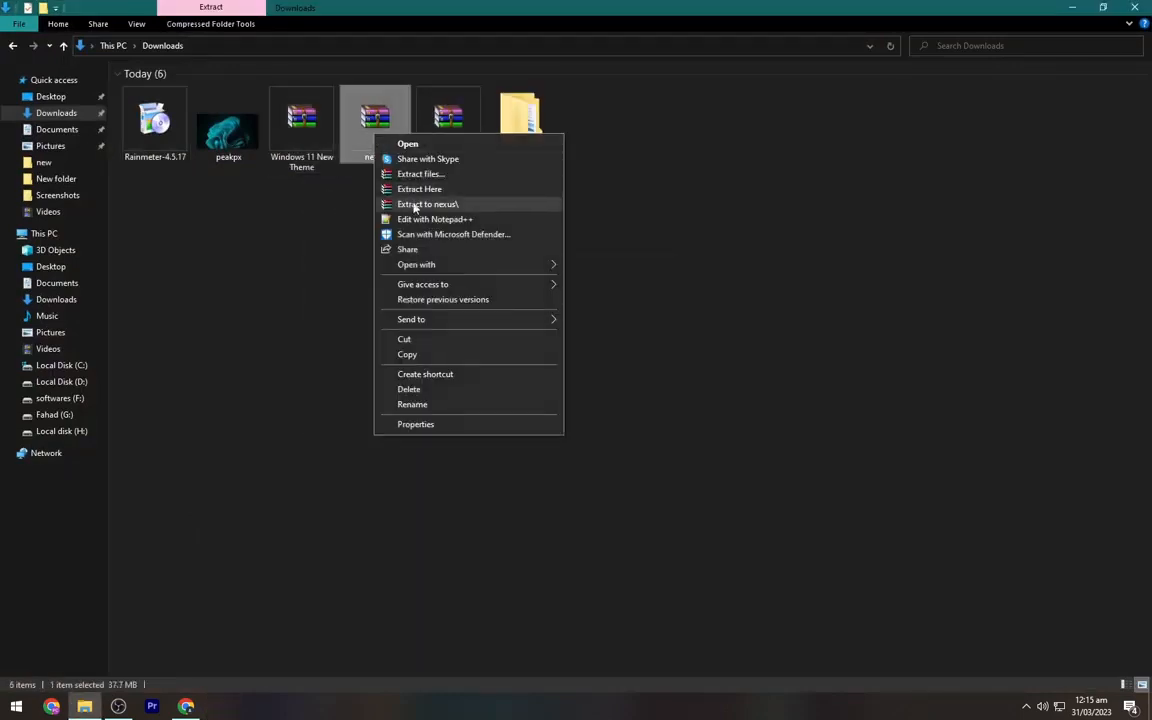
click(410, 206)
click(450, 150)
right_click(450, 154)
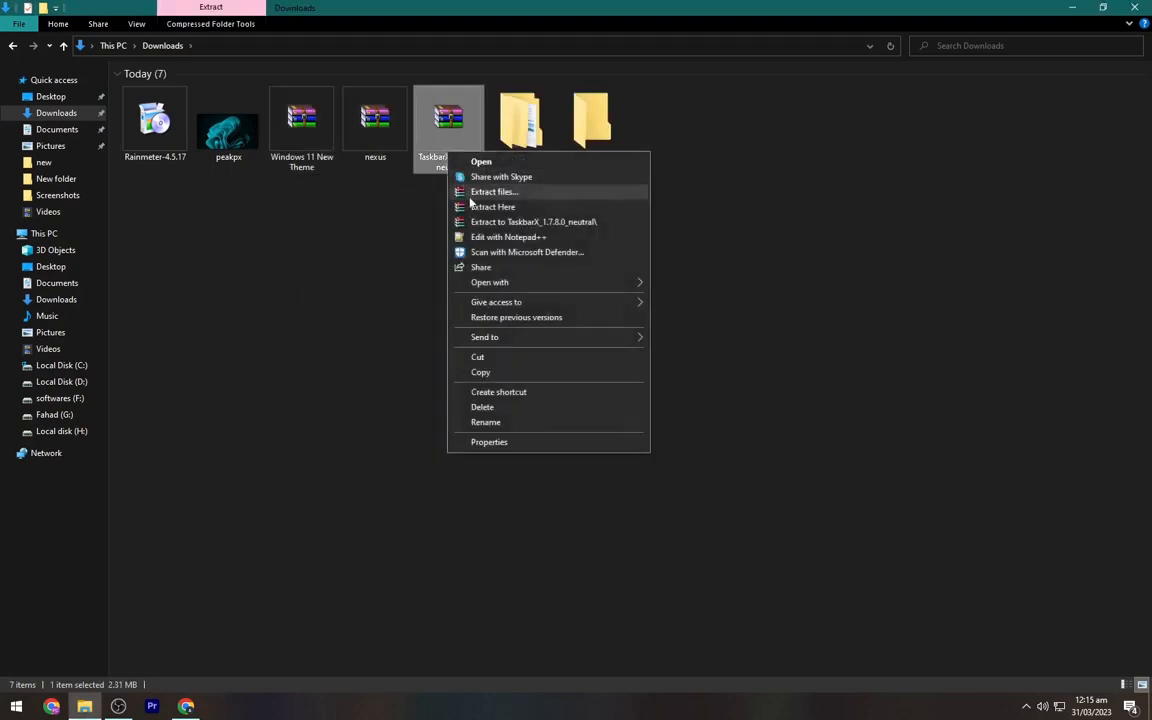
click(440, 224)
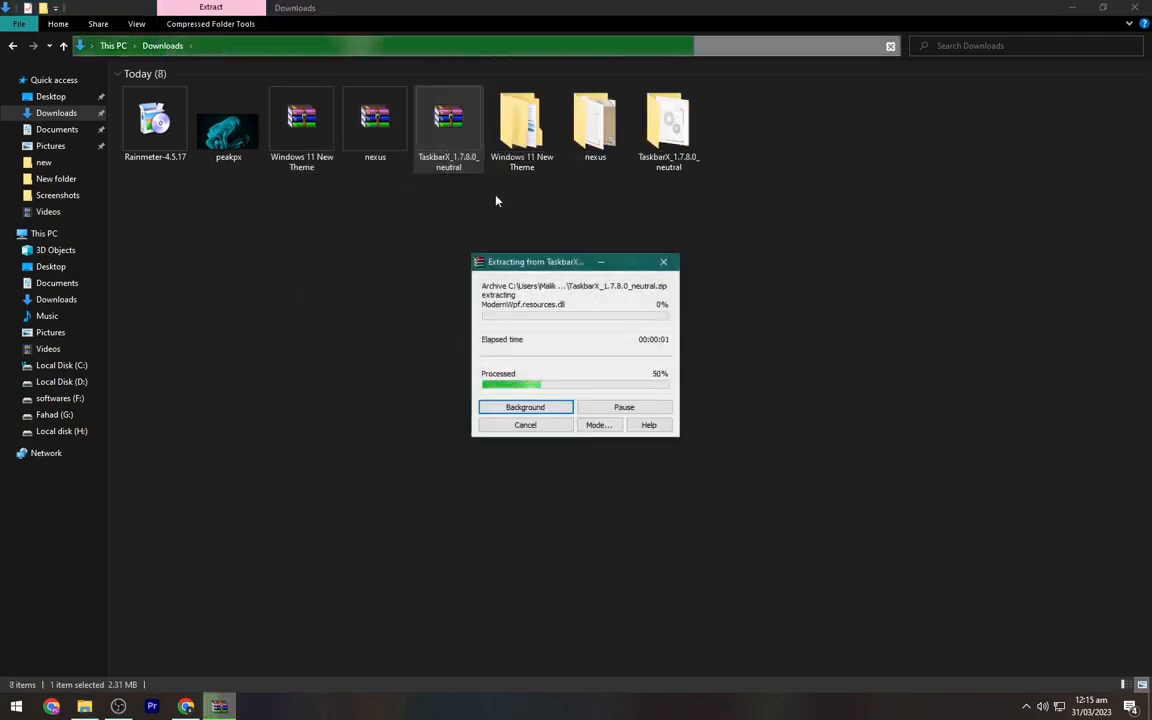
drag(470, 200, 269, 120)
key(Delete)
Set the peakpx image from Downloads as the desktop background, shrinking the folder window meanwhile and maximizing it again.
click(228, 125)
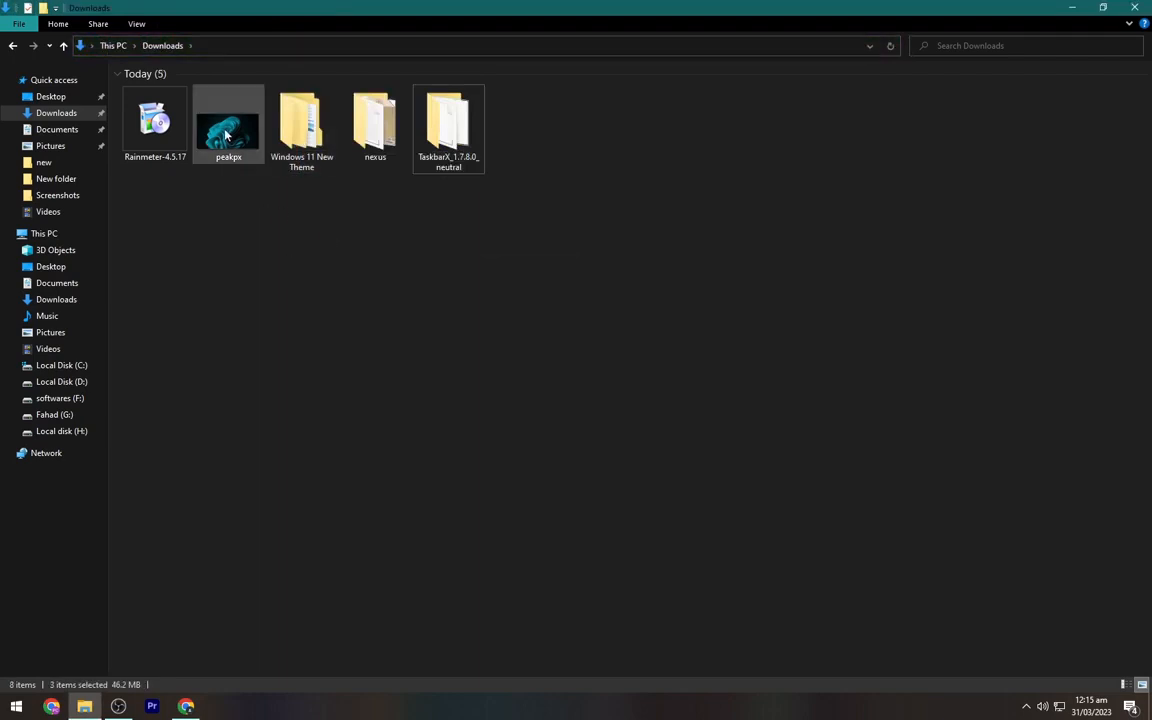
right_click(206, 117)
click(1110, 6)
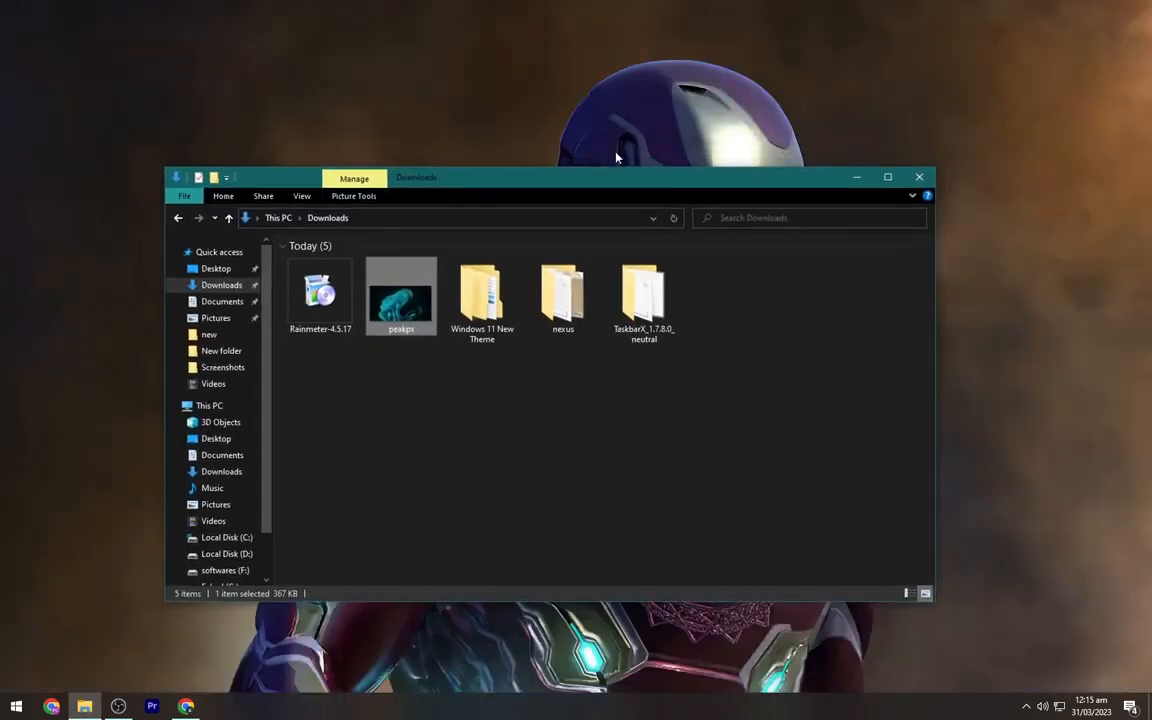
drag(581, 186, 640, 108)
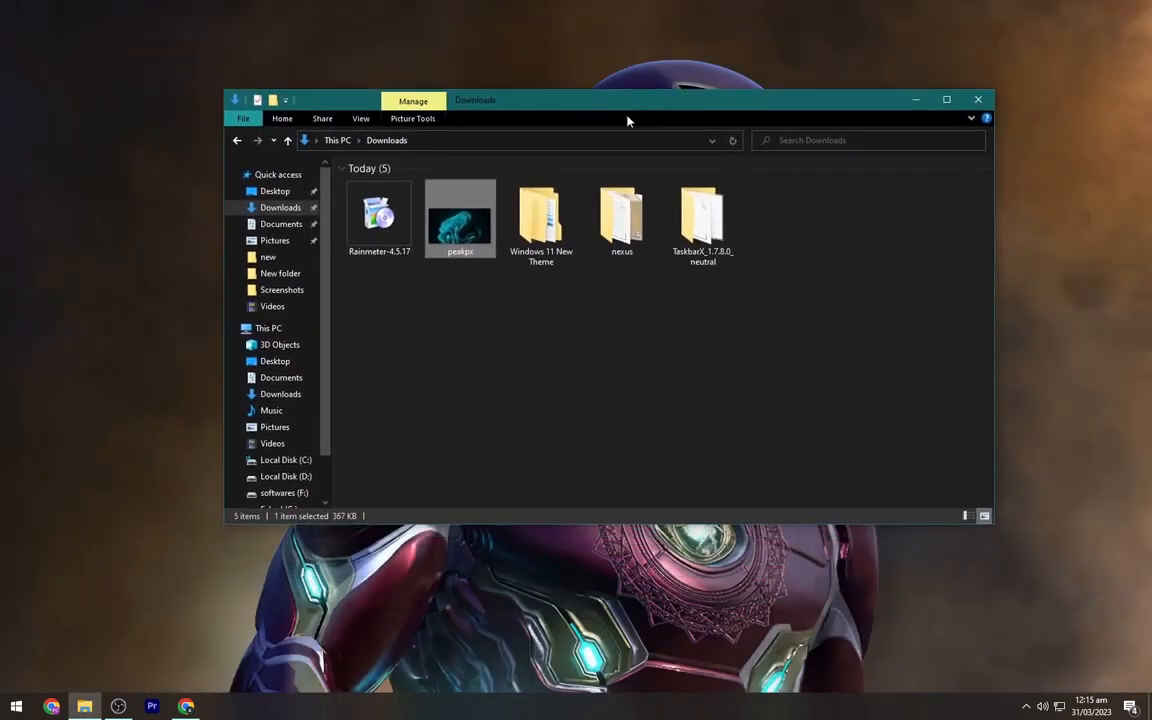
right_click(476, 205)
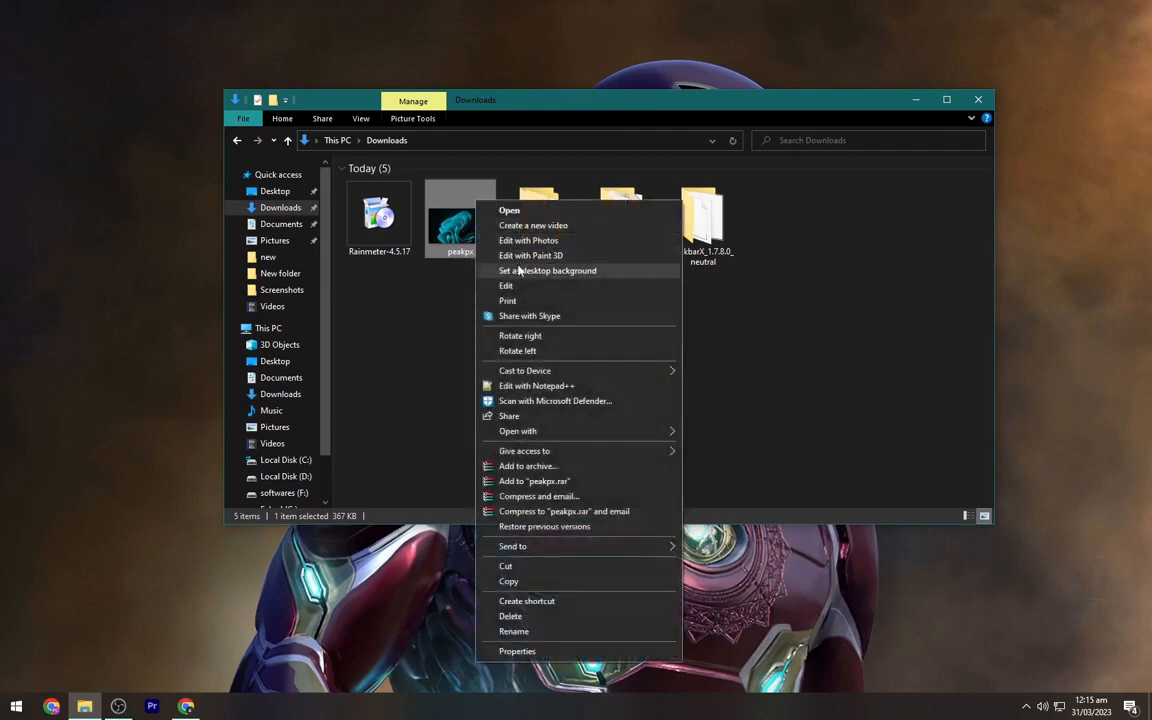
click(495, 270)
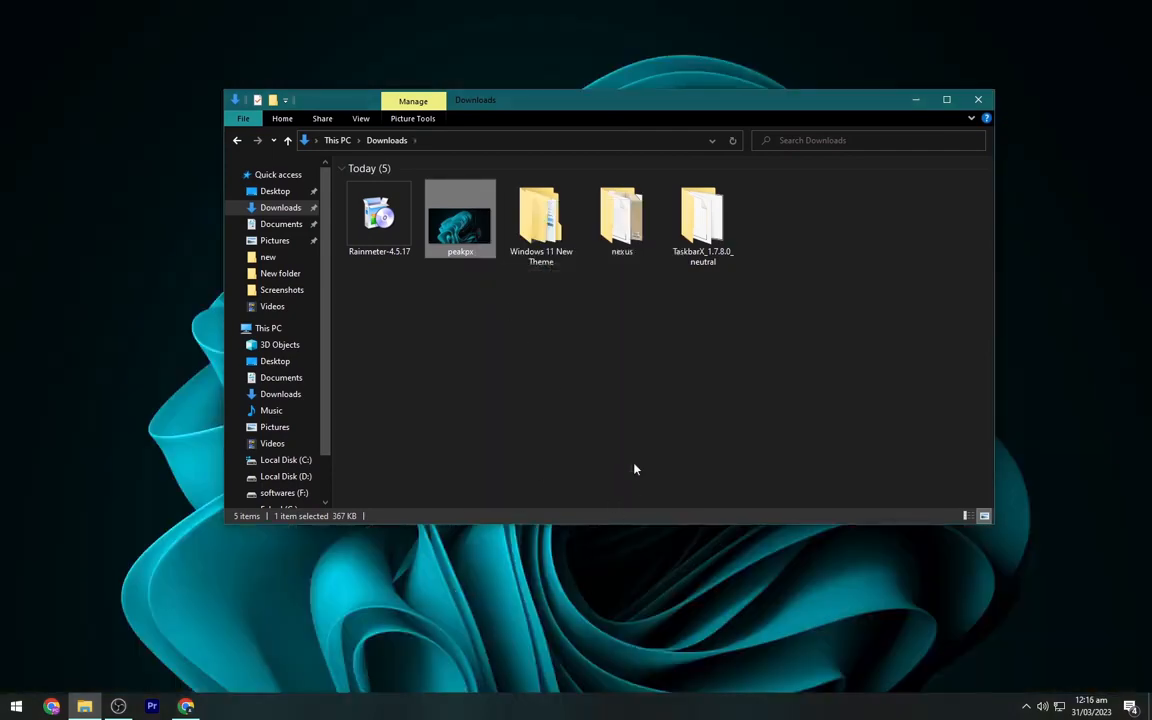
click(947, 100)
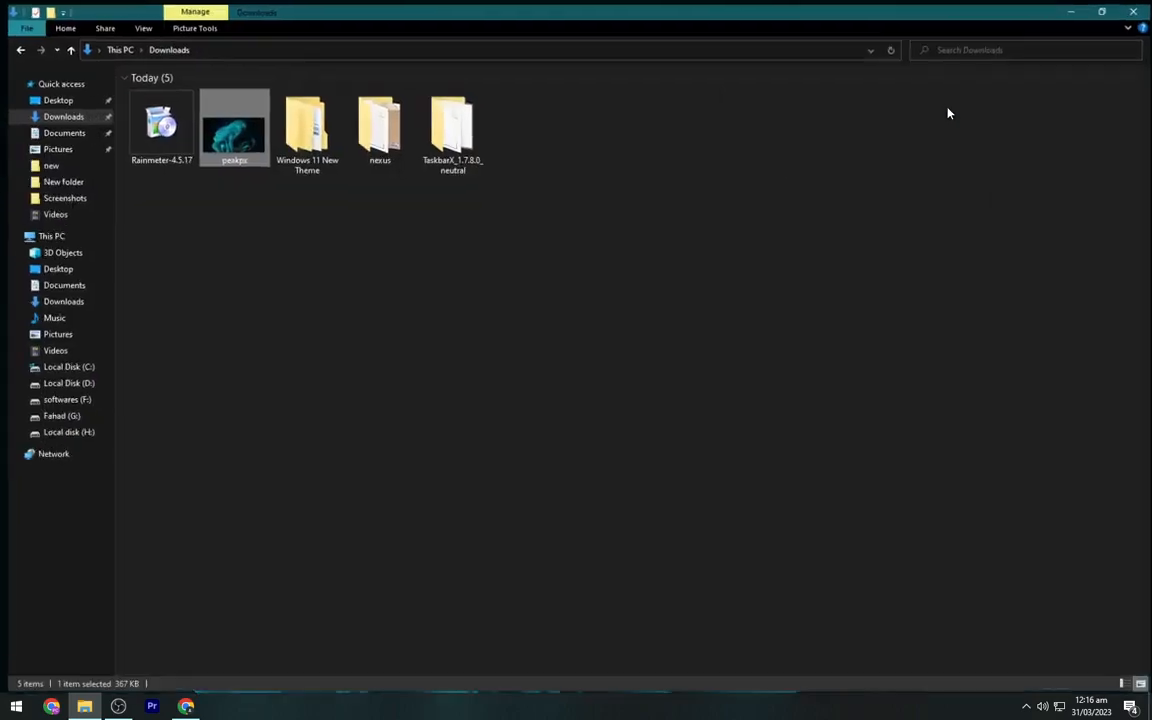
Open the TaskbarX_1.7.8.0_neutral folder and run the TaskbarX application.
click(411, 273)
double_click(450, 130)
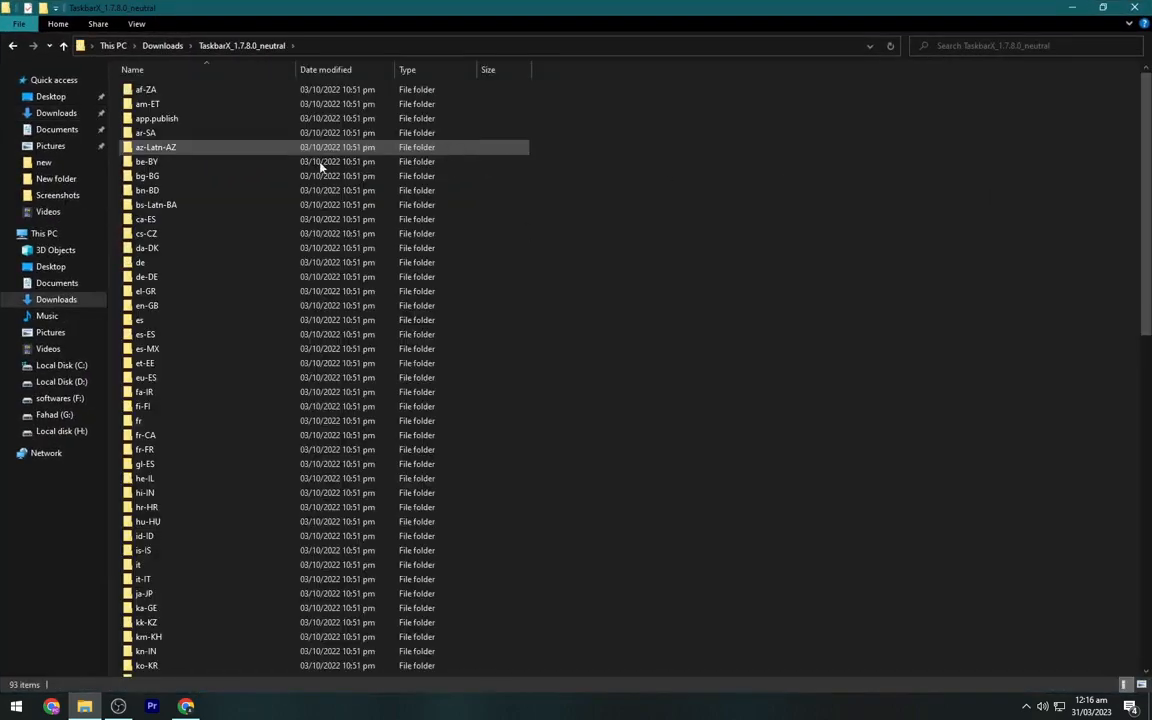
scroll(216, 294, down, 10)
scroll(216, 294, down, 10)
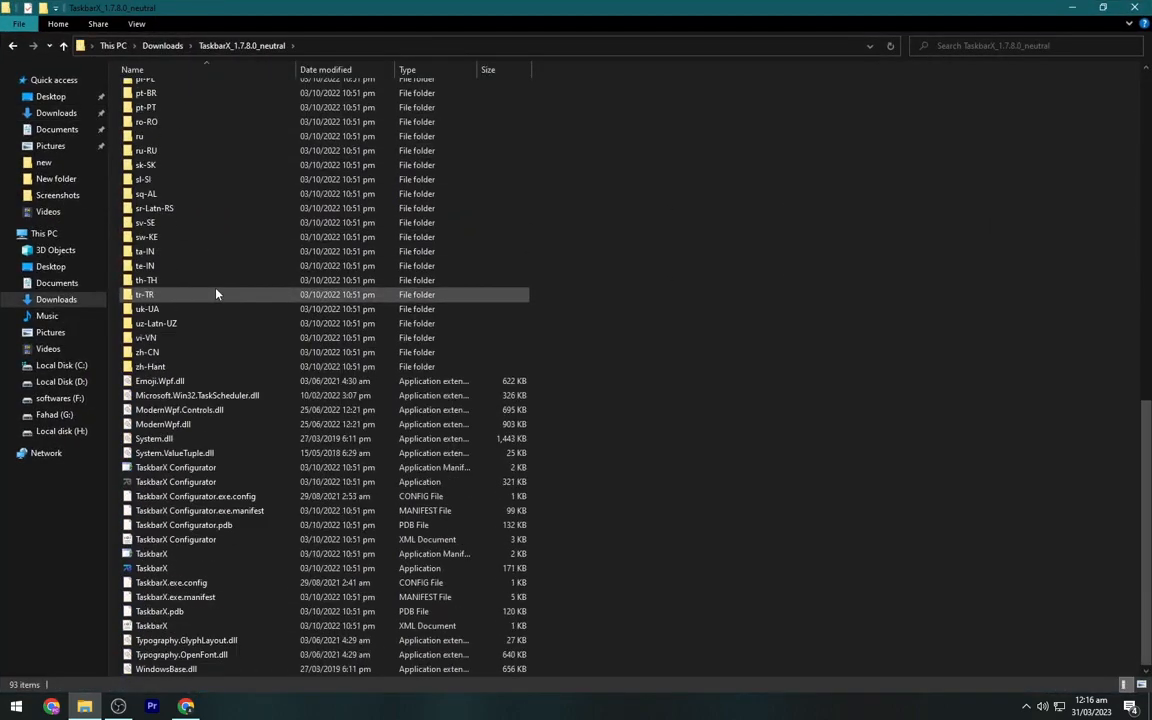
click(224, 570)
double_click(224, 569)
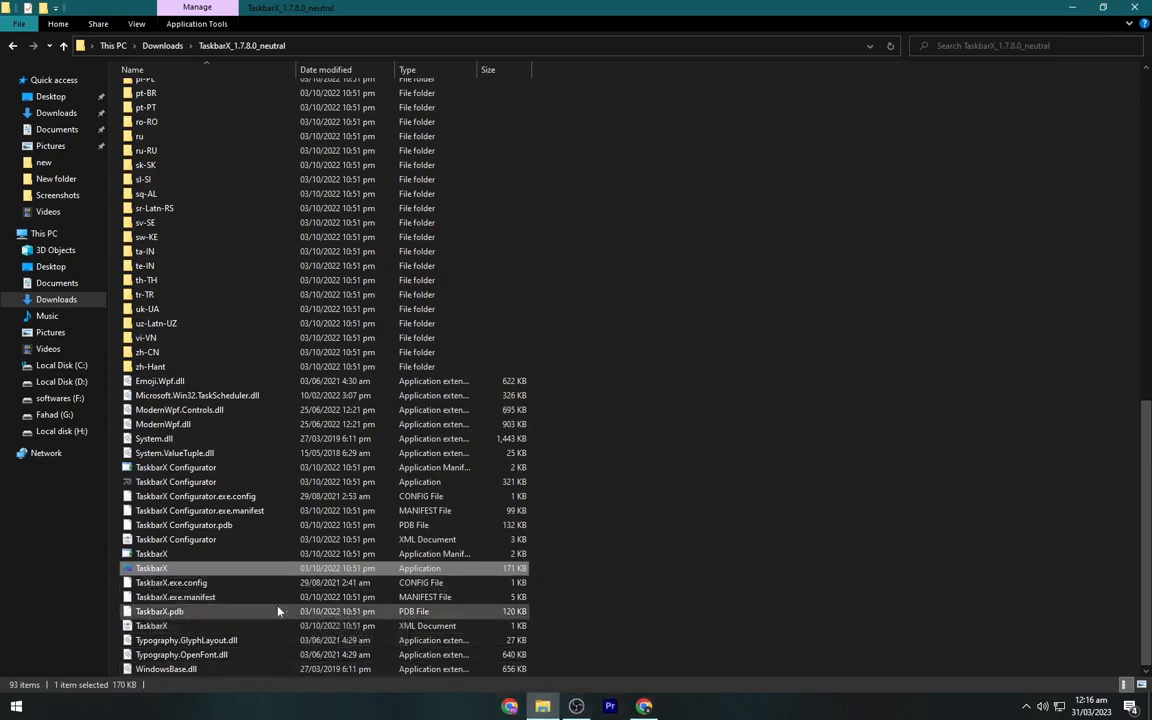
Run TaskbarX Configurator despite the SmartScreen block and apply its settings with the Default style.
double_click(217, 484)
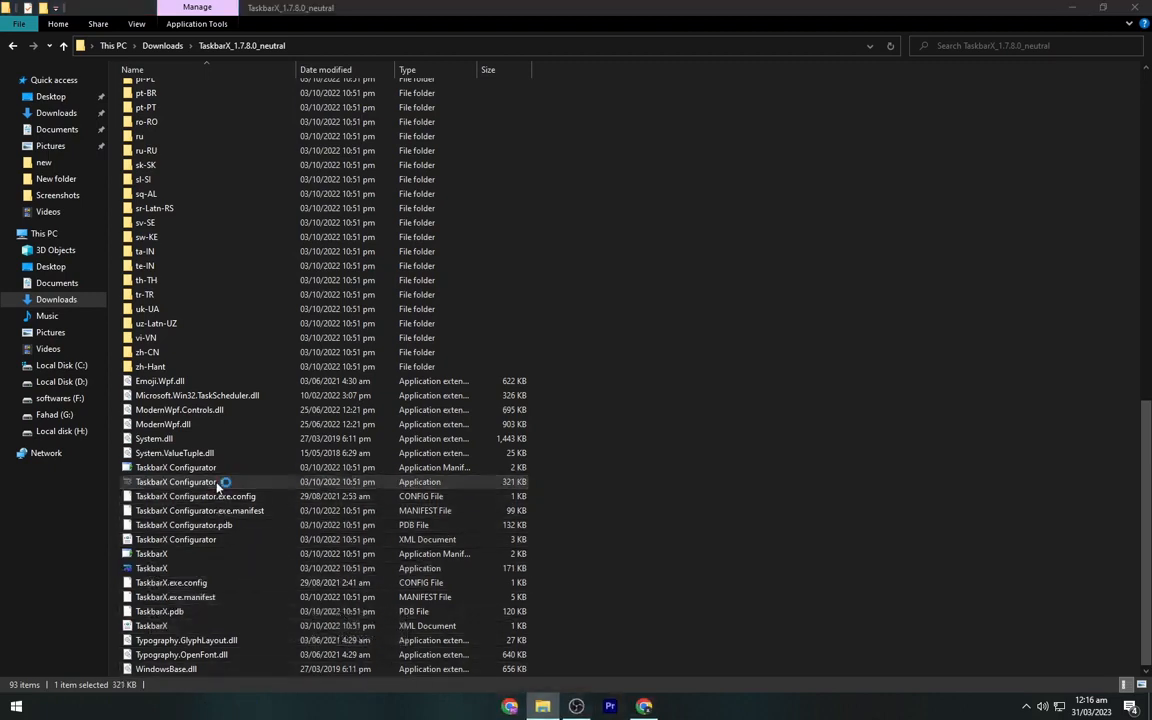
click(433, 254)
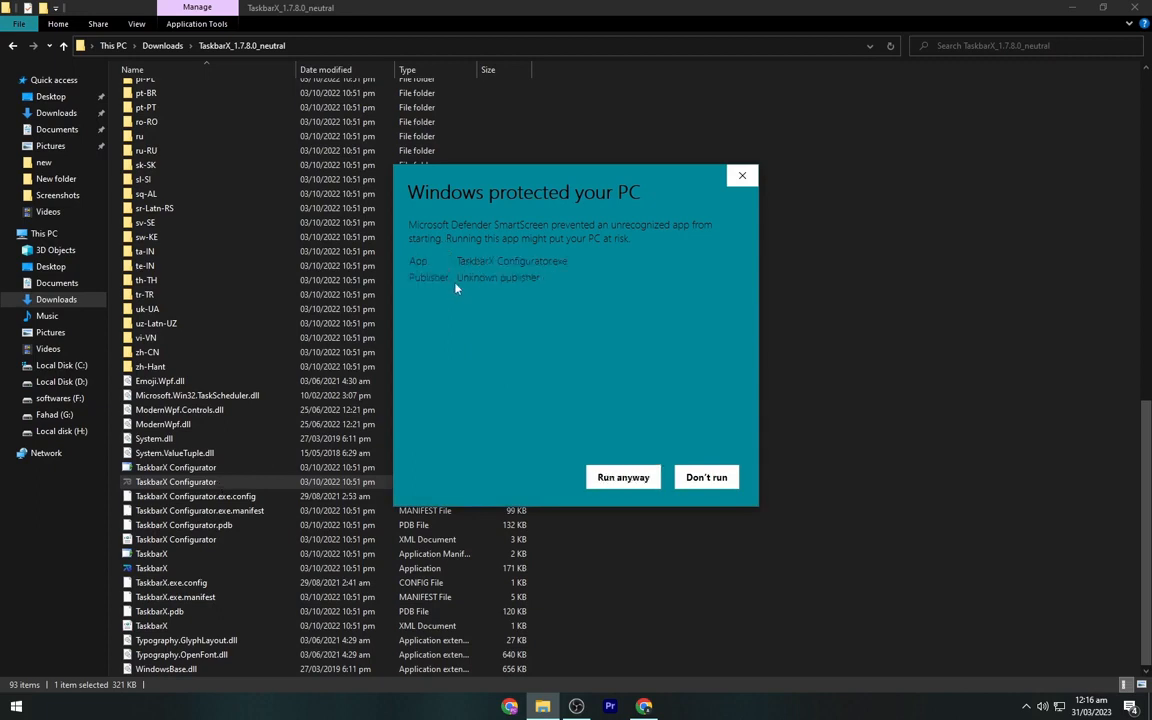
click(636, 483)
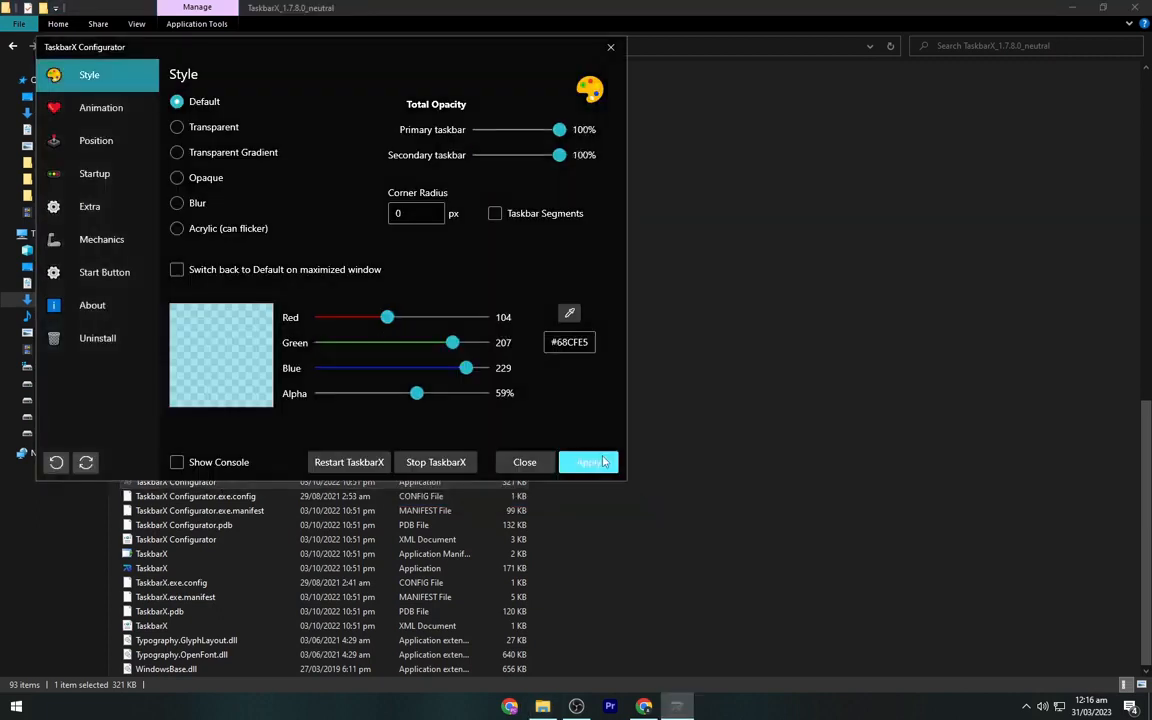
click(604, 462)
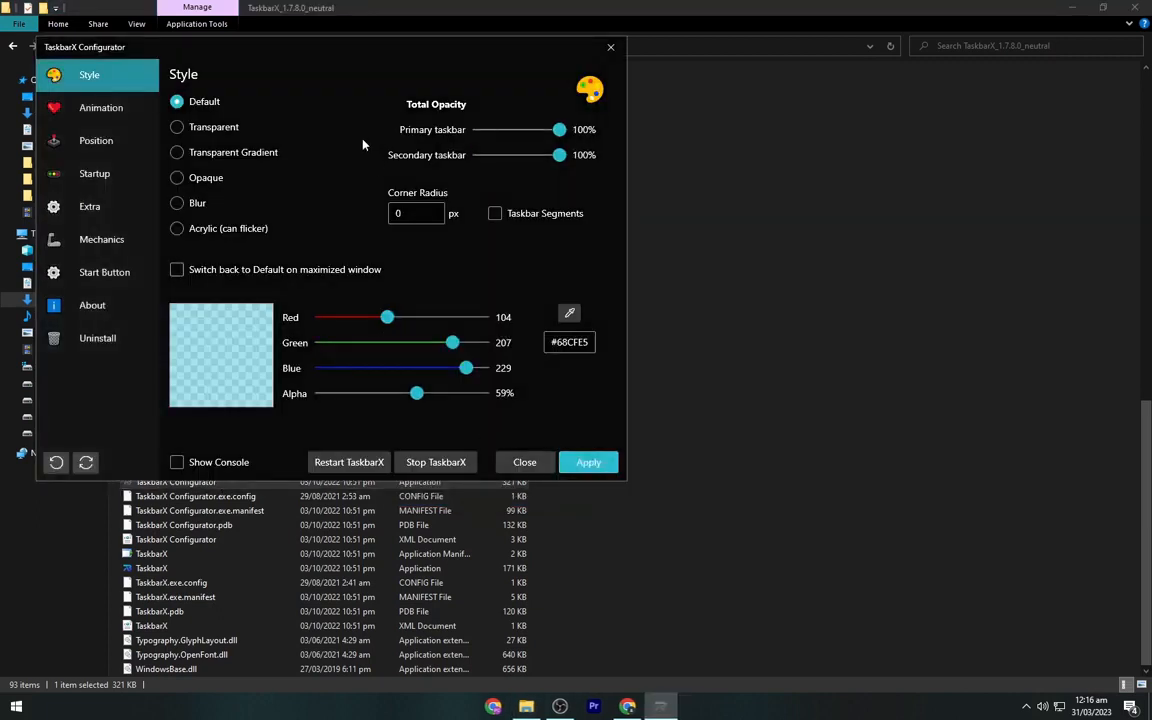
Apply the Transparent Gradient taskbar style with colour #65CDE5 and 29% alpha, and close the configurator.
drag(239, 50, 507, 92)
click(478, 196)
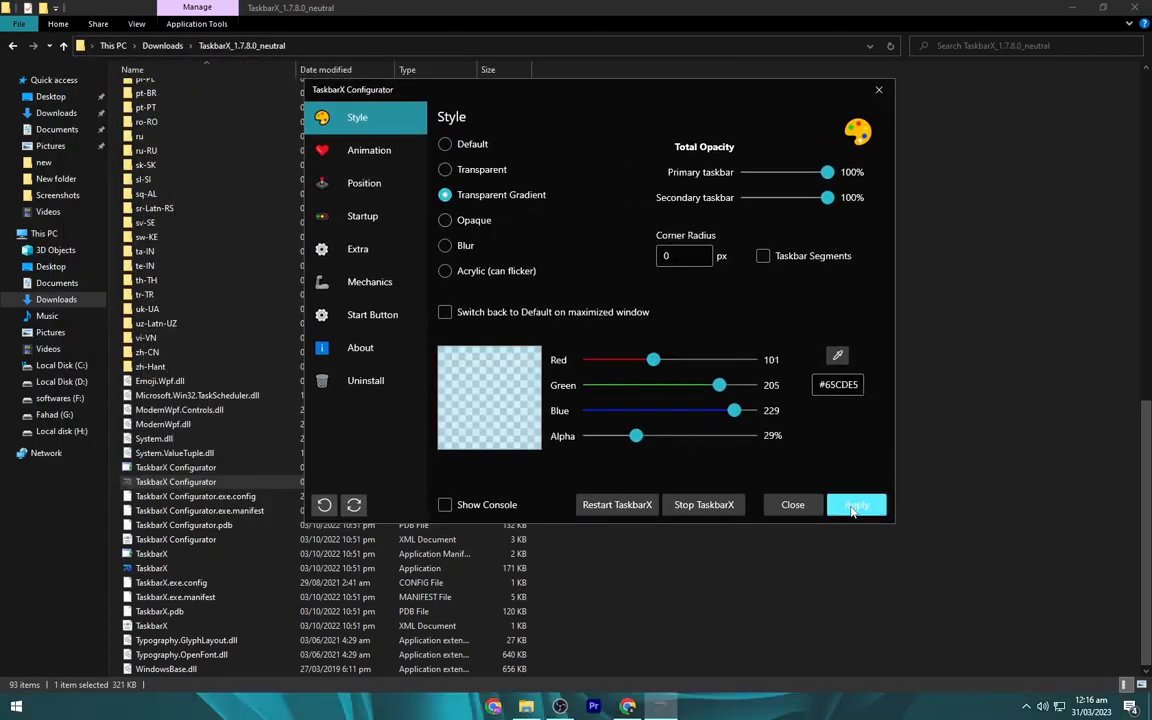
click(856, 507)
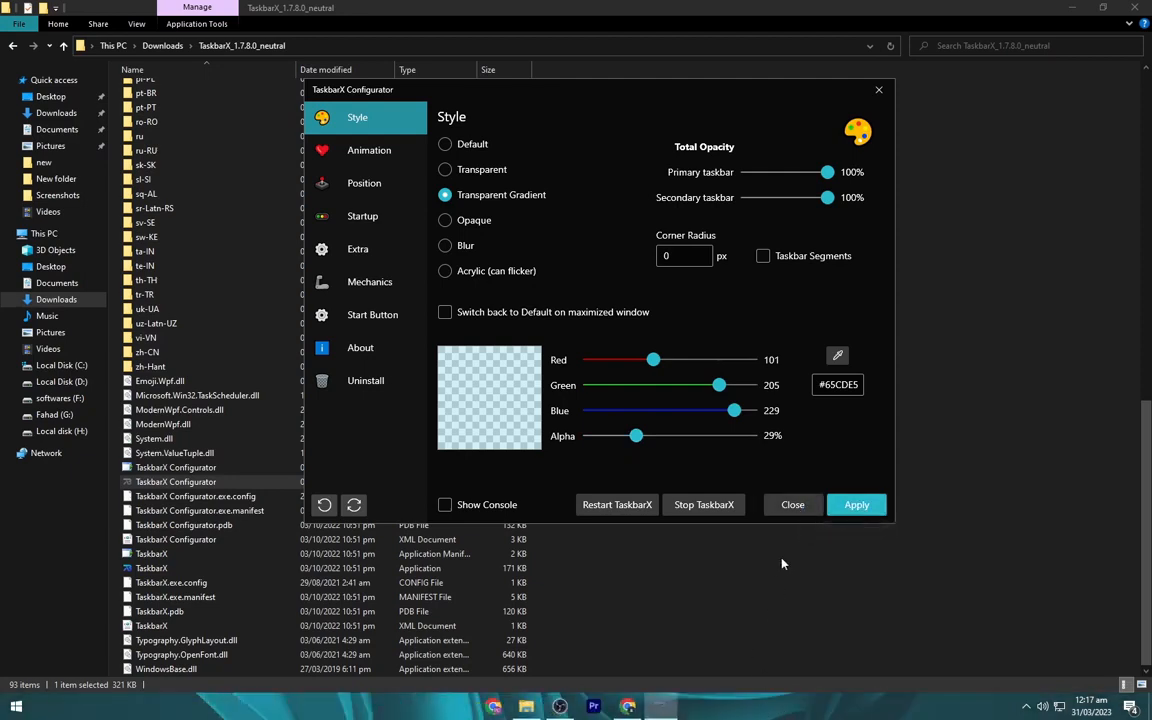
click(793, 505)
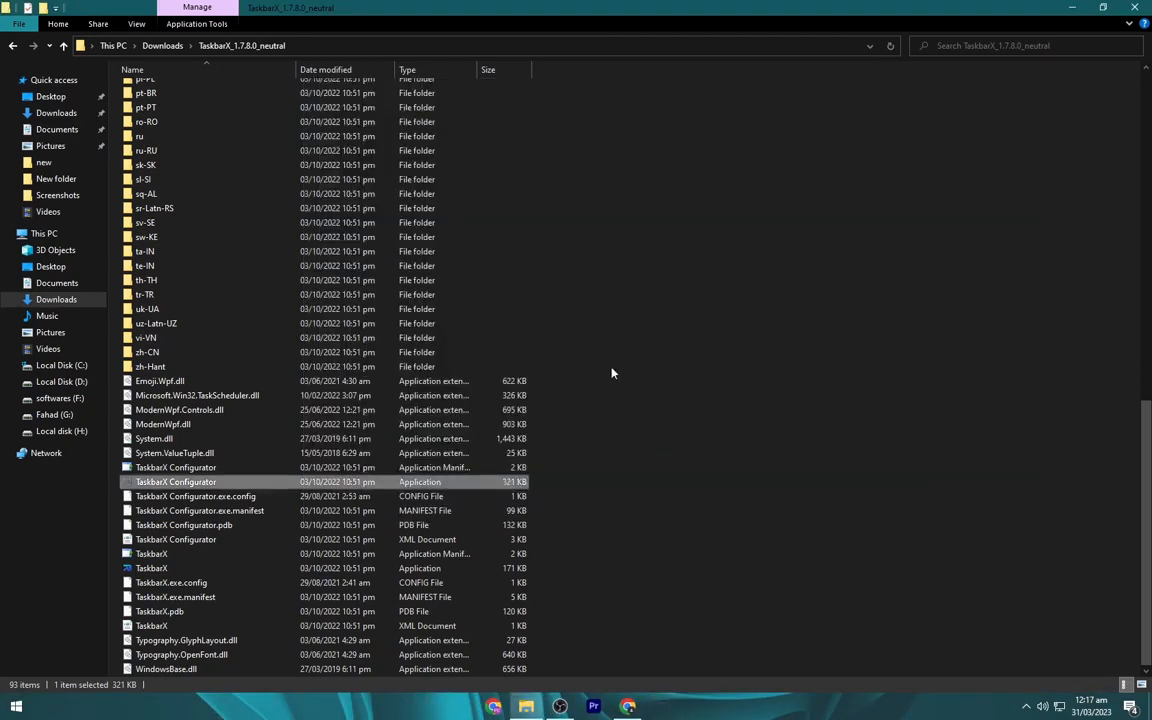
Return to Downloads, look at the restyled taskbar on the bare desktop, and bring the folder window back.
click(162, 45)
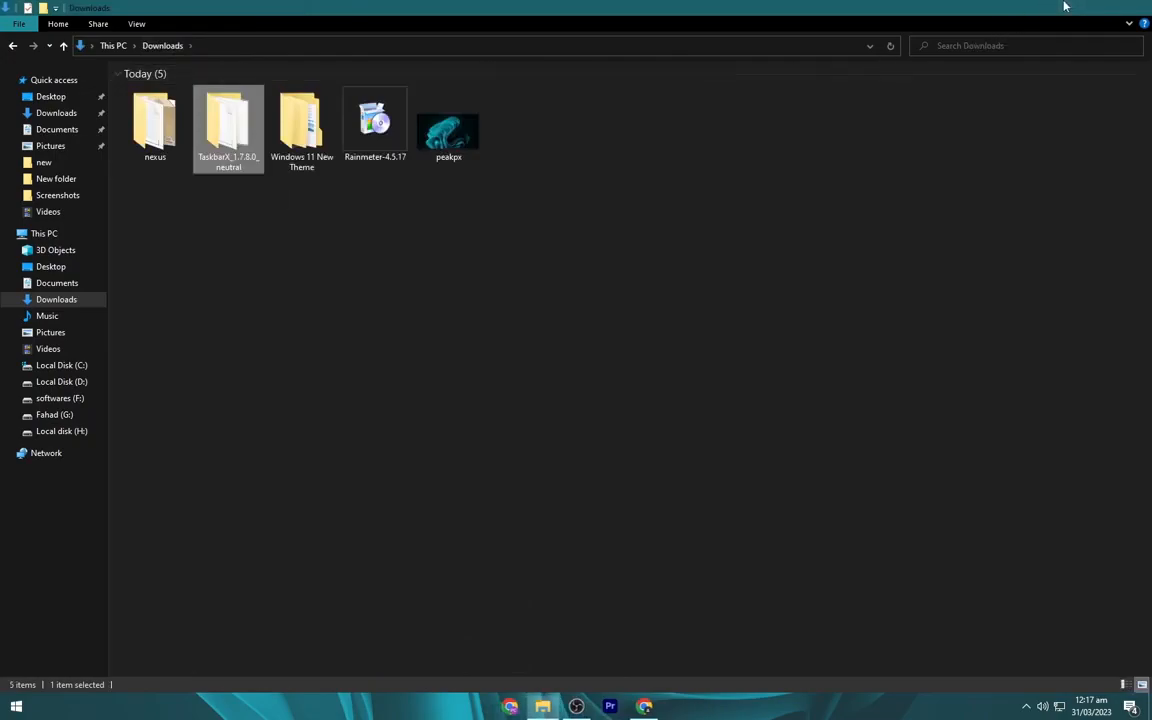
click(1069, 7)
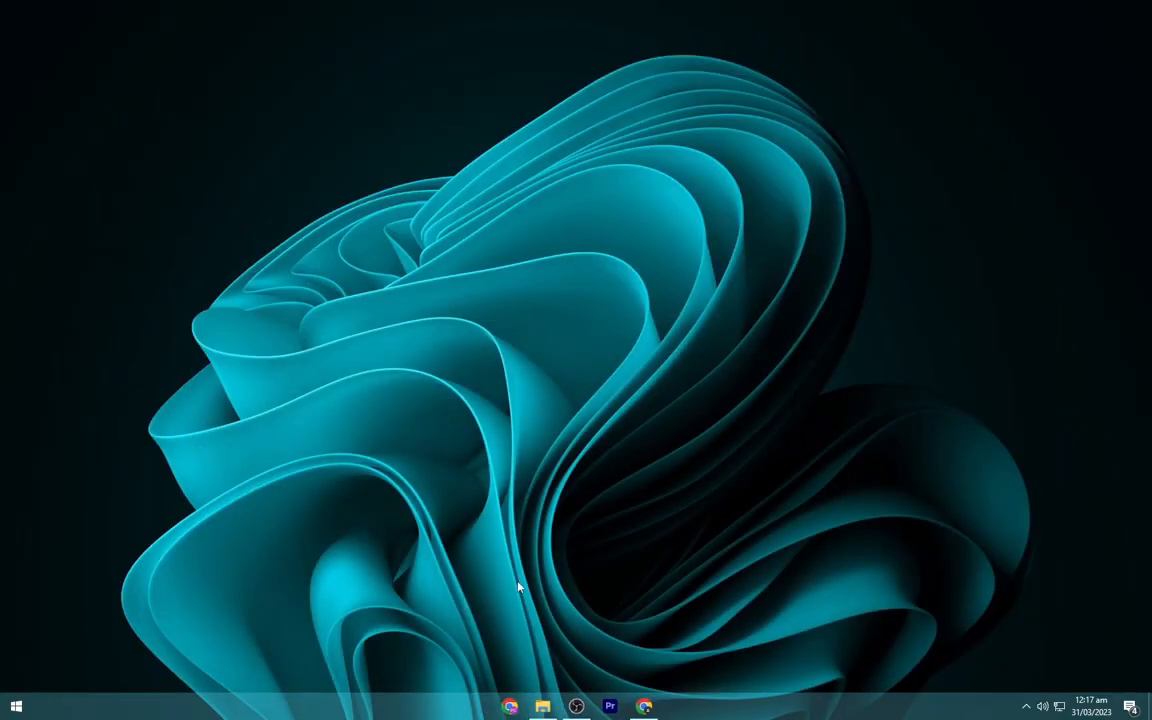
click(541, 706)
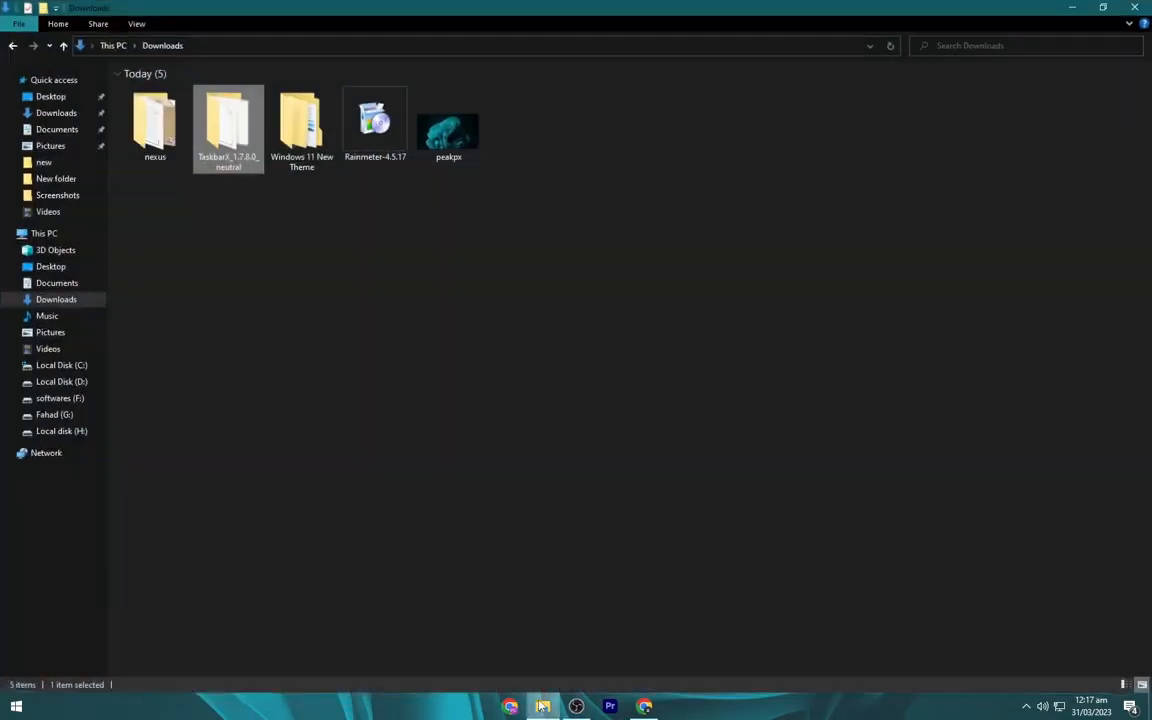
click(375, 288)
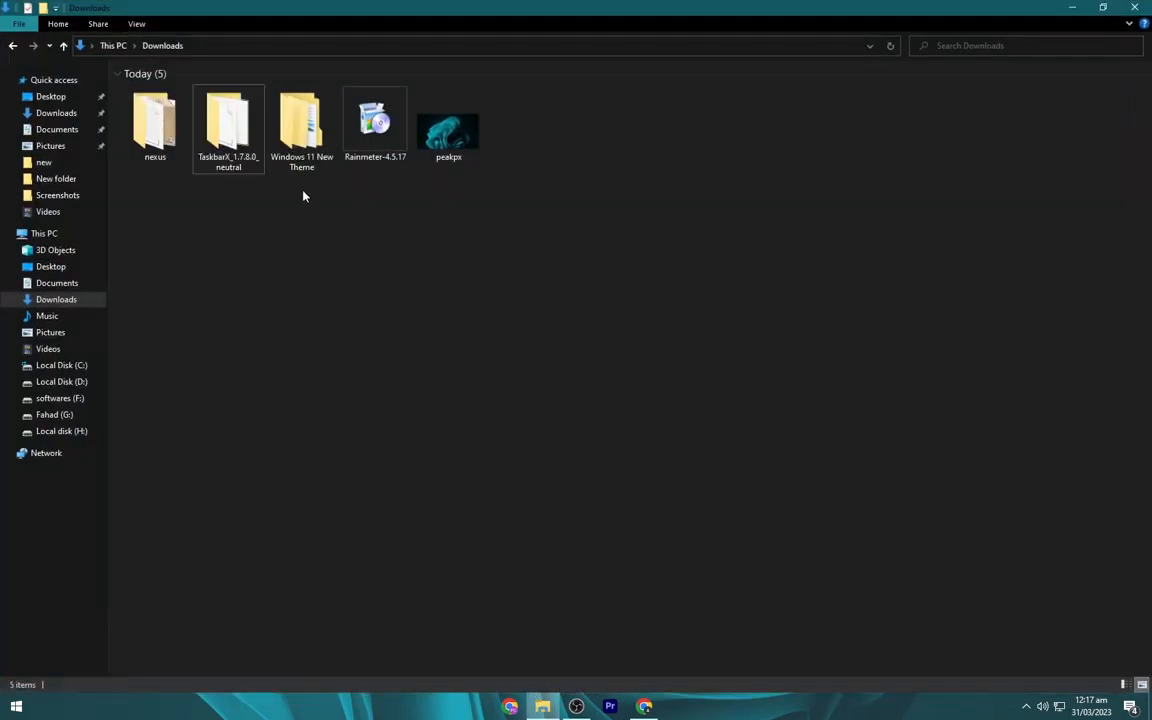
Copy the CLOCK SKIN and Maximin folders from Windows 11 inside the Windows 11 New Theme folder.
click(292, 146)
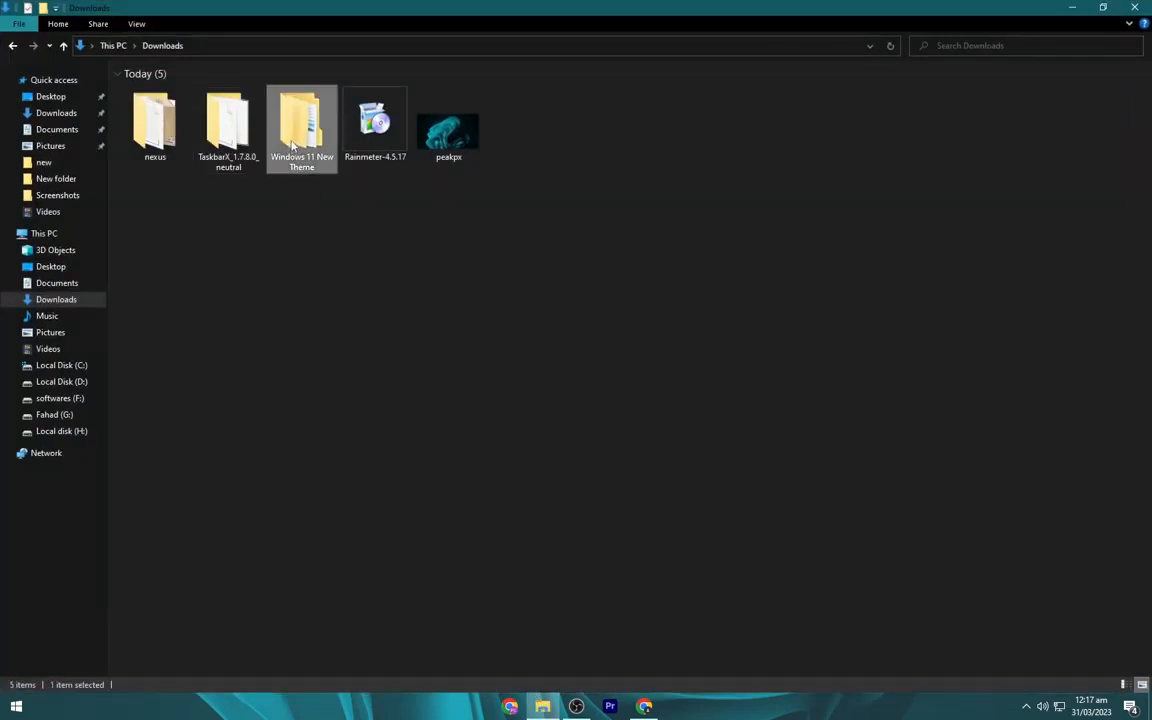
double_click(292, 146)
double_click(212, 89)
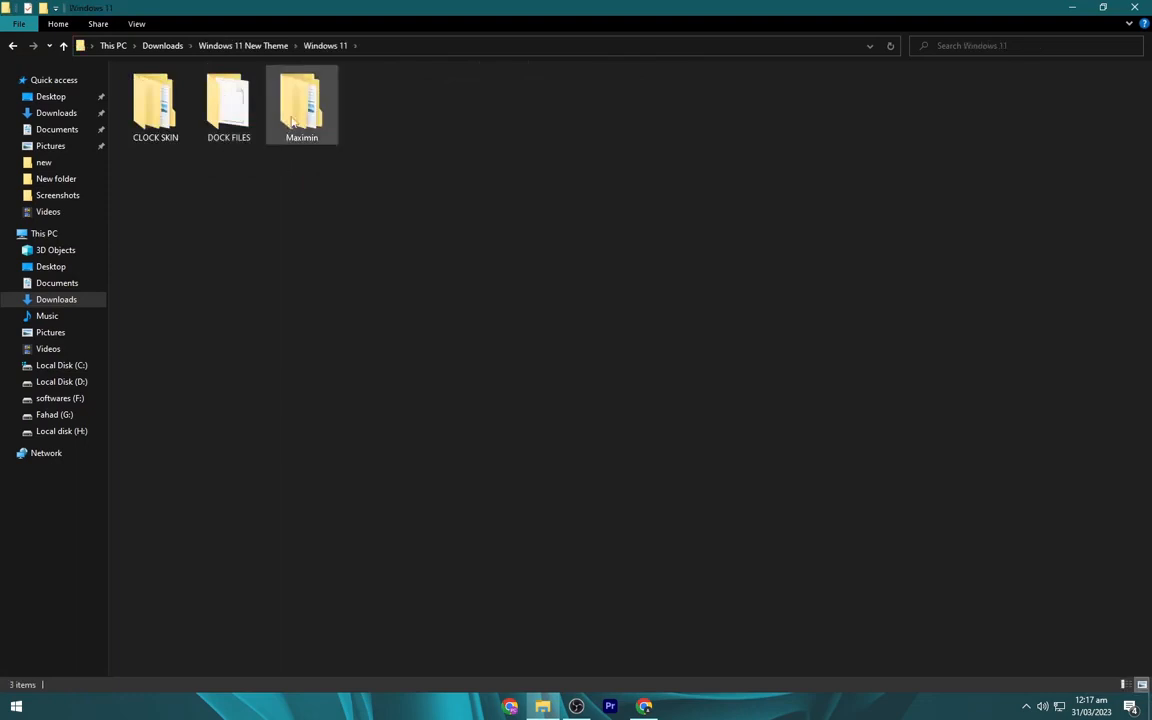
click(292, 120)
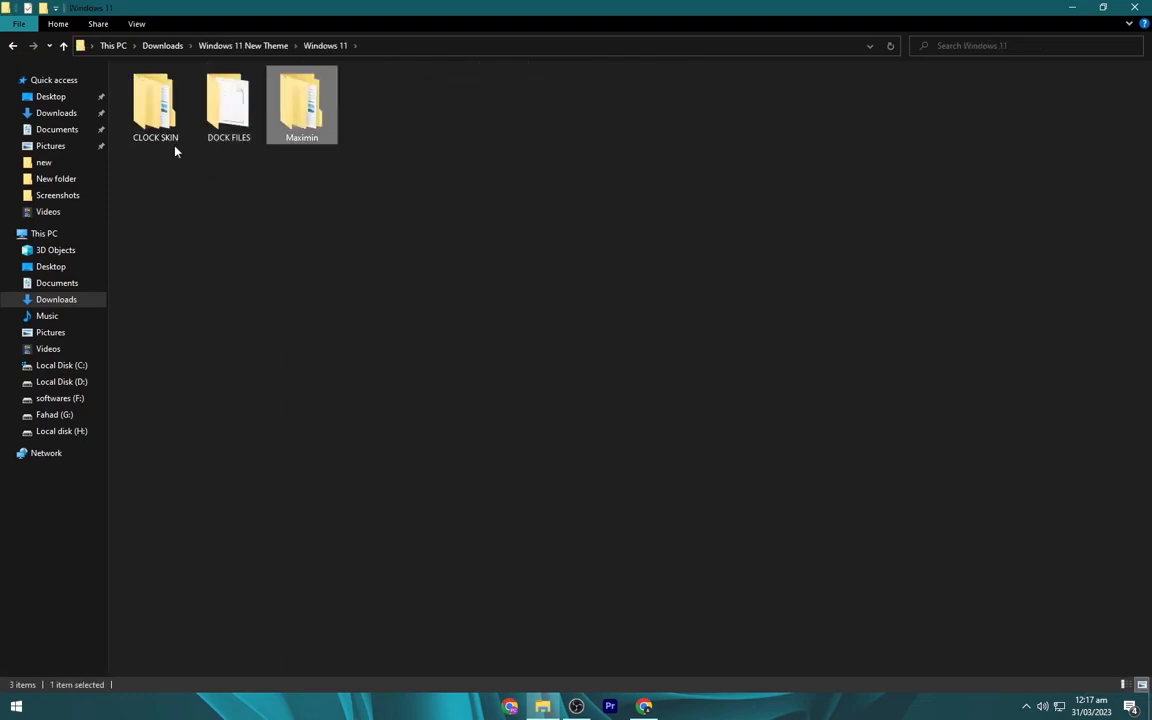
ctrl+click(158, 115)
right_click(163, 112)
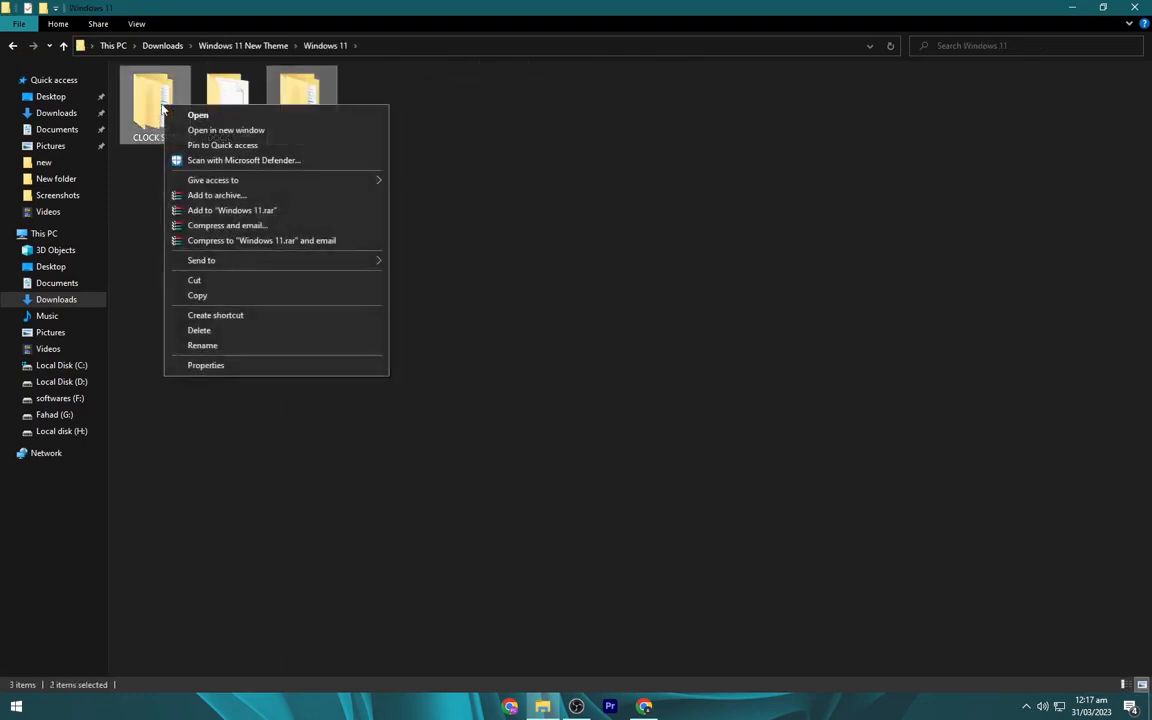
click(217, 298)
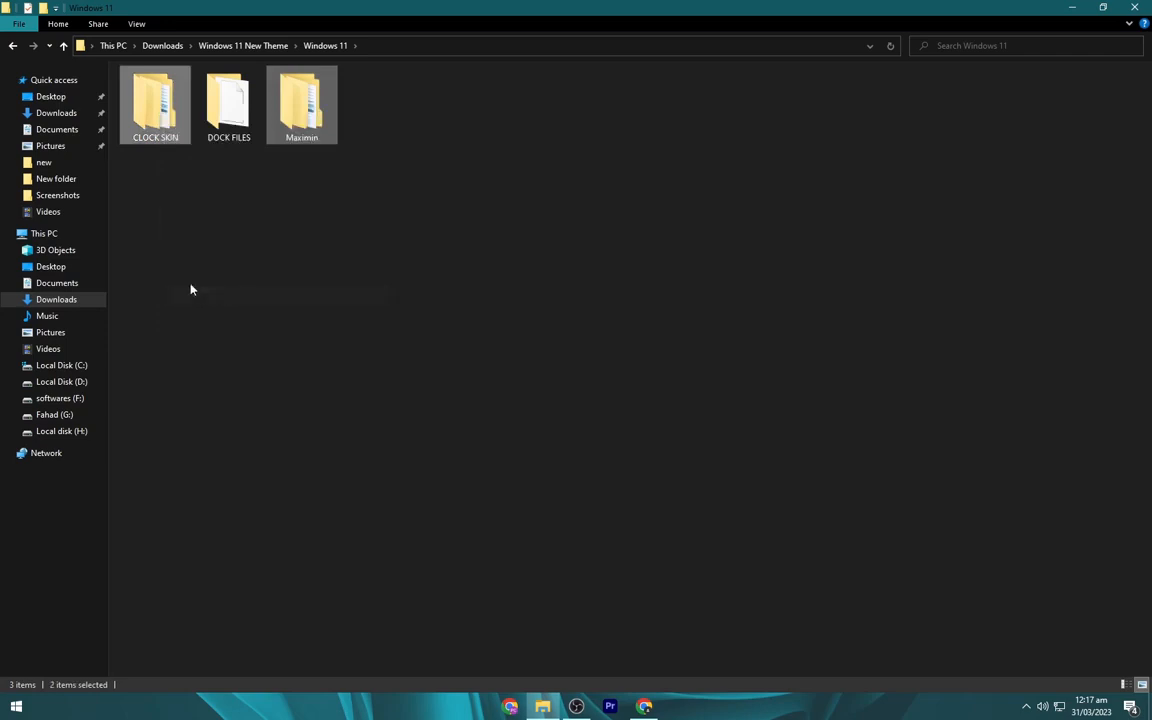
Paste the two copied folders into the Skins folder of Rainmeter in Documents.
click(58, 130)
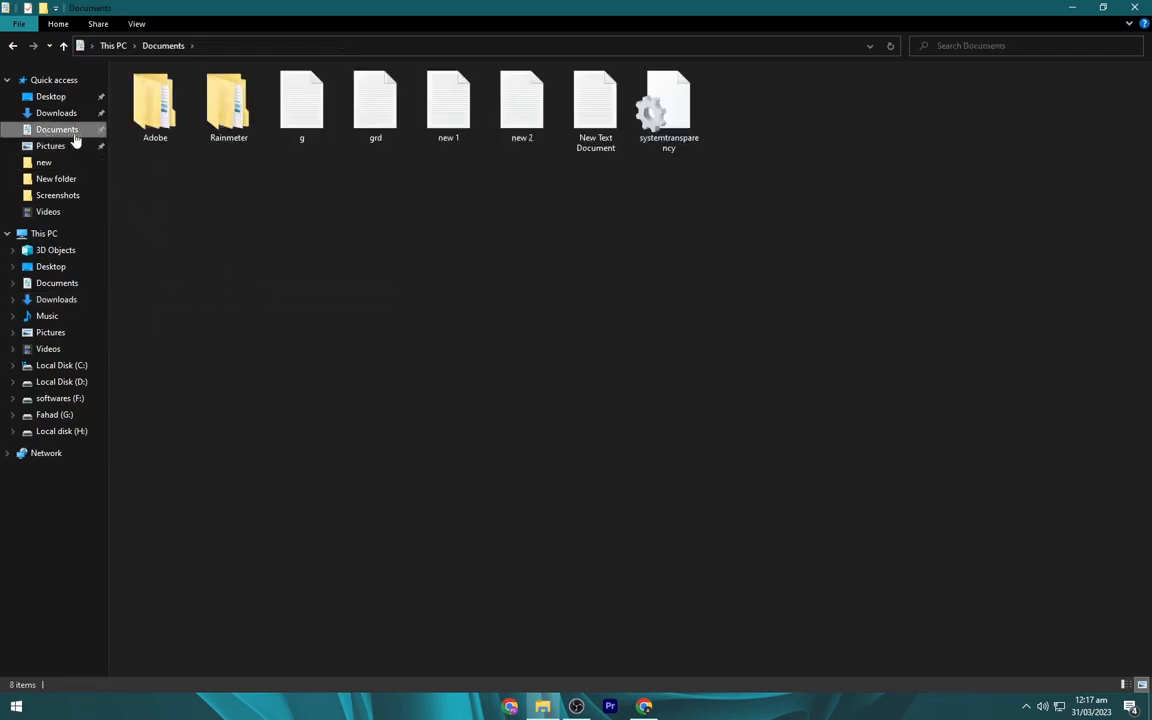
double_click(225, 134)
double_click(226, 91)
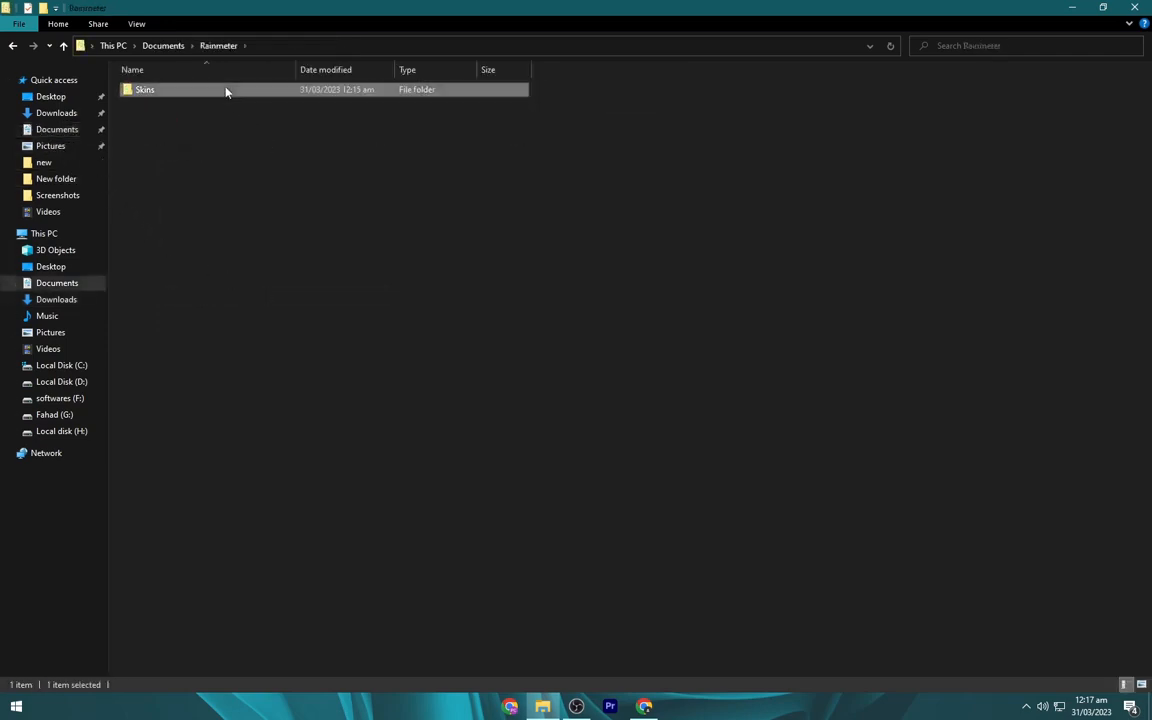
right_click(361, 186)
click(446, 286)
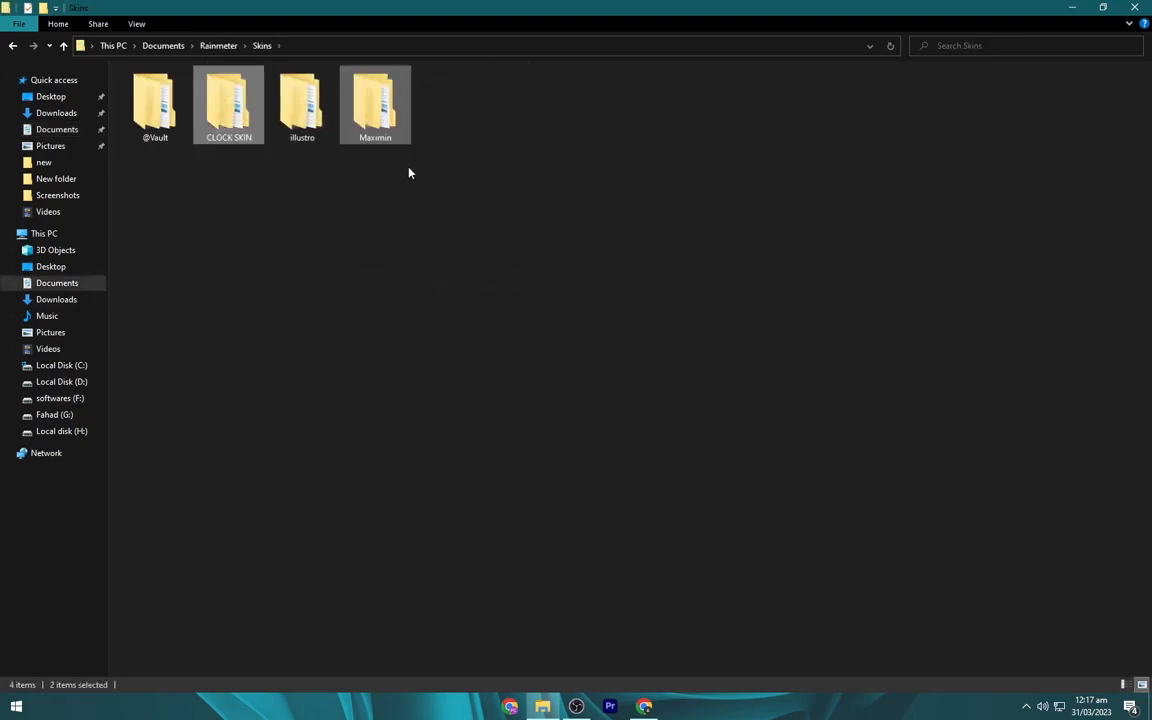
Copy the DOCK FILES folder from Windows 11 inside the Windows 11 New Theme folder in Downloads.
click(52, 115)
double_click(300, 130)
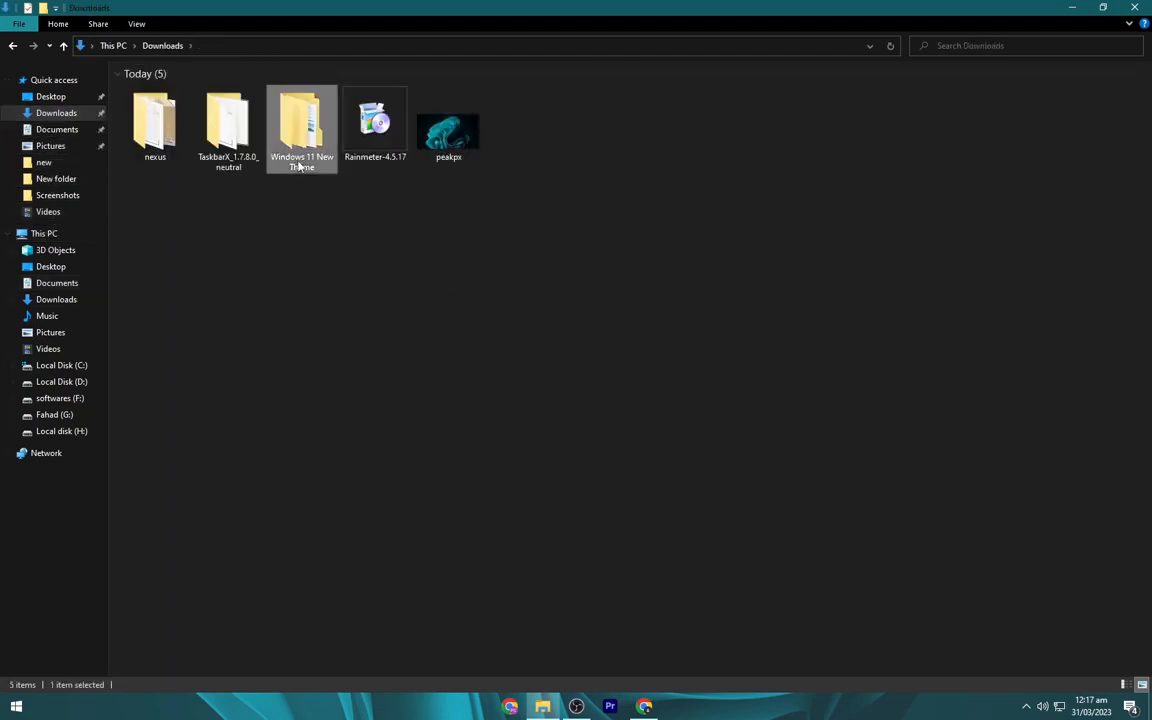
double_click(258, 92)
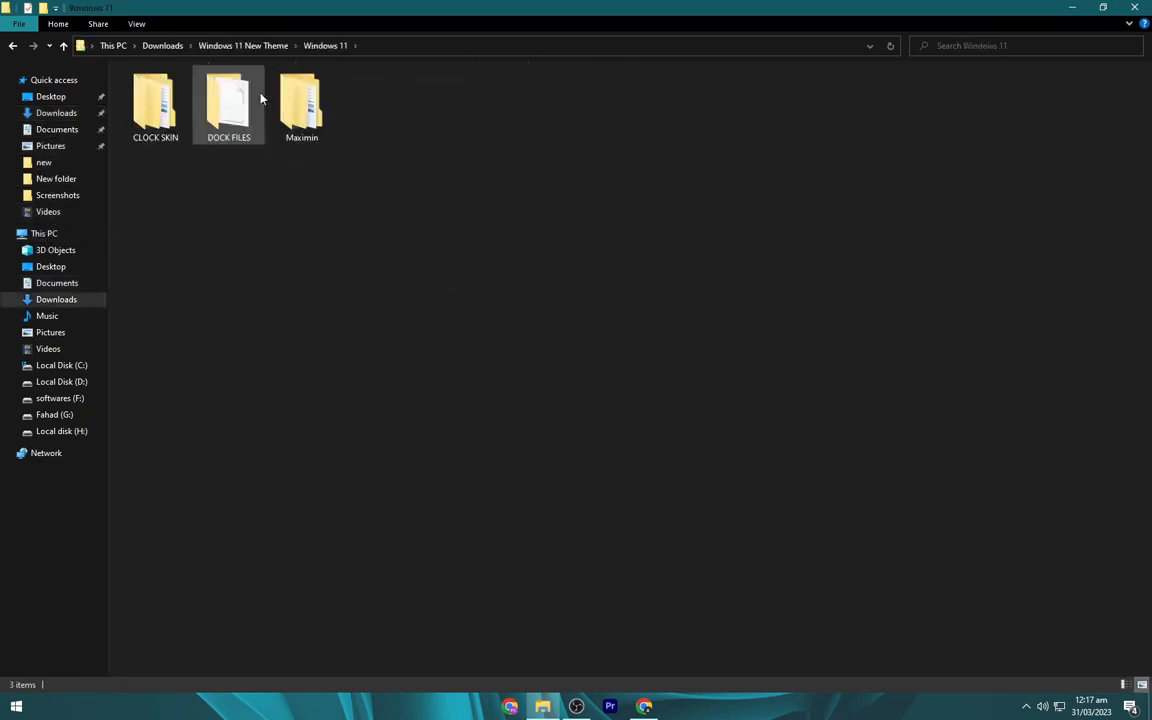
click(236, 104)
right_click(236, 104)
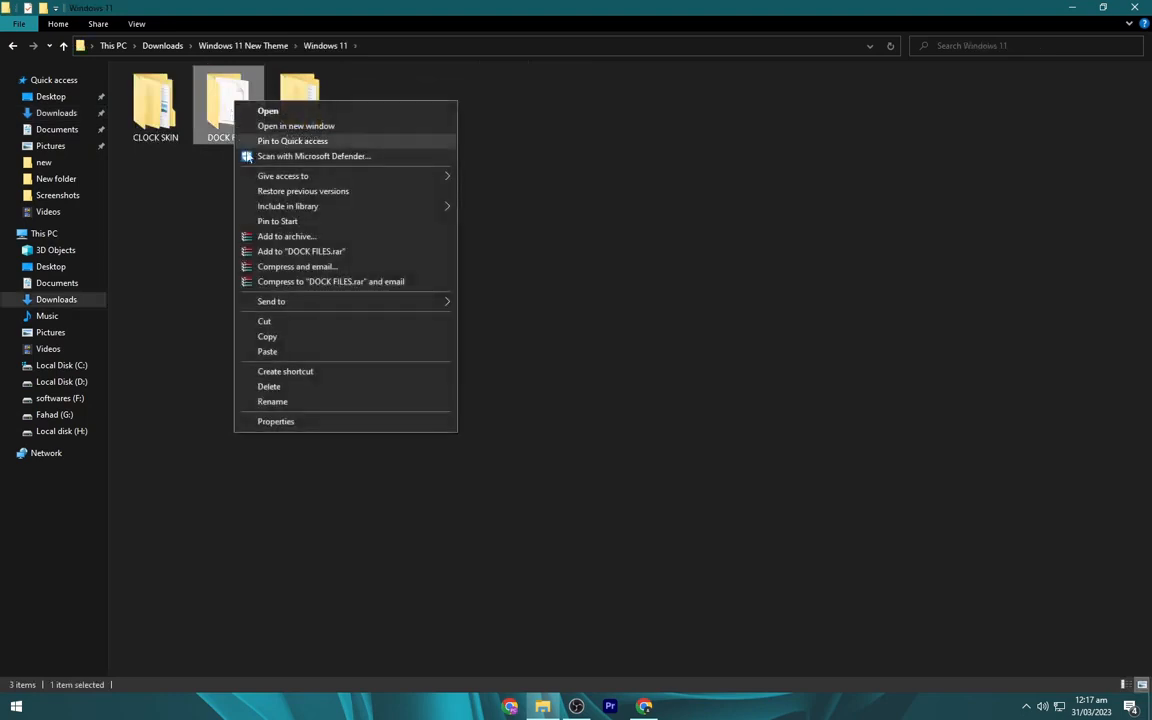
click(297, 338)
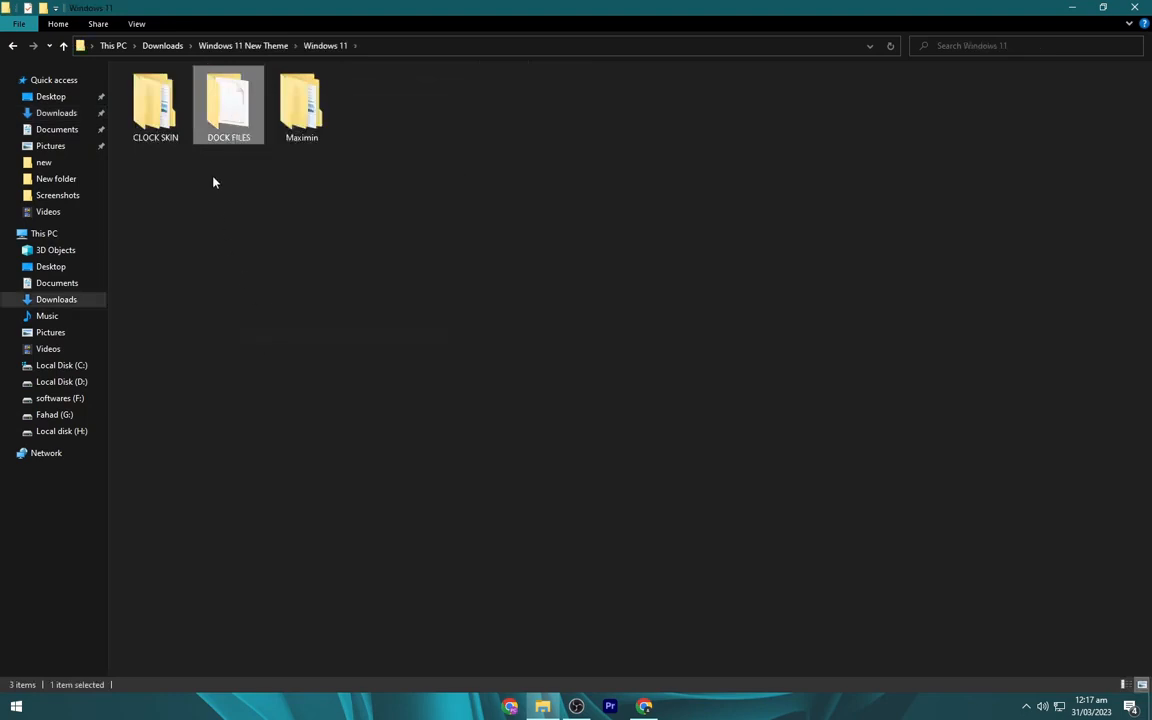
Paste the DOCK FILES folder into the root of Local Disk (C:).
click(66, 235)
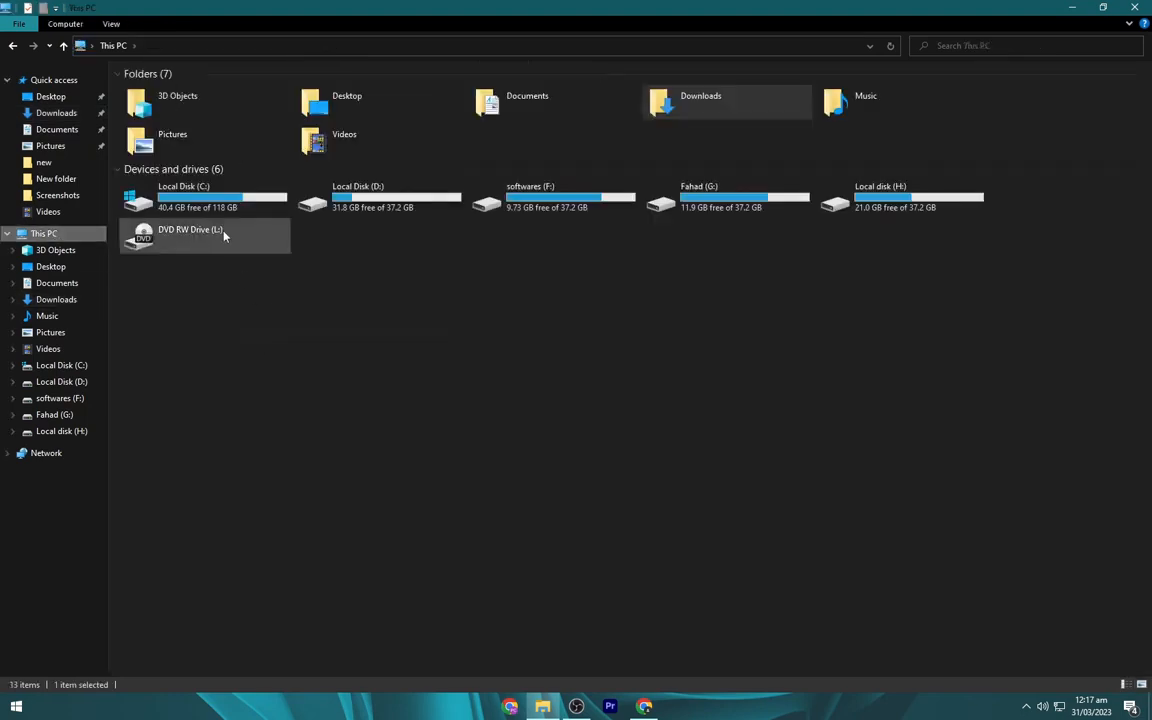
double_click(231, 209)
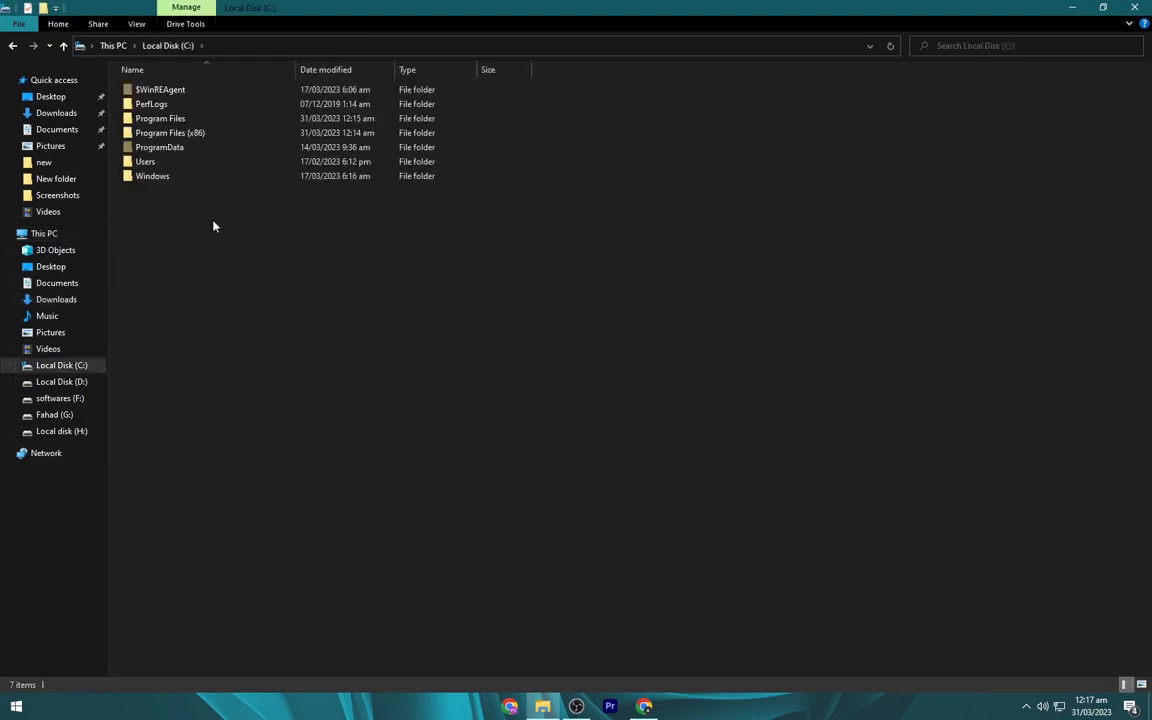
right_click(213, 226)
click(272, 296)
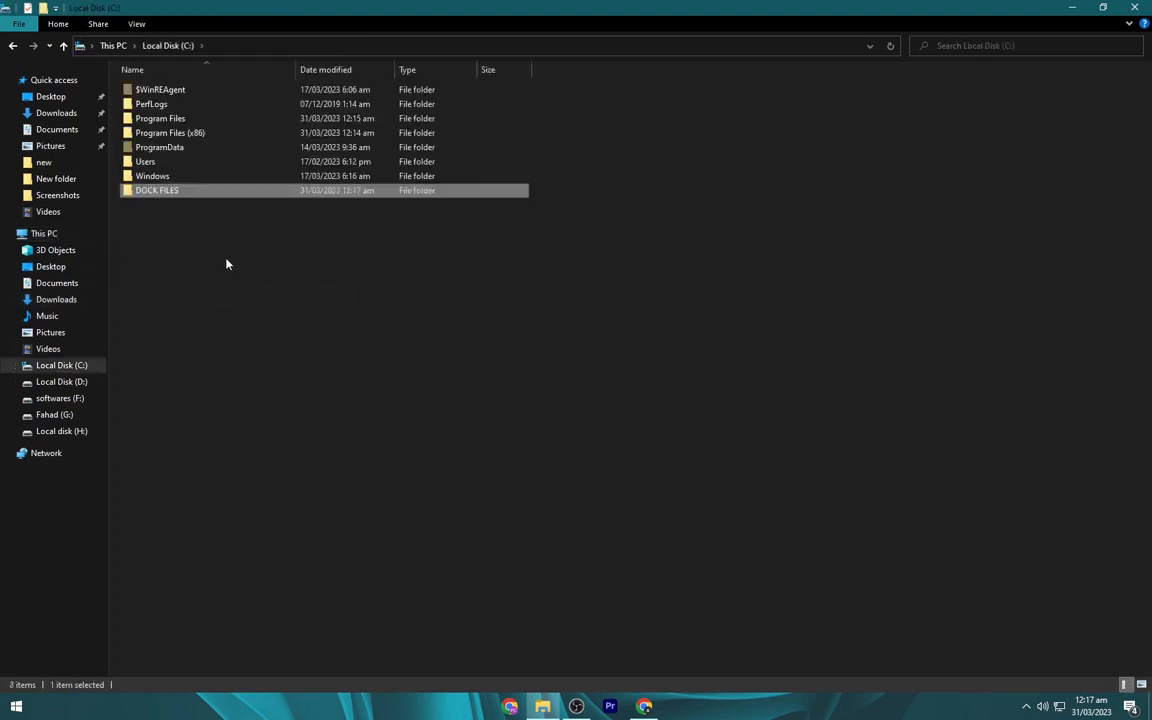
click(176, 210)
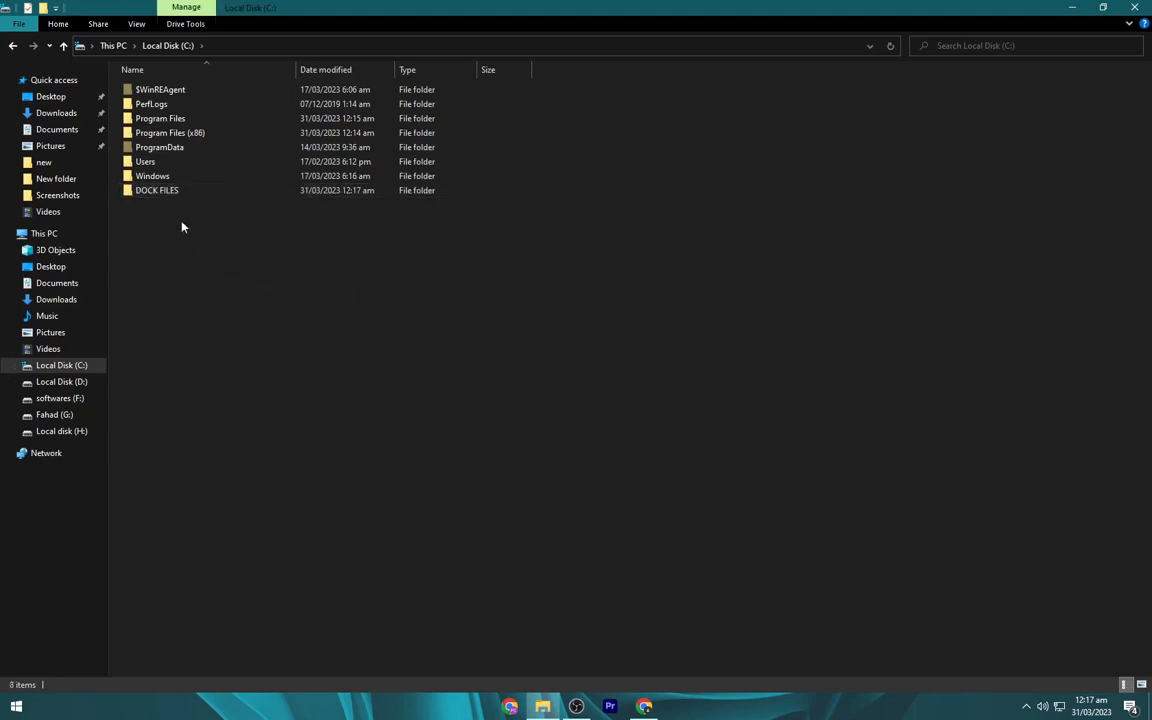
Launch the NexusSetup installer from the nexus folder in Downloads.
click(58, 113)
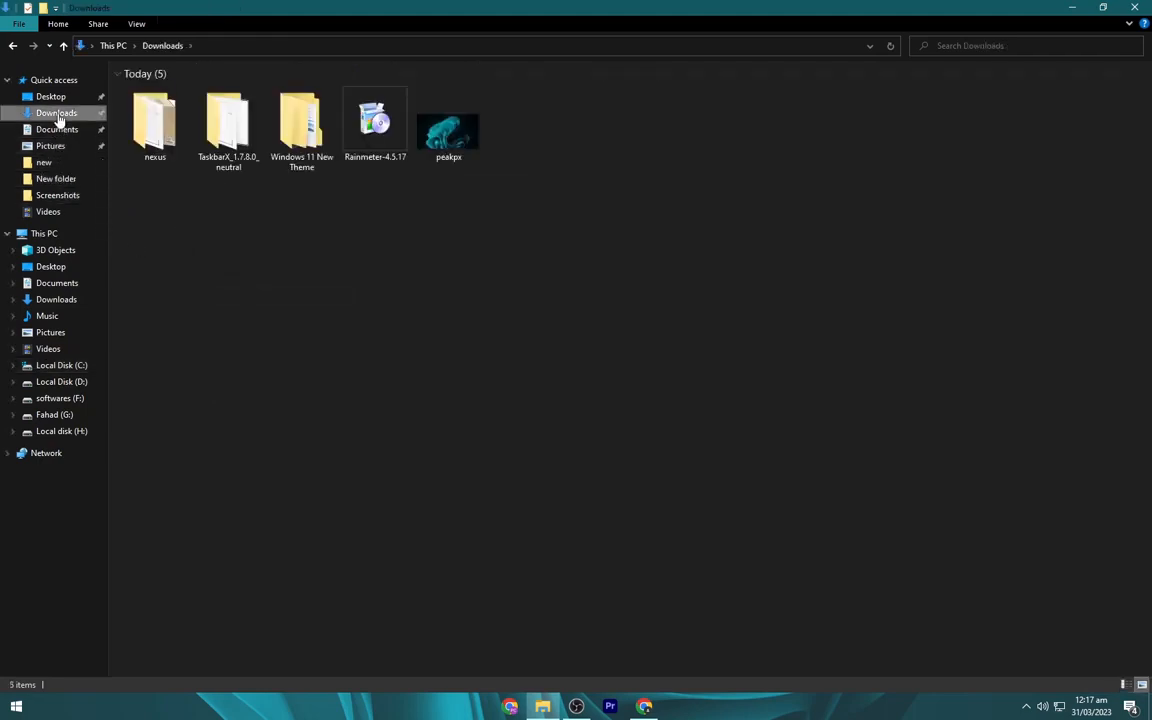
click(169, 129)
double_click(171, 141)
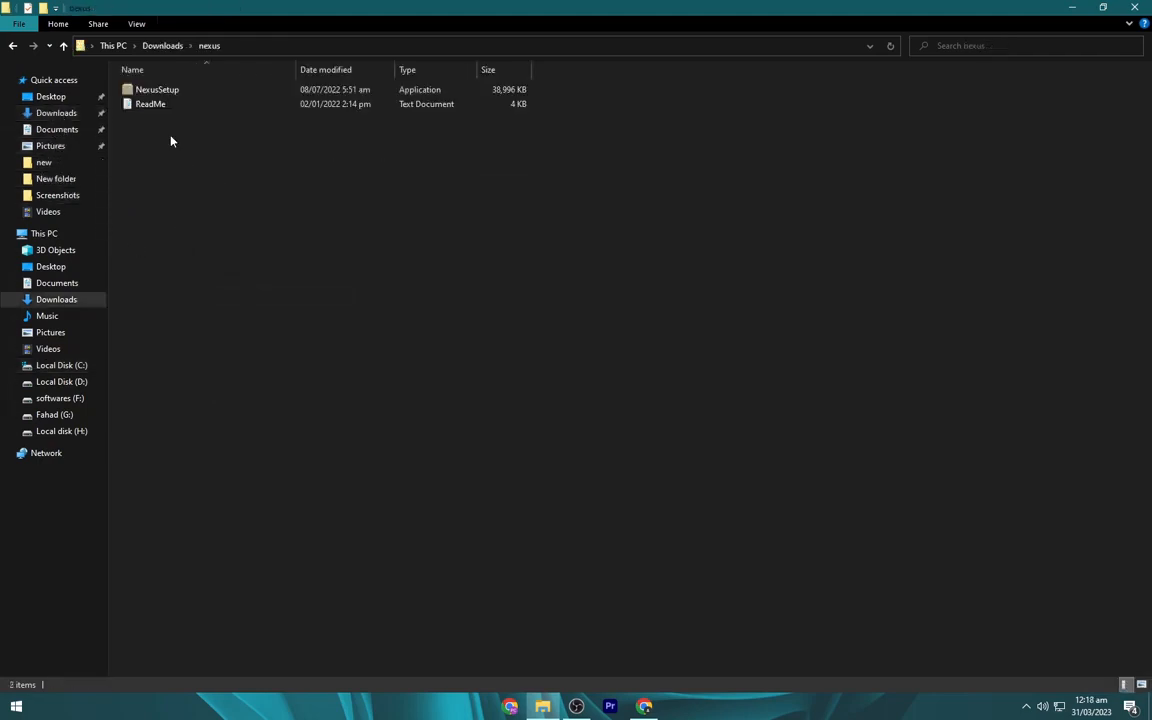
click(170, 91)
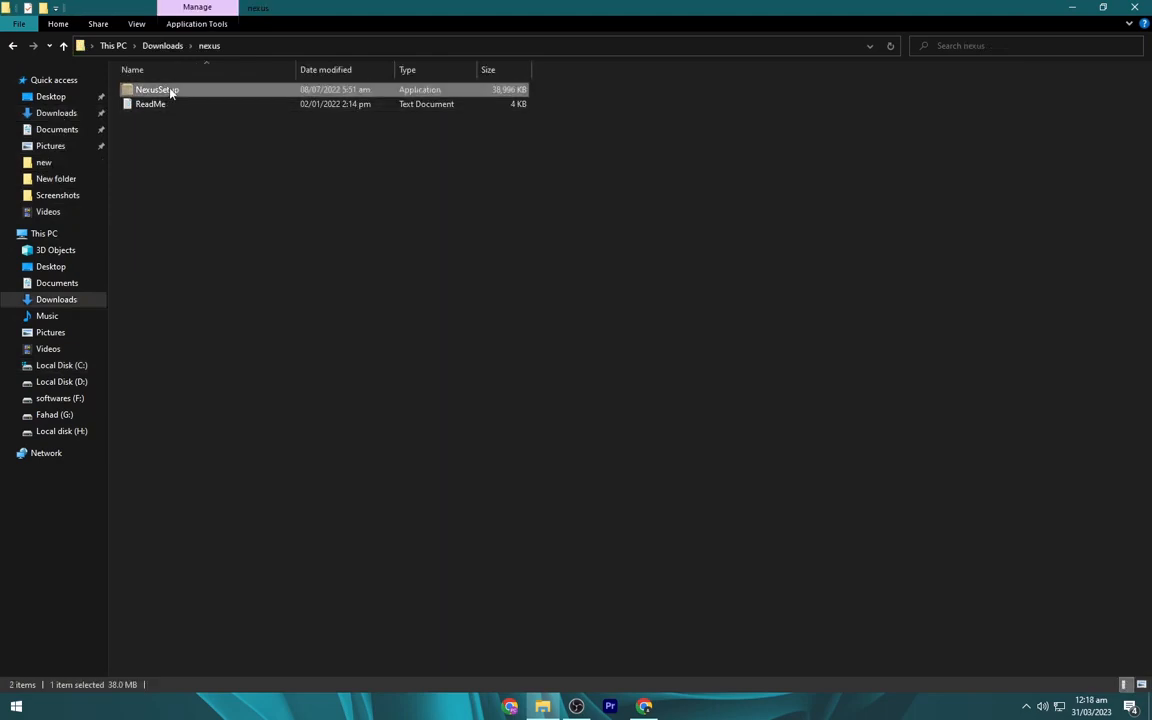
right_click(172, 92)
click(190, 114)
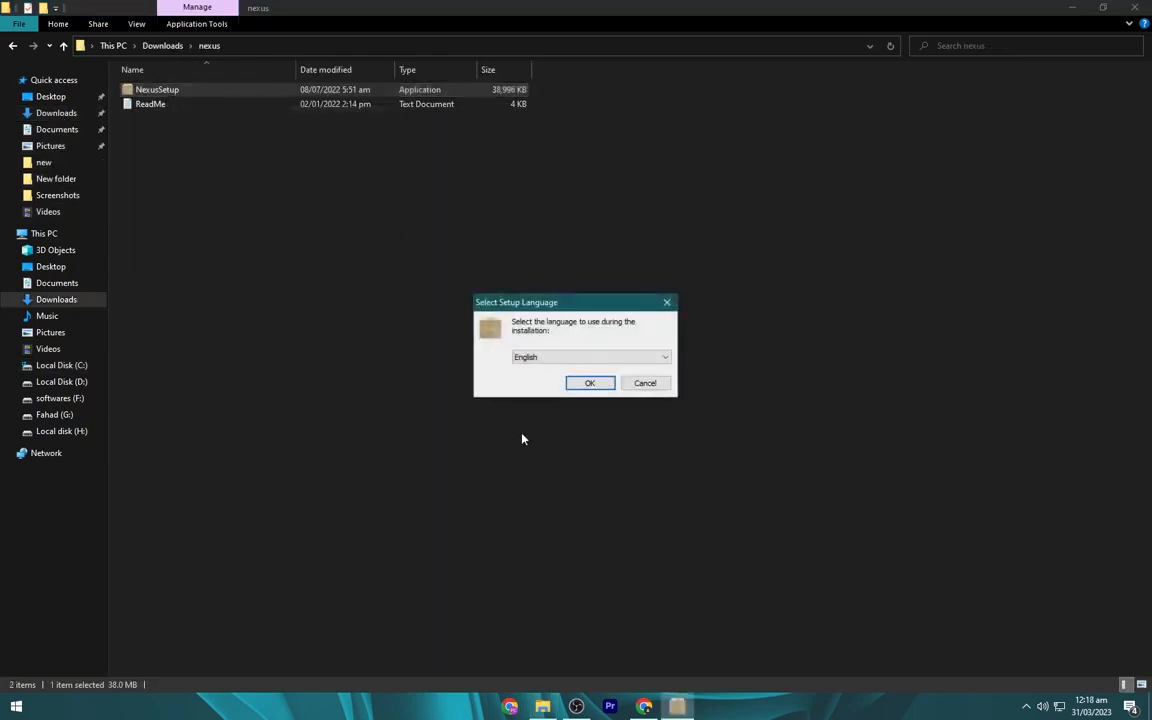
Install Nexus 22.7 in English with the default setup options, finish the wizard and minimize the nexus folder window.
click(589, 381)
click(438, 419)
click(653, 461)
click(653, 462)
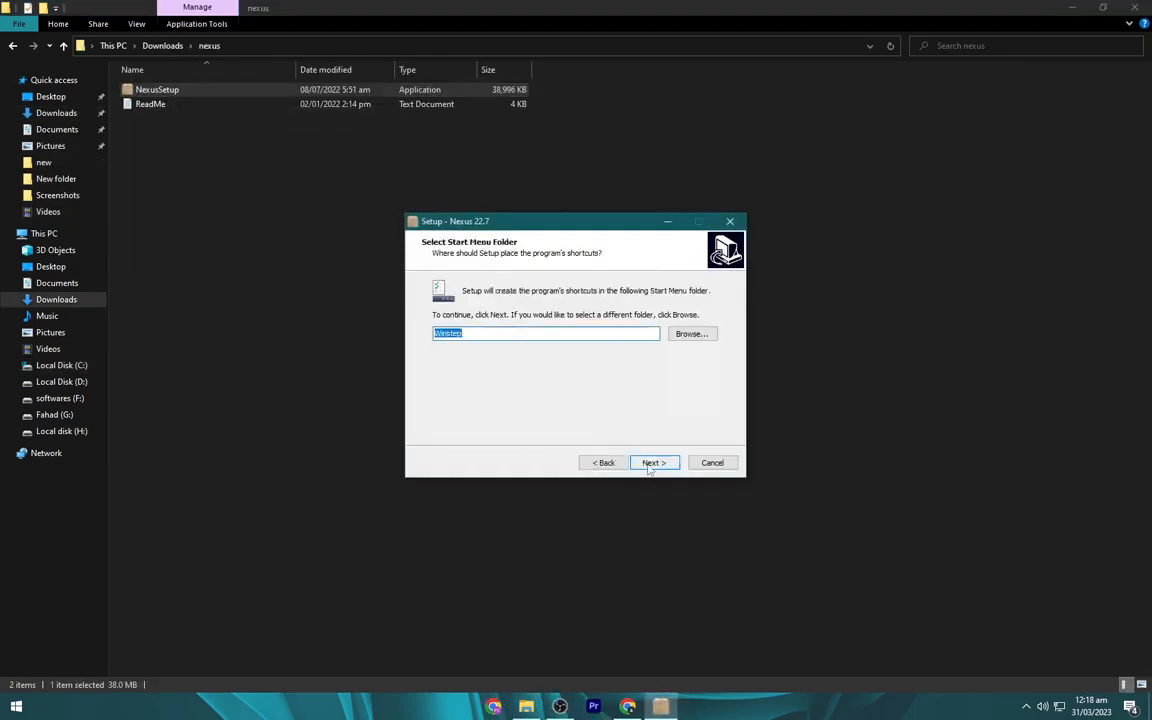
click(653, 462)
click(653, 465)
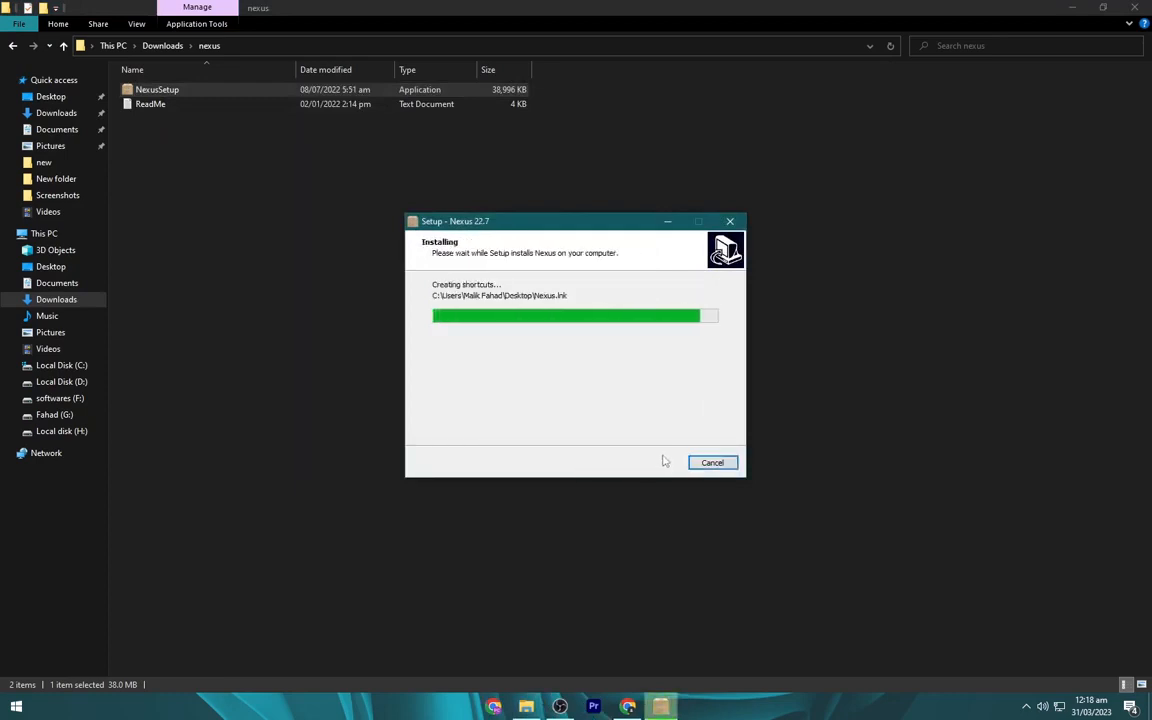
click(655, 462)
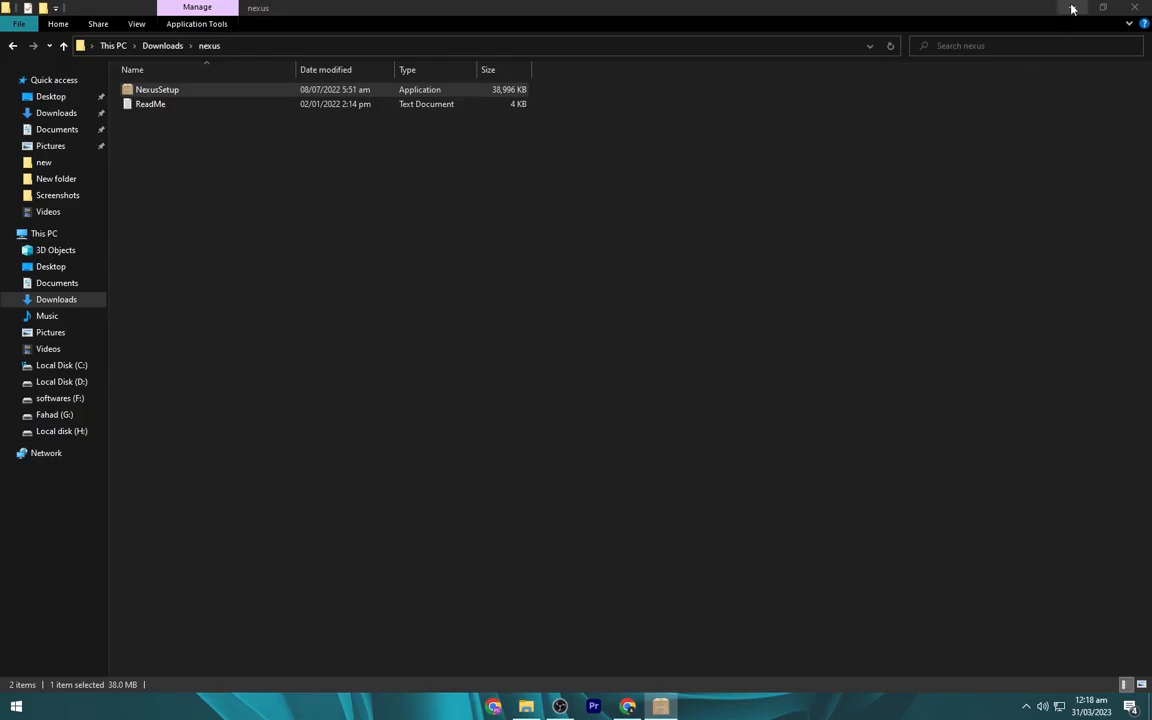
click(1073, 9)
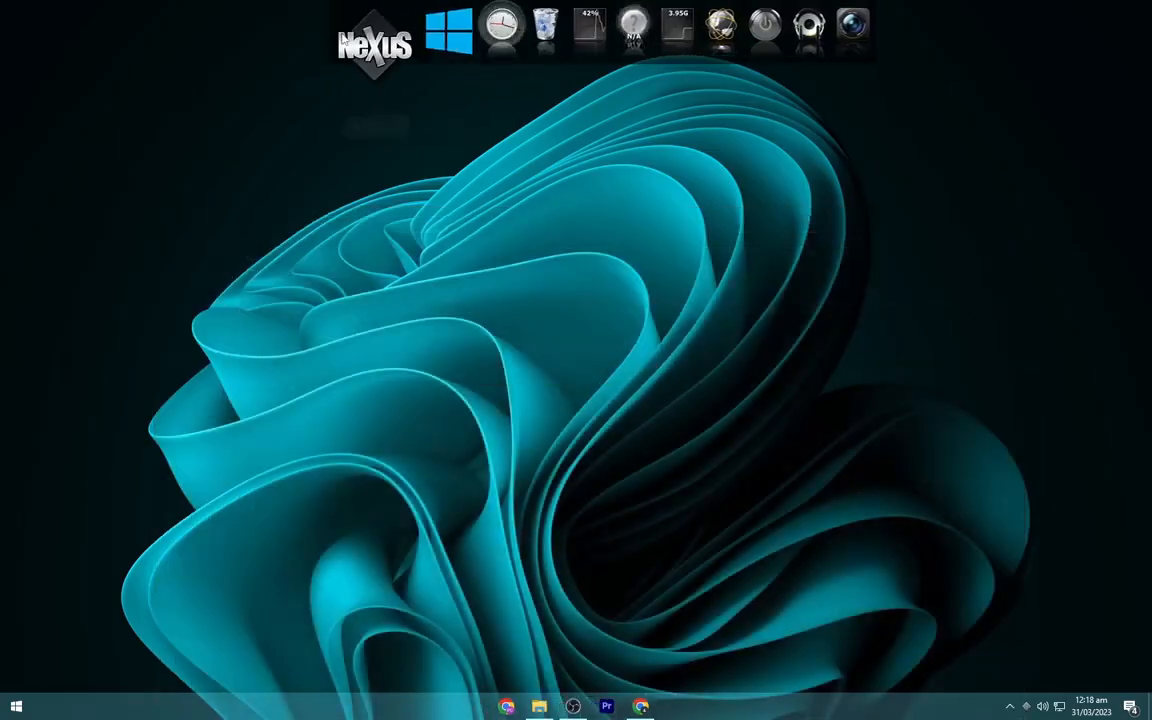
Restore the Nexus dock configuration from the wsbackup.wbk backup in C:\DOCK FILES and apply it.
click(375, 40)
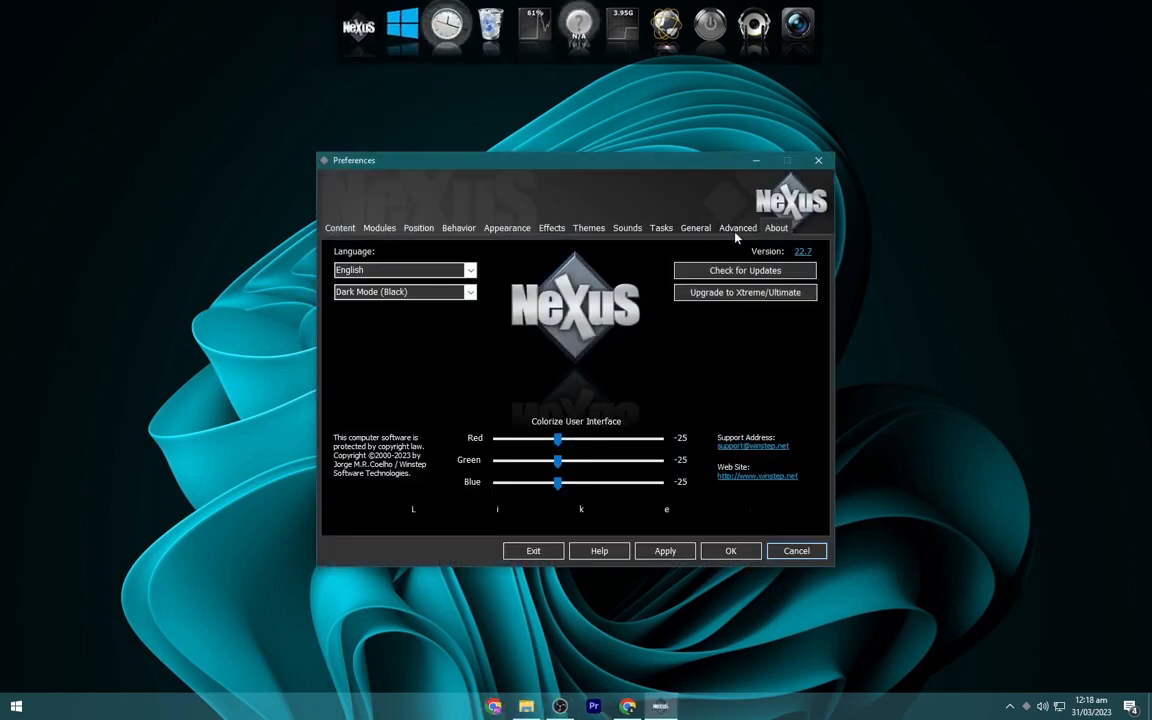
click(736, 228)
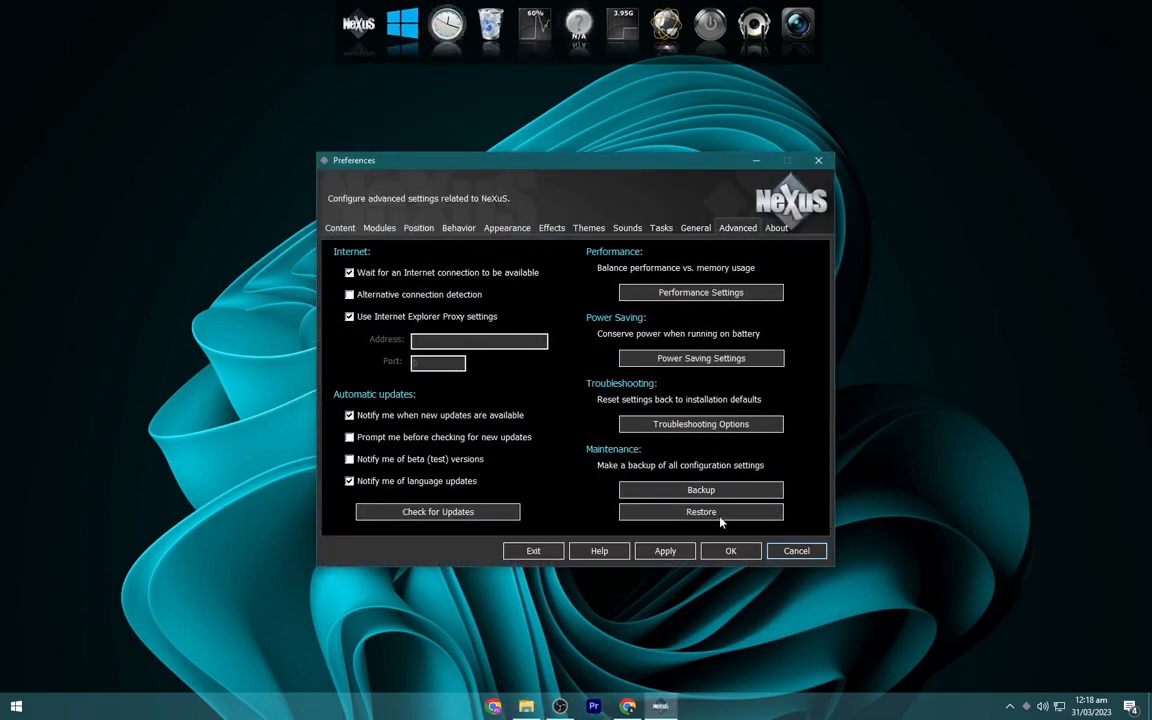
click(720, 519)
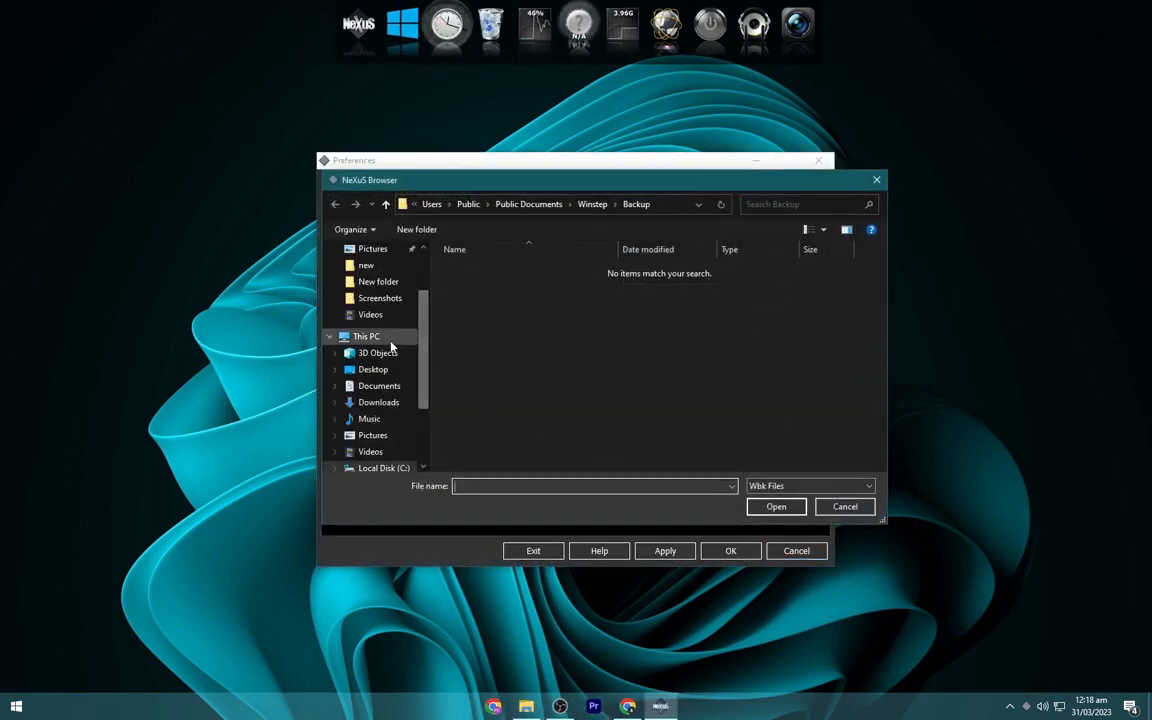
click(360, 336)
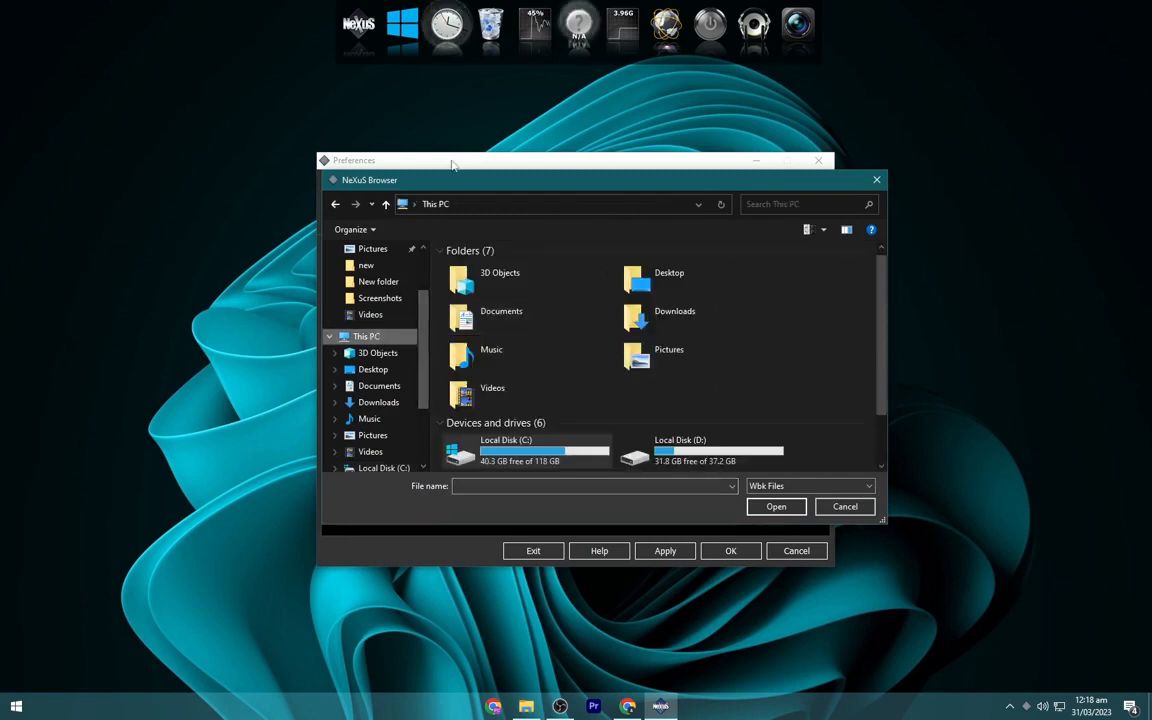
drag(460, 180, 435, 181)
scroll(520, 276, down, 2)
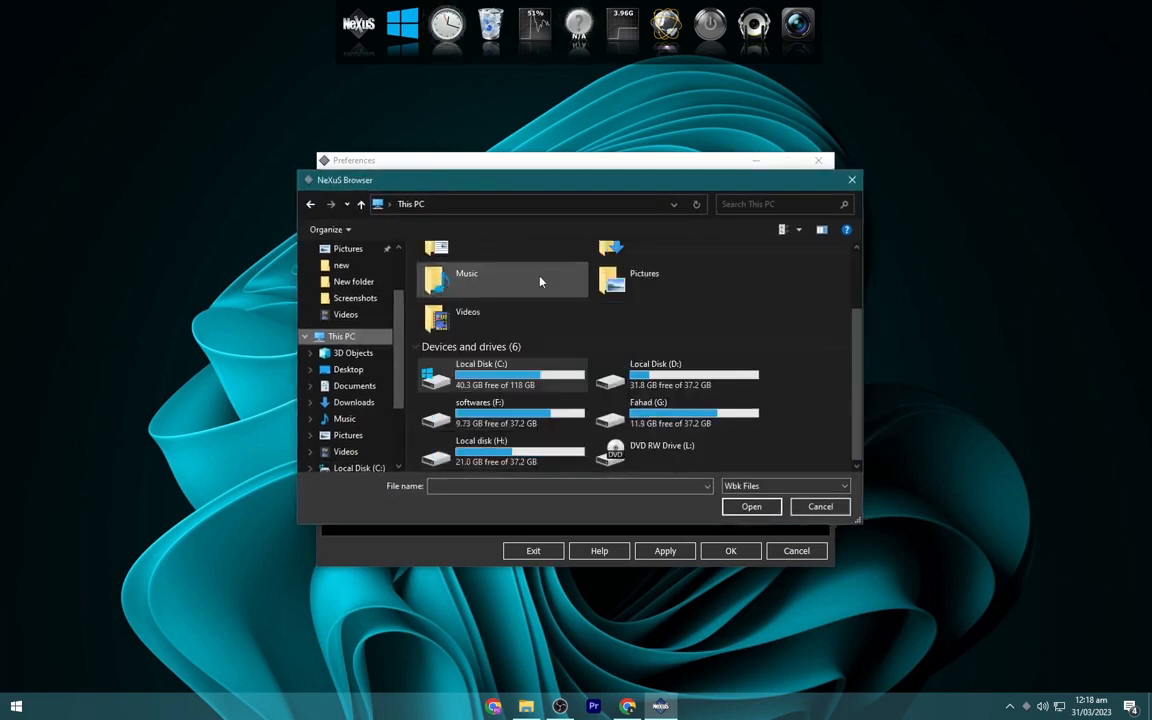
double_click(520, 377)
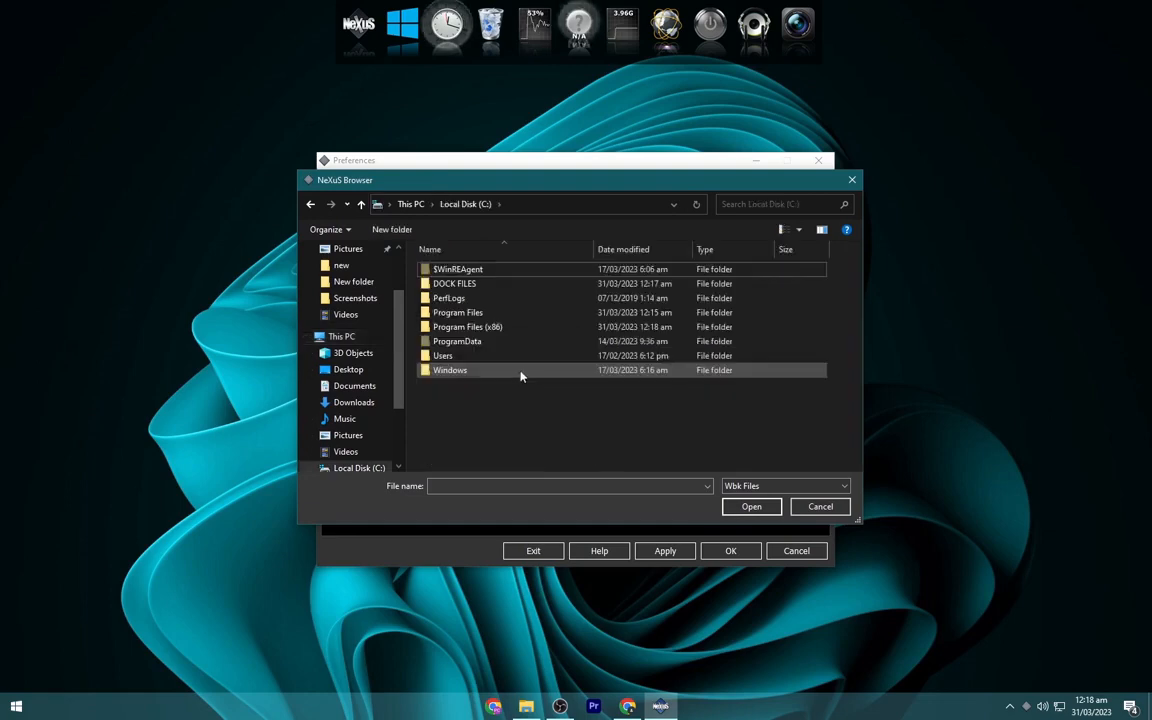
double_click(488, 284)
click(460, 269)
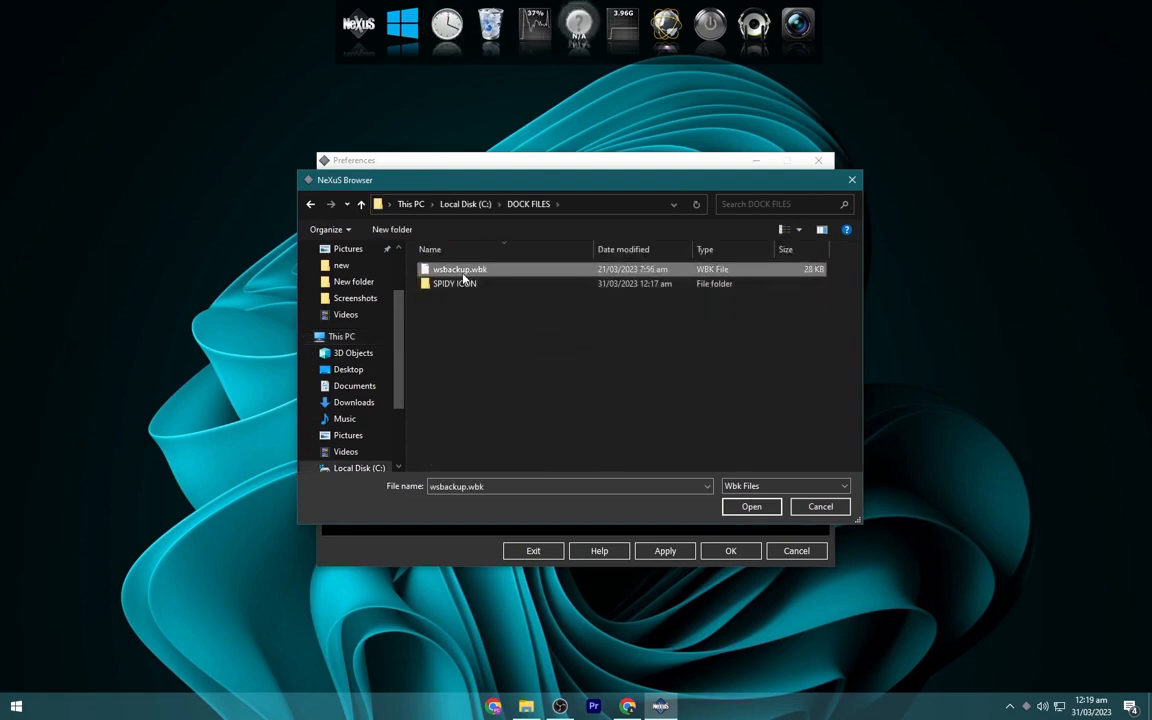
double_click(462, 270)
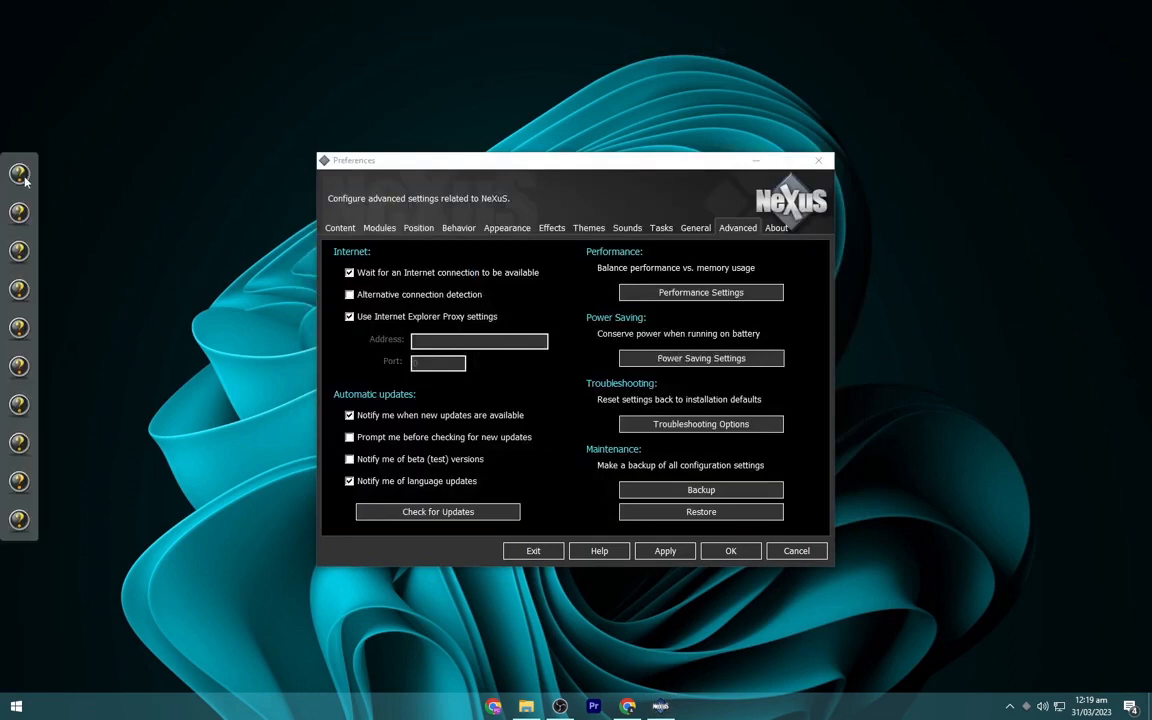
click(672, 551)
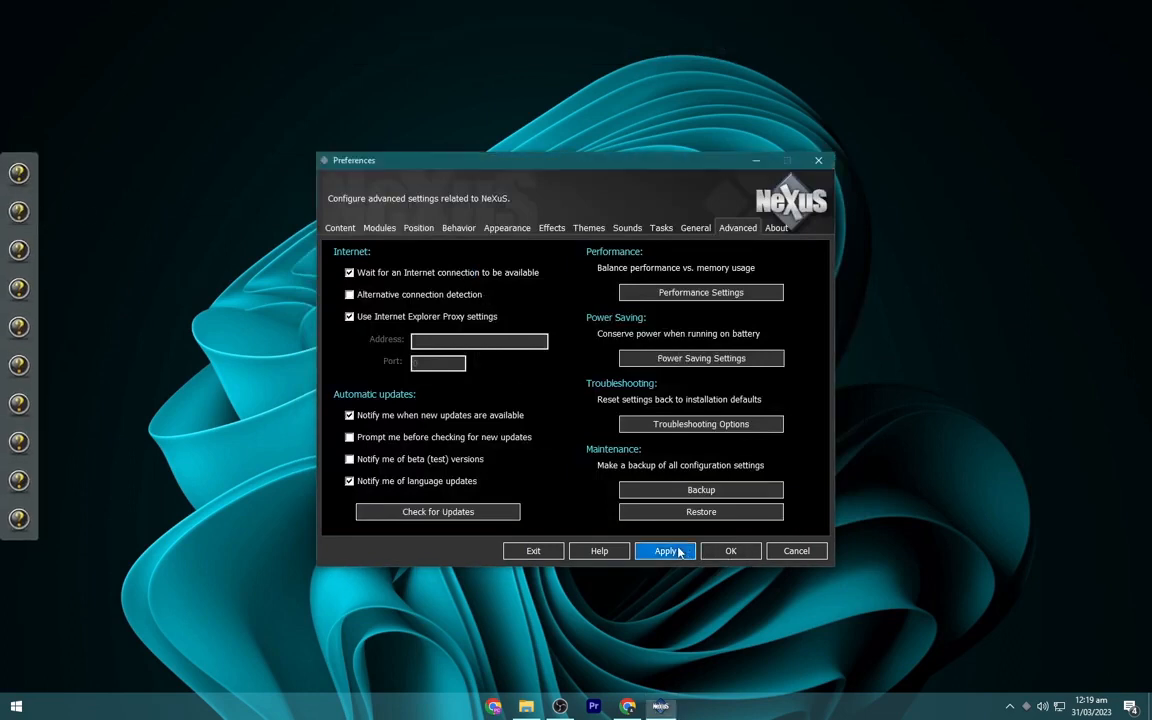
click(752, 559)
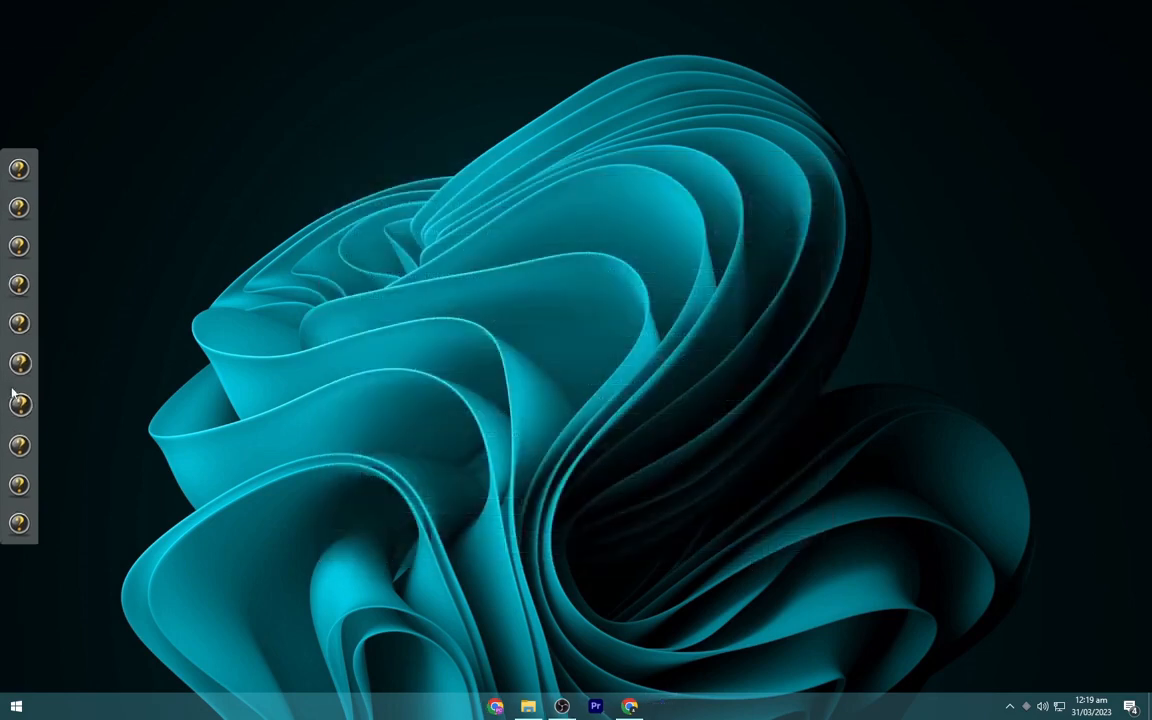
Change the icon of the This PC dock item to a.png from C:\DOCK FILES\SPIDY ICON.
right_click(19, 175)
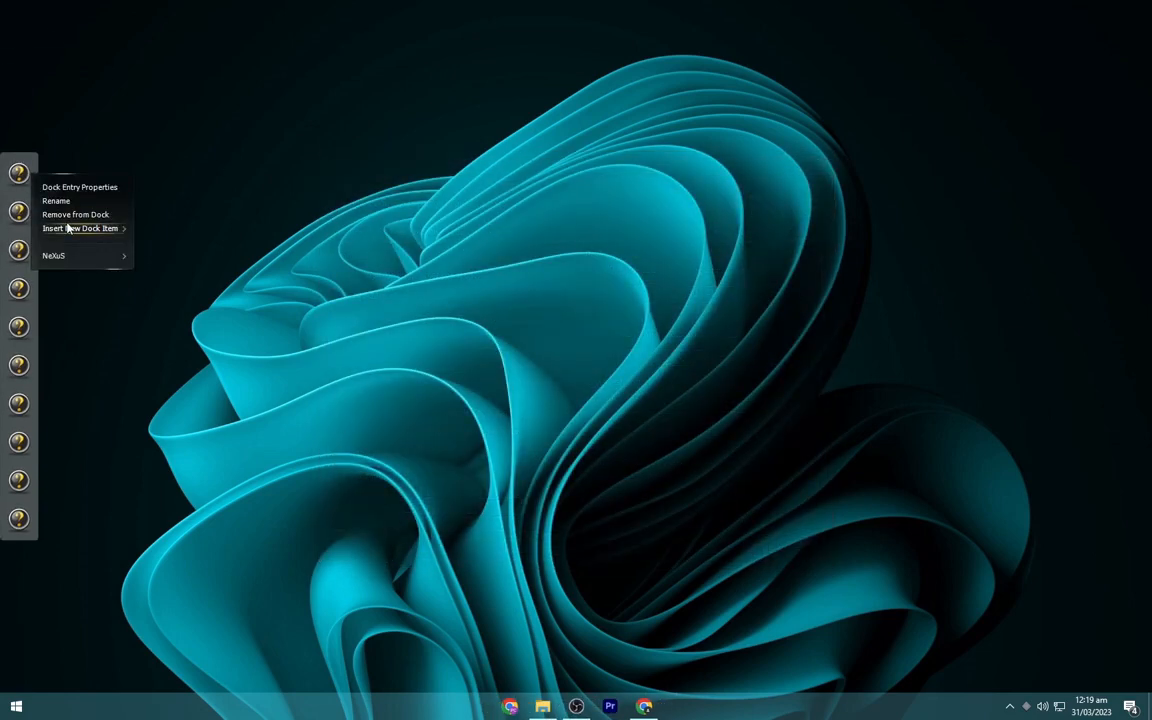
click(62, 187)
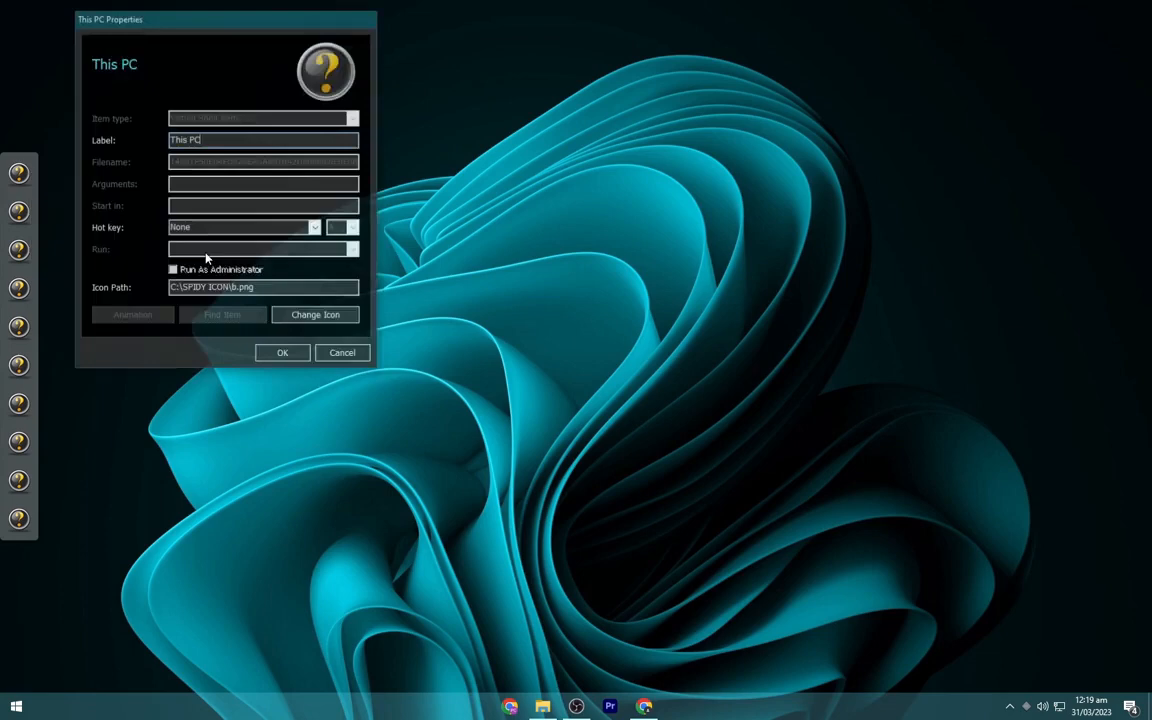
click(311, 318)
click(514, 236)
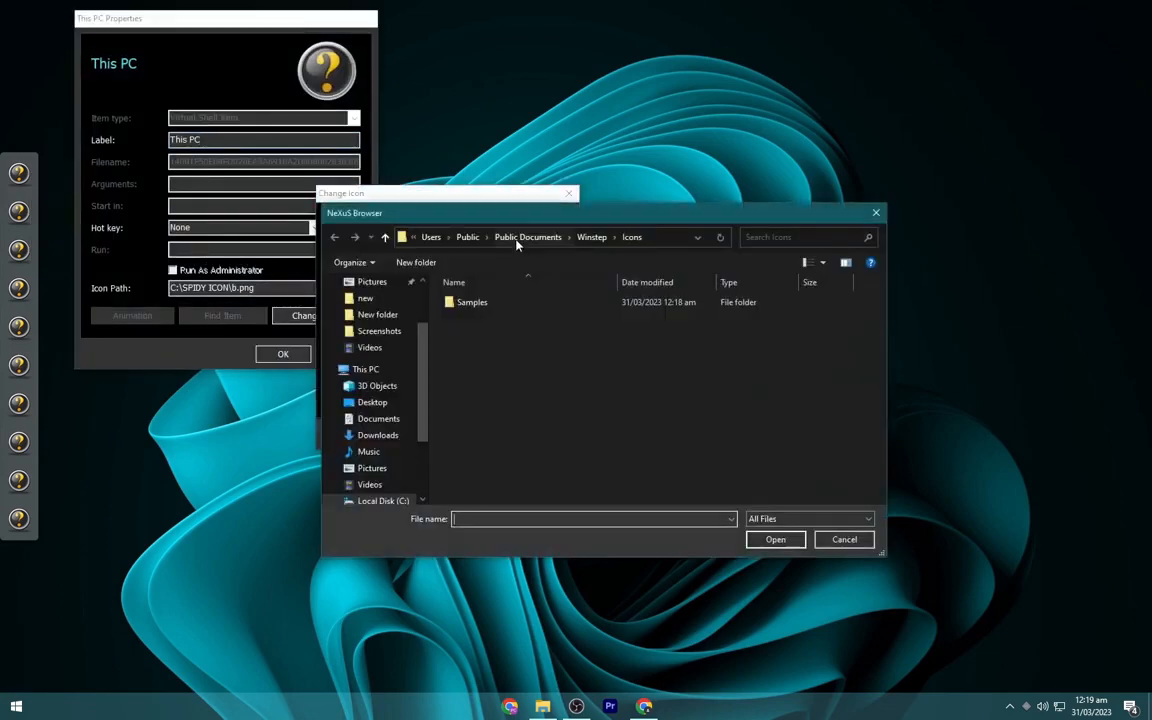
click(365, 369)
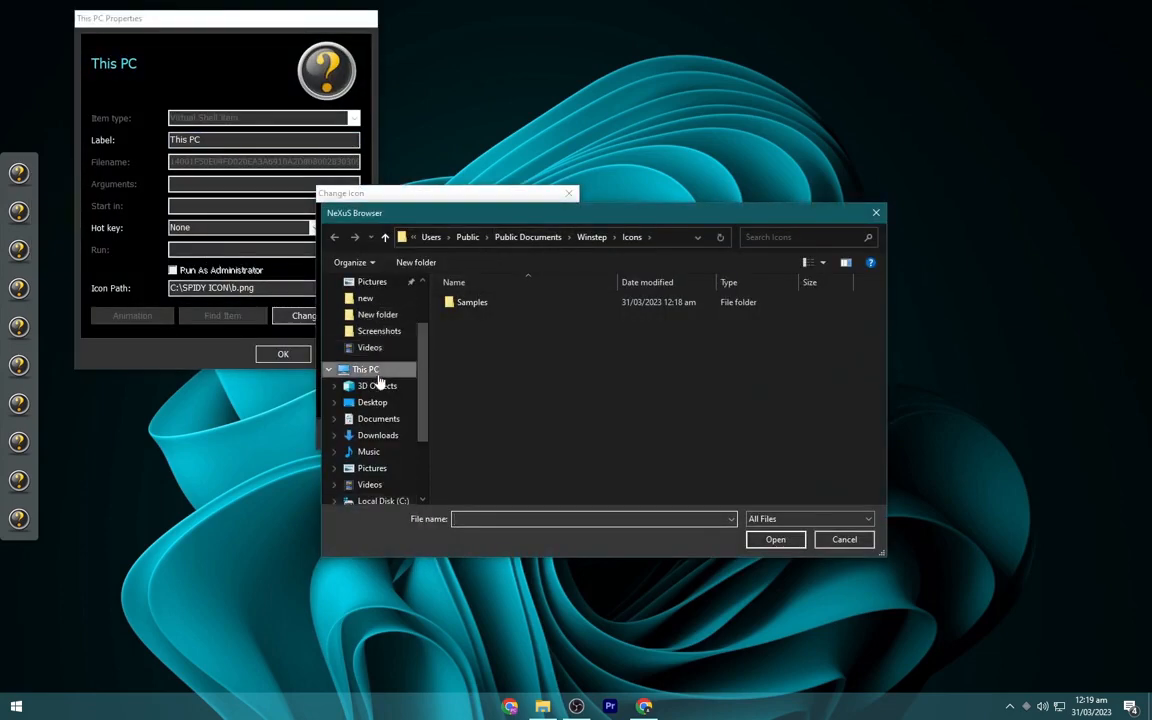
double_click(505, 478)
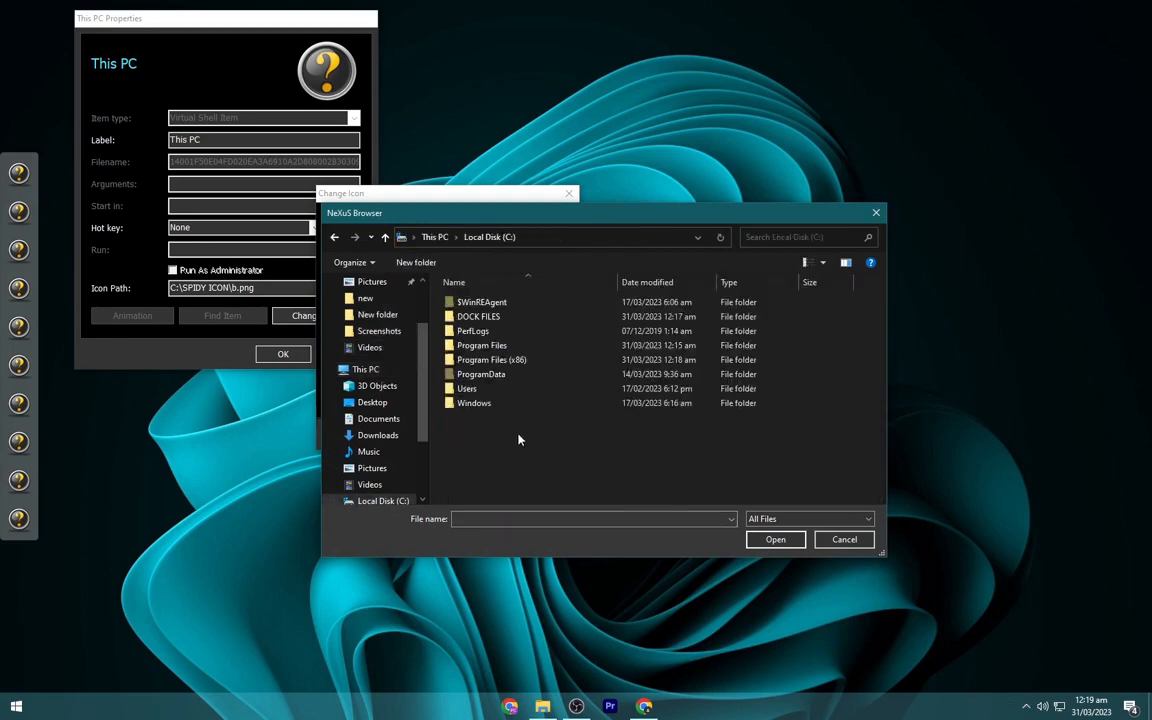
double_click(494, 316)
double_click(495, 317)
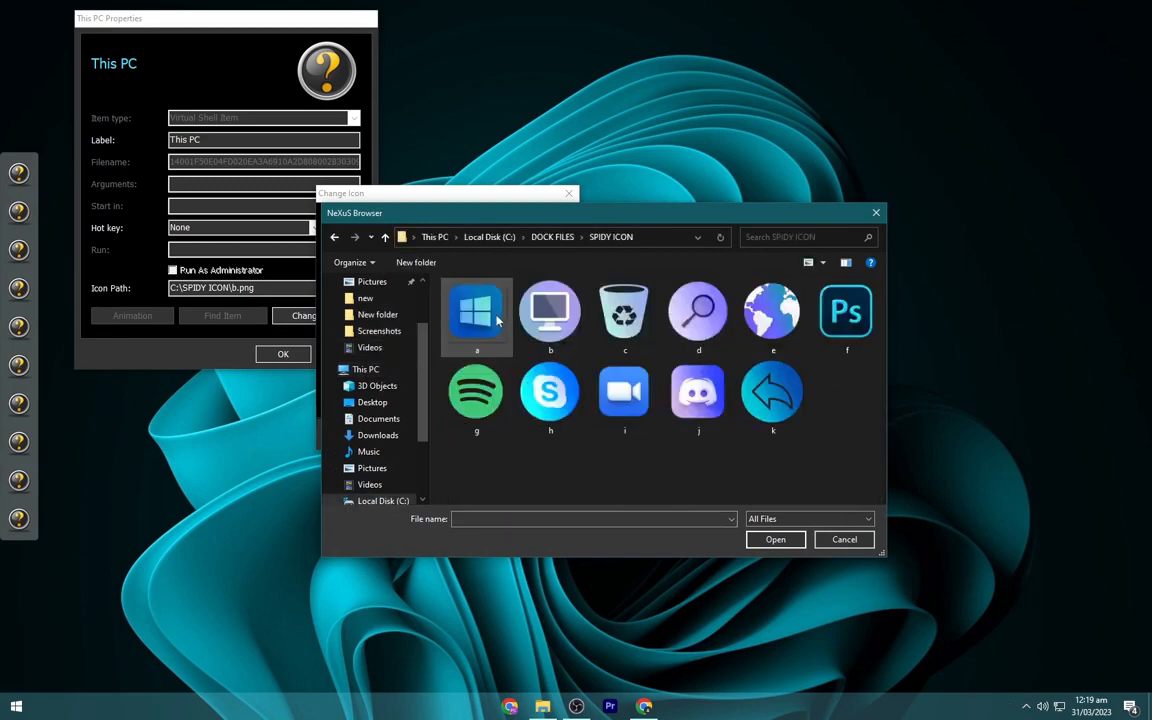
double_click(498, 320)
click(487, 434)
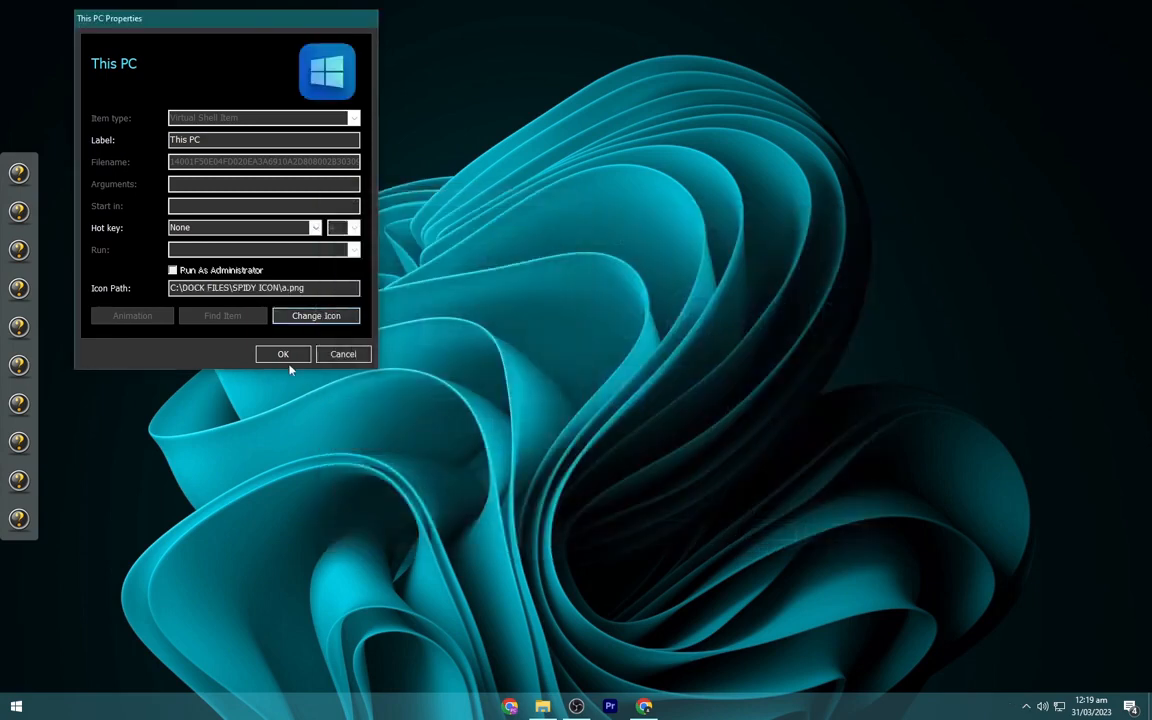
click(282, 356)
Change the icon of the Recycle Bin dock item to the monitor image b from C:\DOCK FILES\SPIDY ICON.
right_click(20, 210)
click(70, 209)
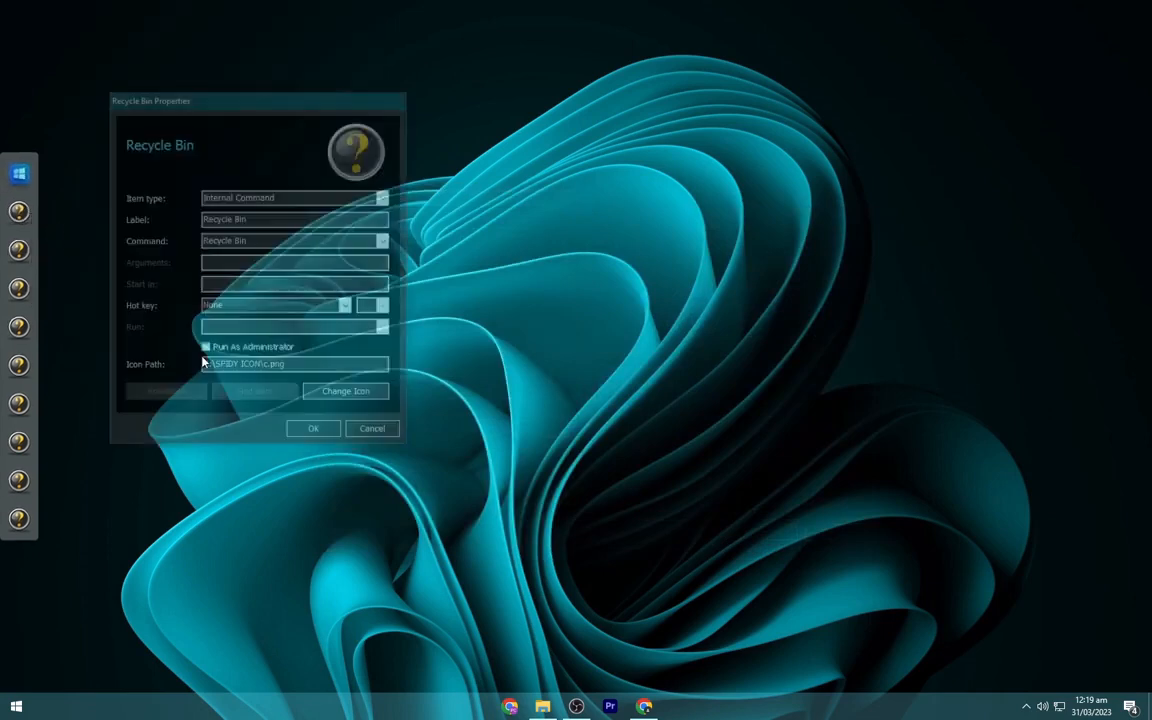
click(340, 394)
click(542, 316)
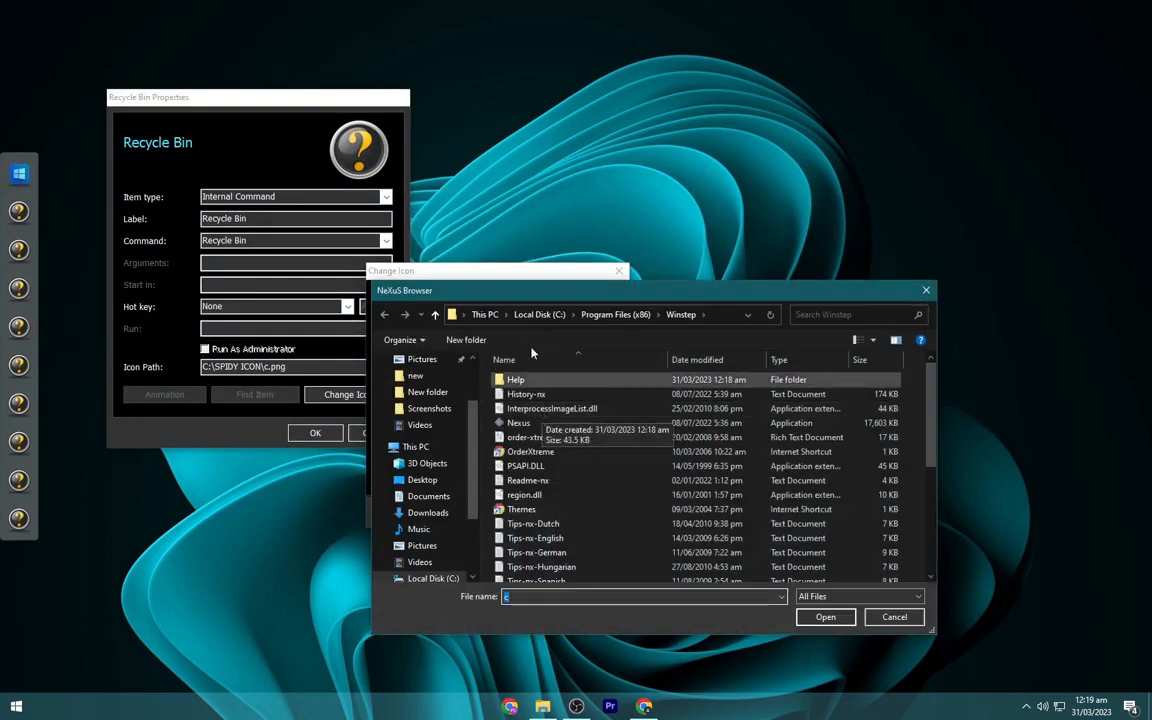
click(417, 448)
double_click(596, 562)
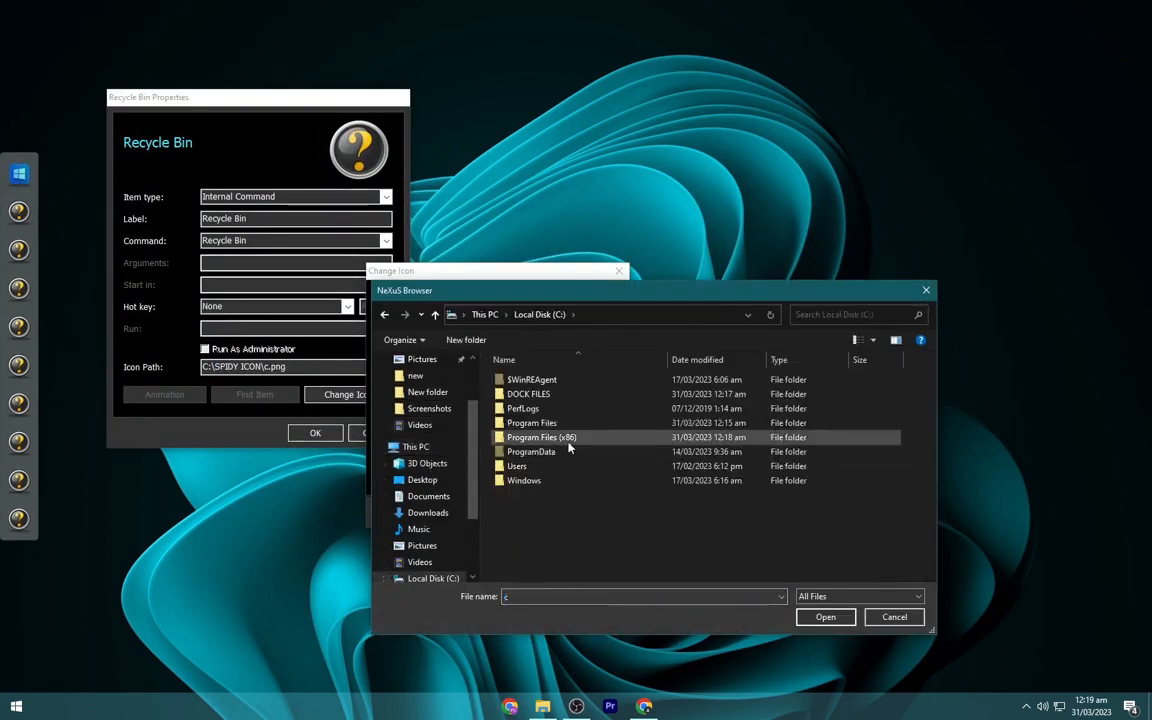
double_click(537, 394)
double_click(537, 391)
double_click(603, 400)
click(536, 511)
click(328, 432)
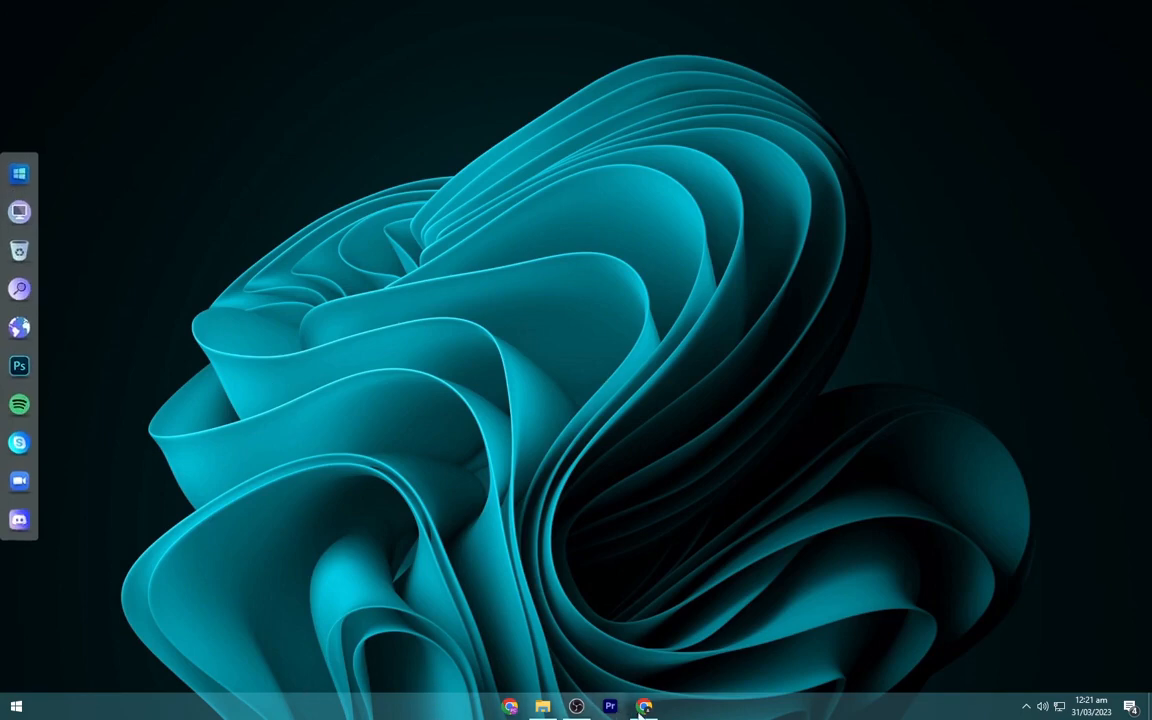
Open the Rainmeter manager and refresh all skins to bring in the newly pasted skin folders.
click(1025, 706)
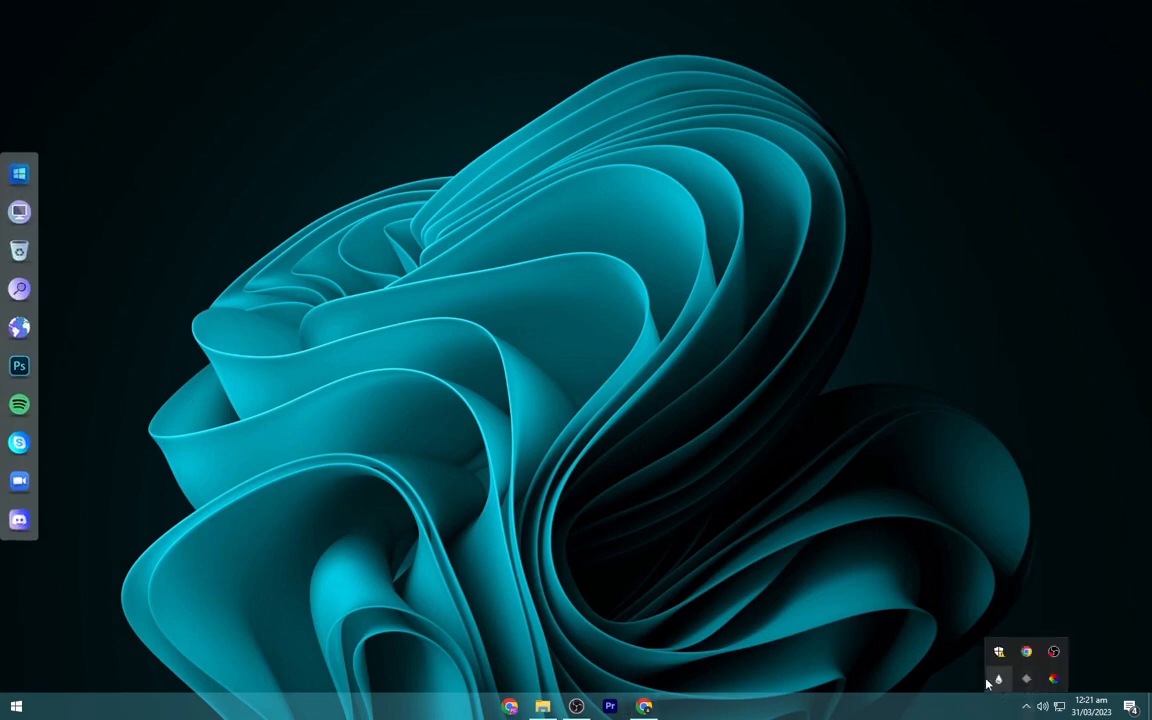
click(996, 682)
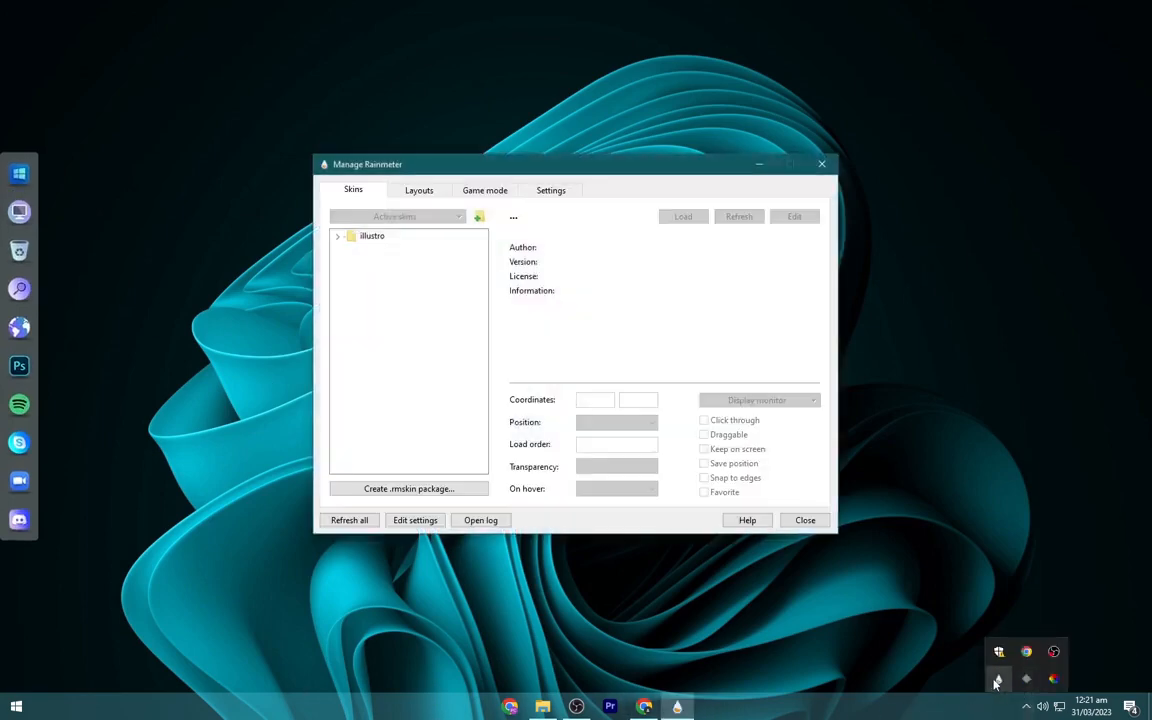
click(342, 522)
Load the time.ini skin from the Flip Clock folder of CLOCK SKIN.
click(338, 237)
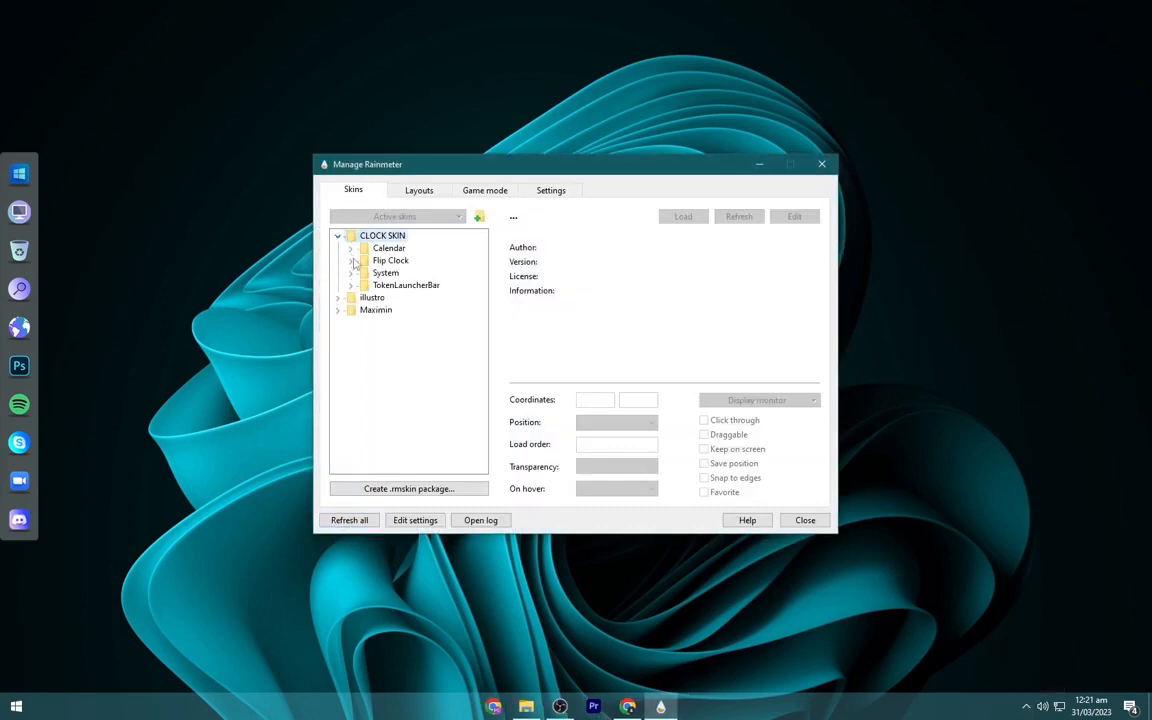
click(352, 261)
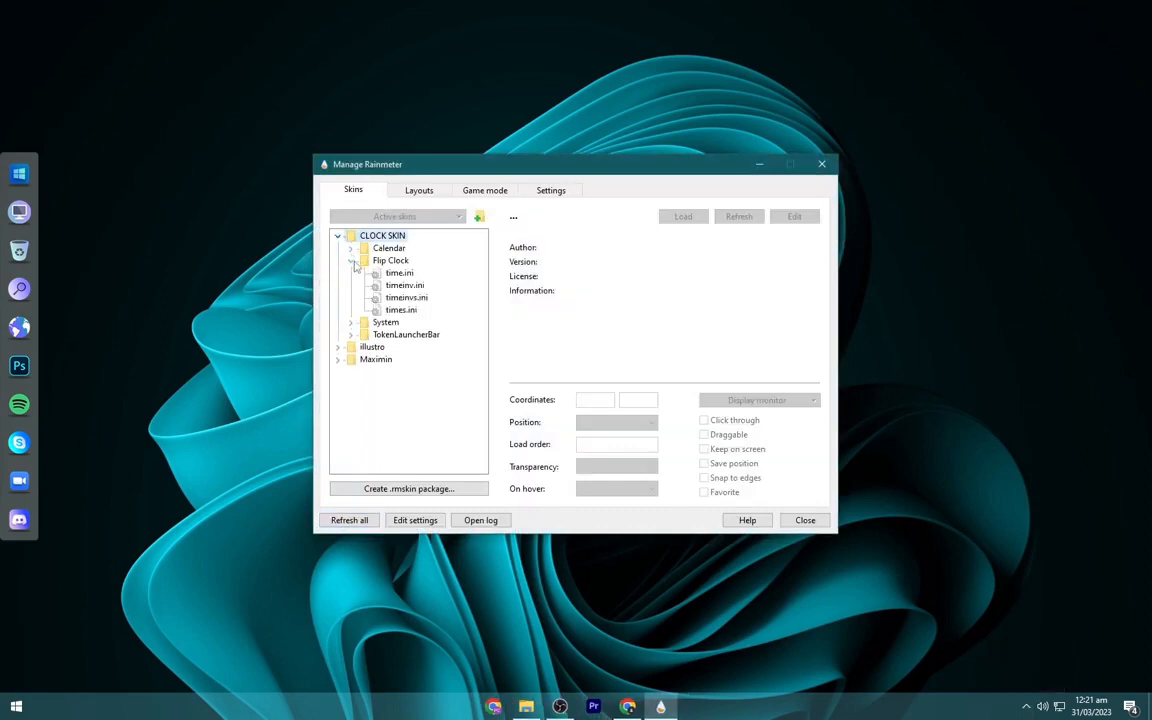
right_click(410, 274)
click(435, 283)
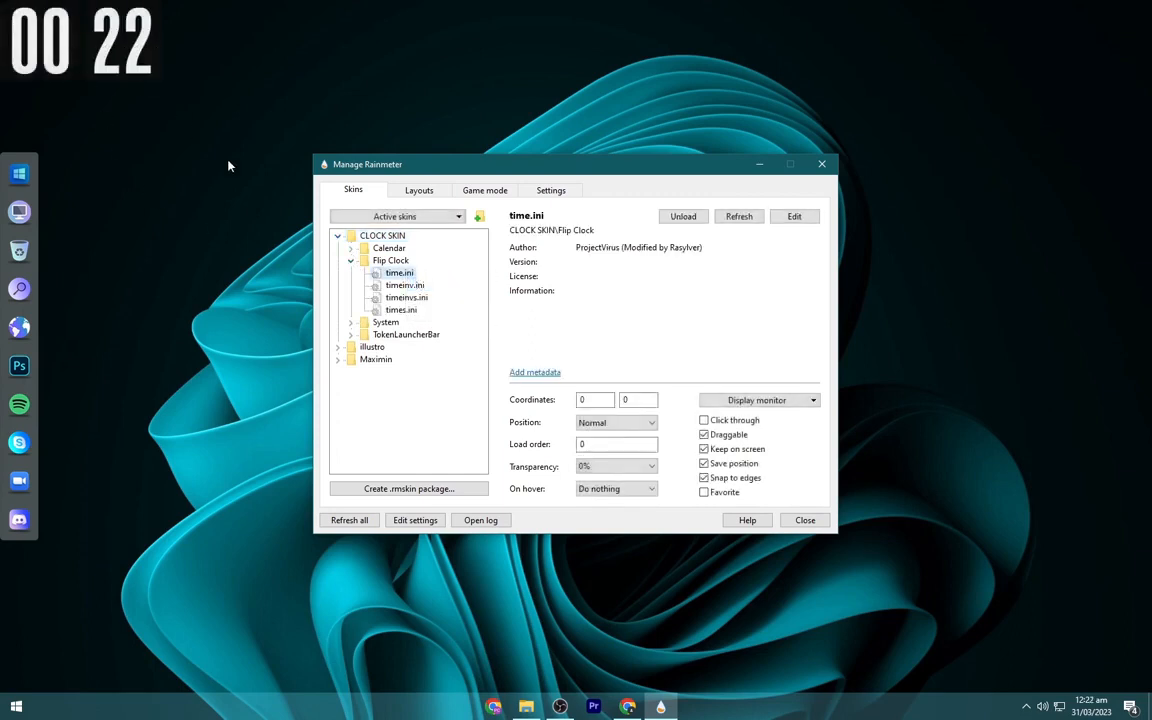
Try the Flip Clock variants timeinv.ini, timeinvs.ini and times.ini, and switch back to time.ini.
right_click(392, 286)
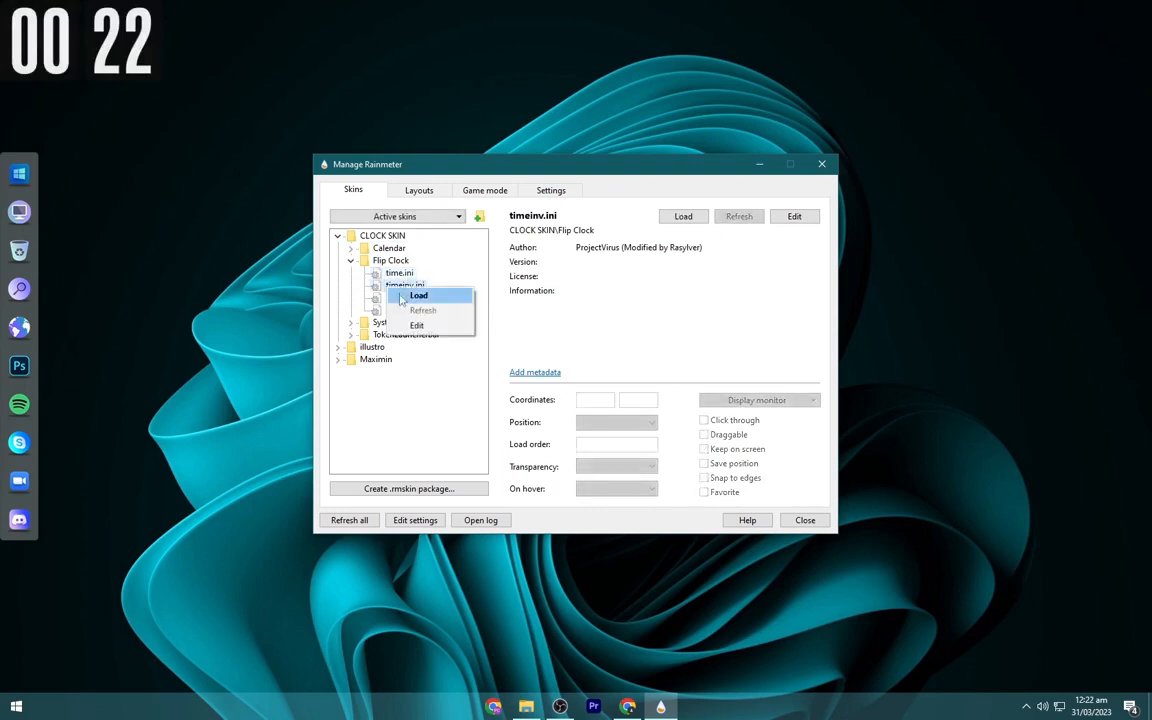
click(406, 297)
right_click(401, 299)
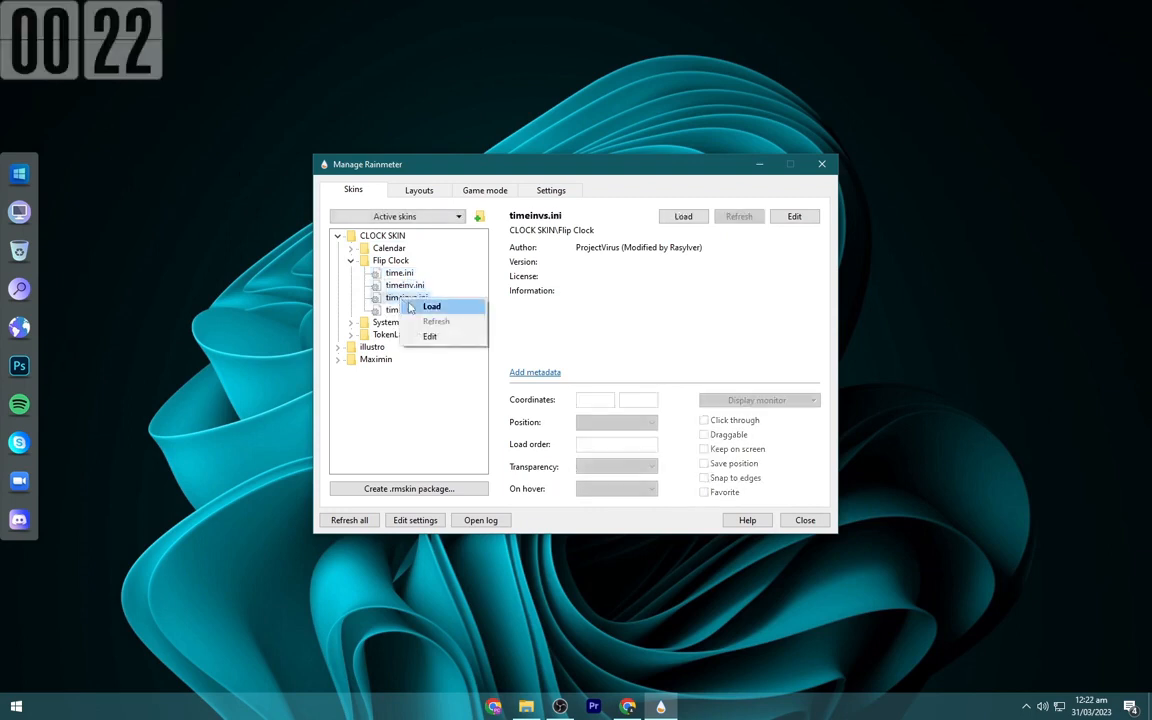
click(414, 309)
right_click(409, 312)
click(438, 316)
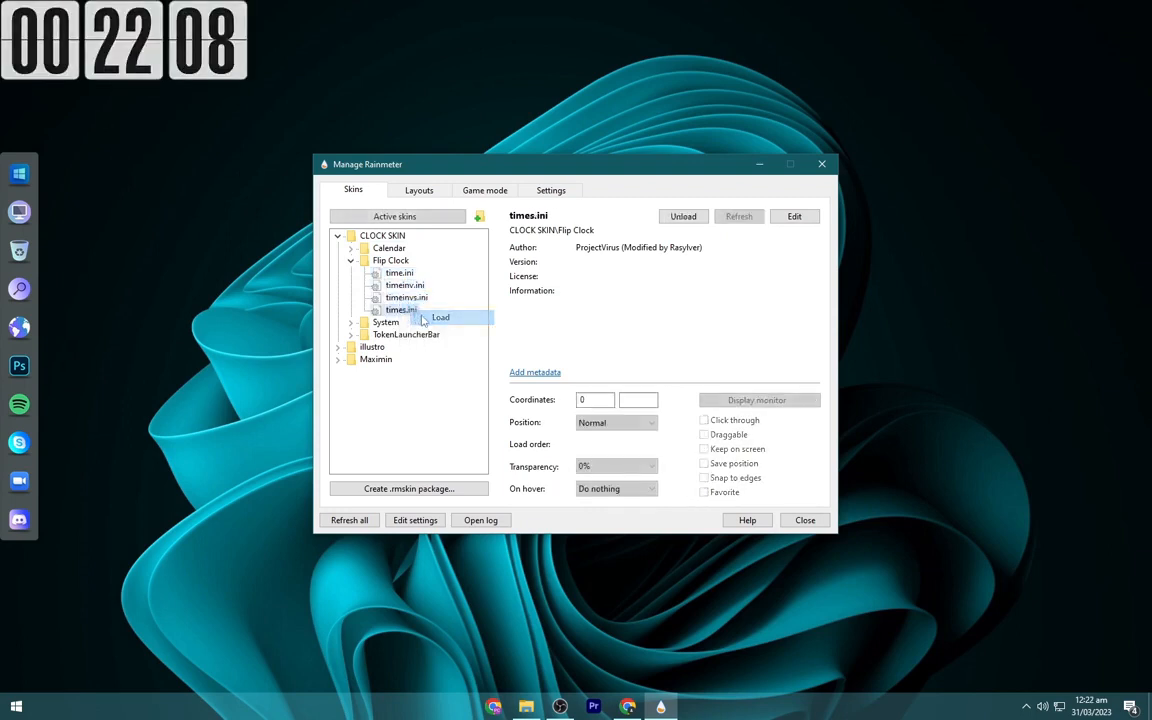
right_click(381, 276)
click(411, 279)
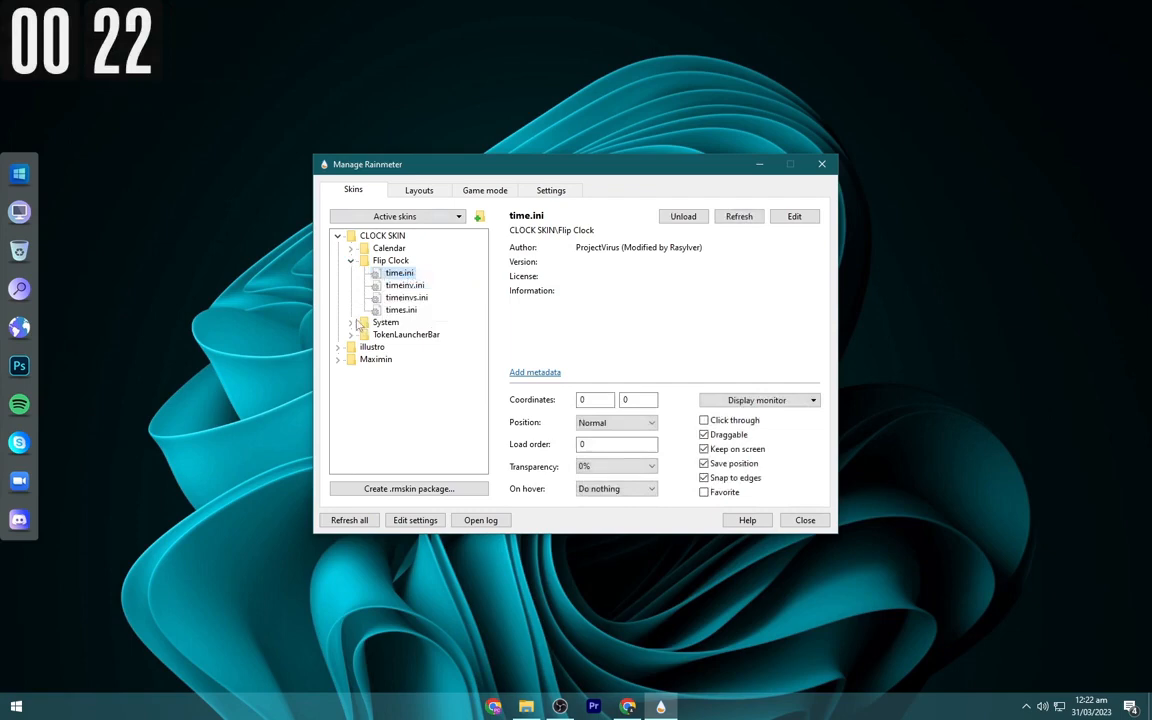
Load the system.ini skin from the System folder of CLOCK SKIN.
click(351, 322)
right_click(378, 333)
click(413, 340)
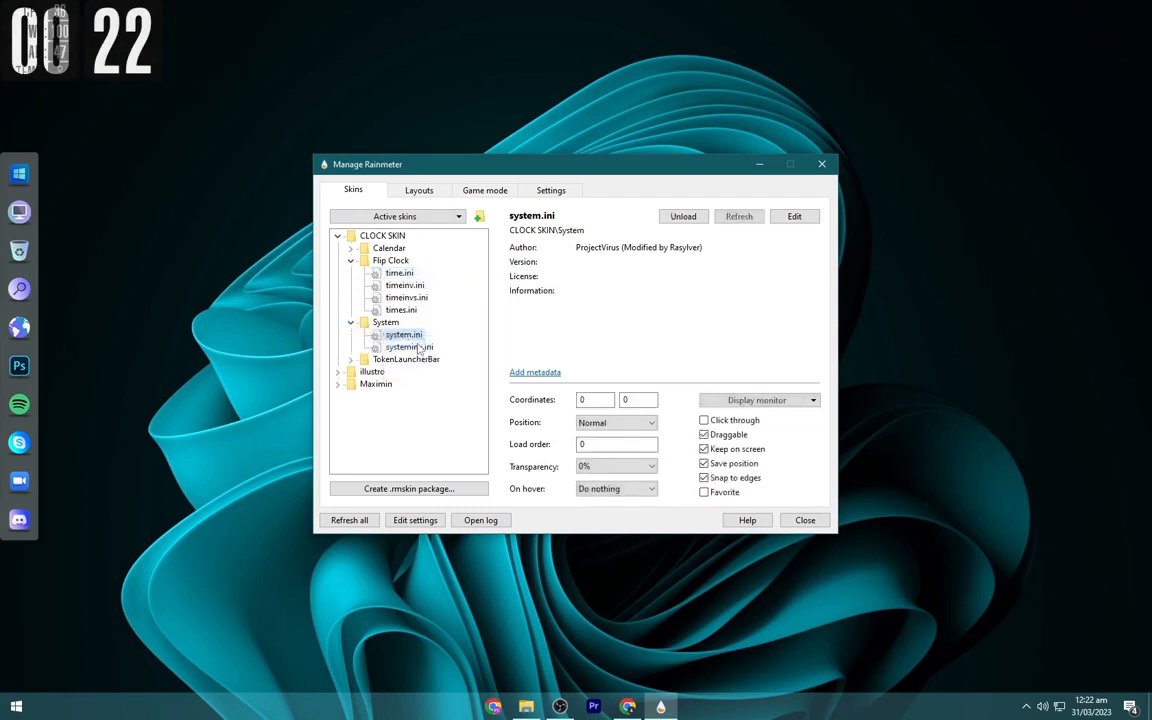
Move the system monitor widget clear of the flip clock to its right, and collapse the CLOCK SKIN folders in the skin list.
drag(52, 53, 222, 72)
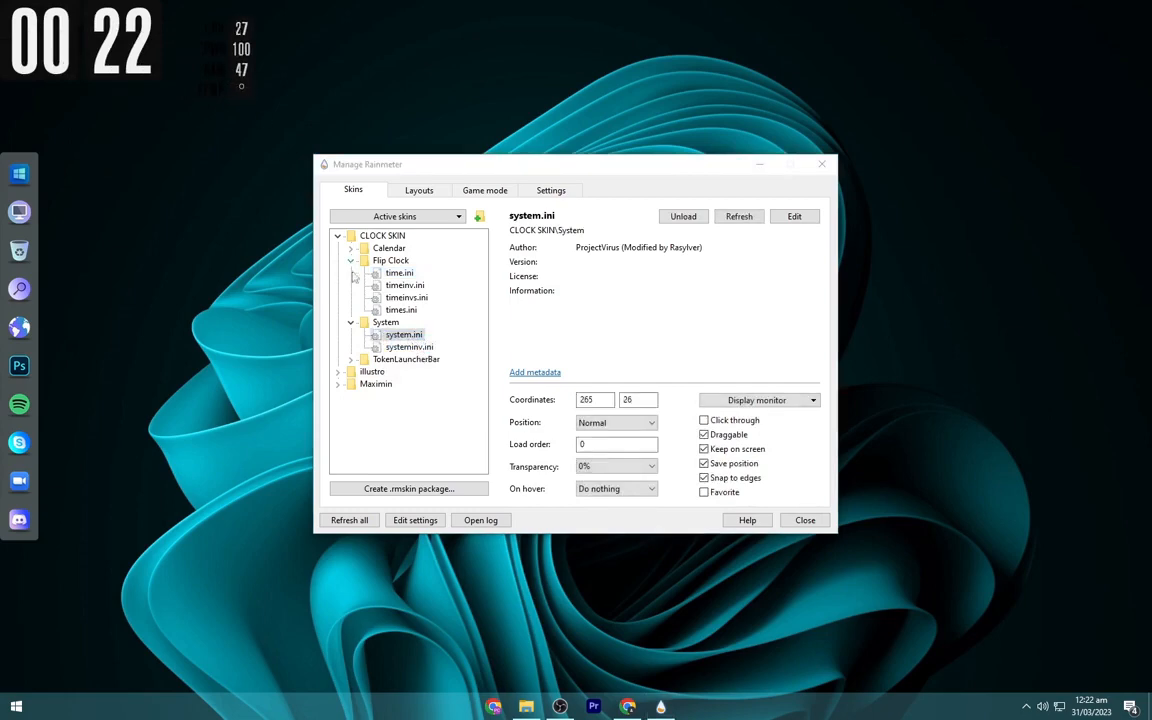
click(352, 322)
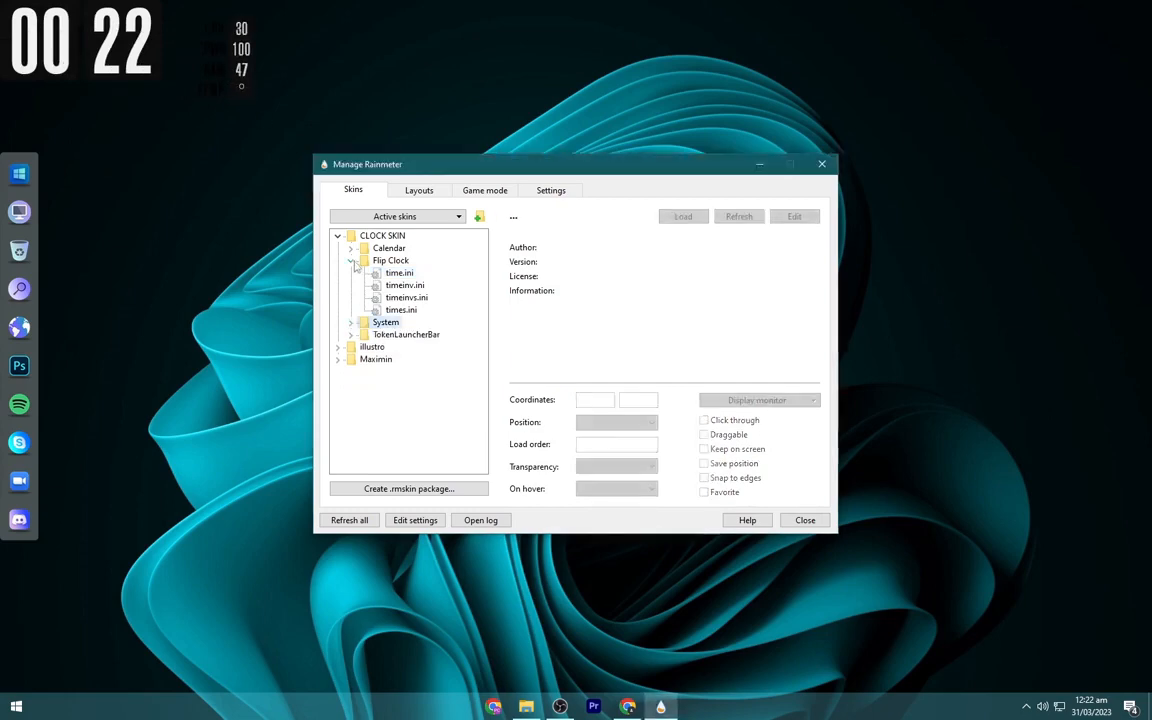
click(352, 260)
click(338, 236)
Load the Time and Date.ini skin from Maximin's Time and Date folder and close the Rainmeter manager.
click(339, 260)
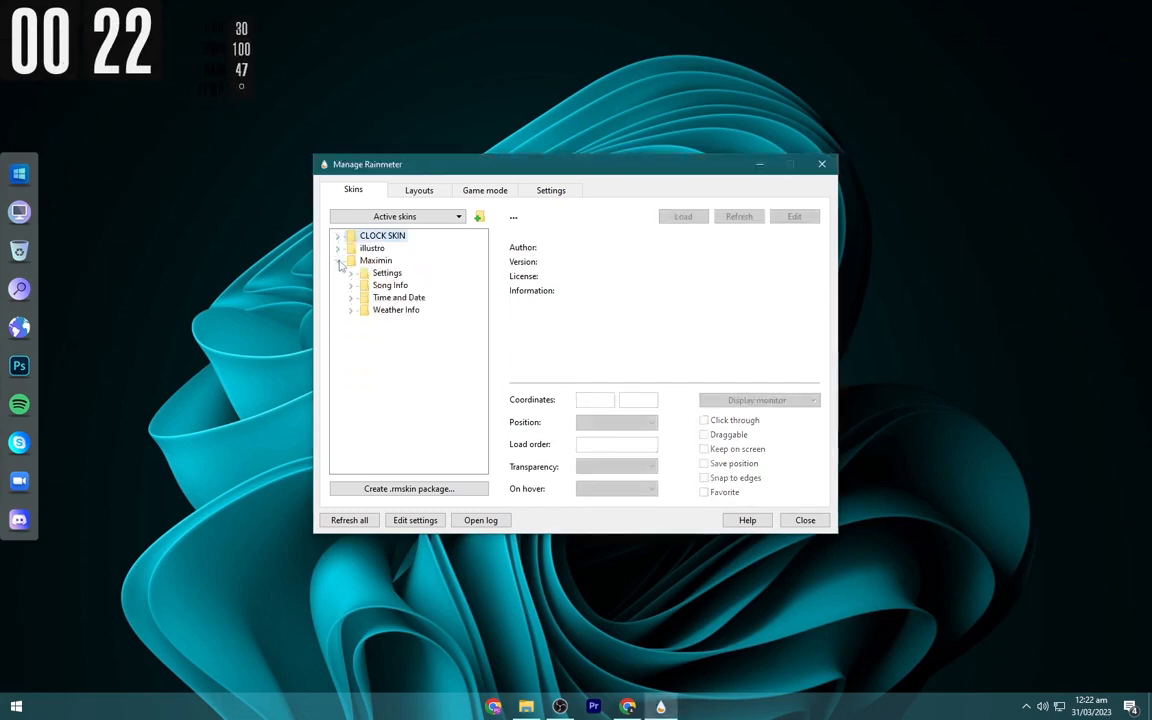
click(351, 298)
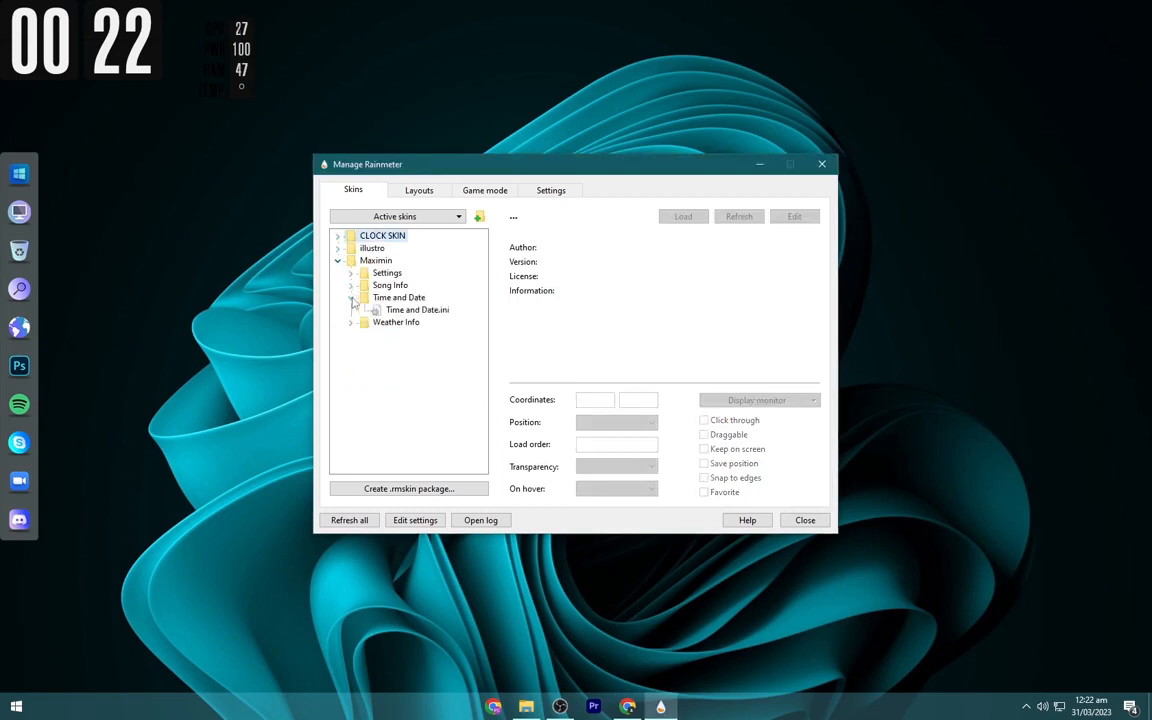
right_click(400, 314)
click(420, 318)
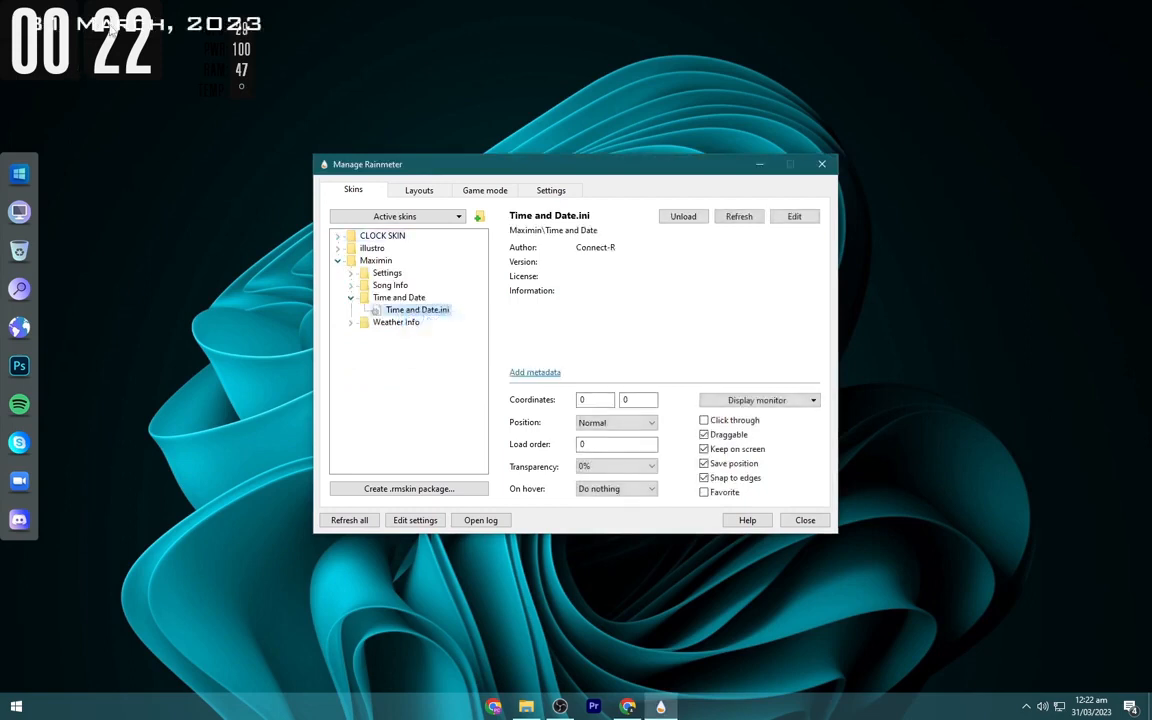
click(339, 260)
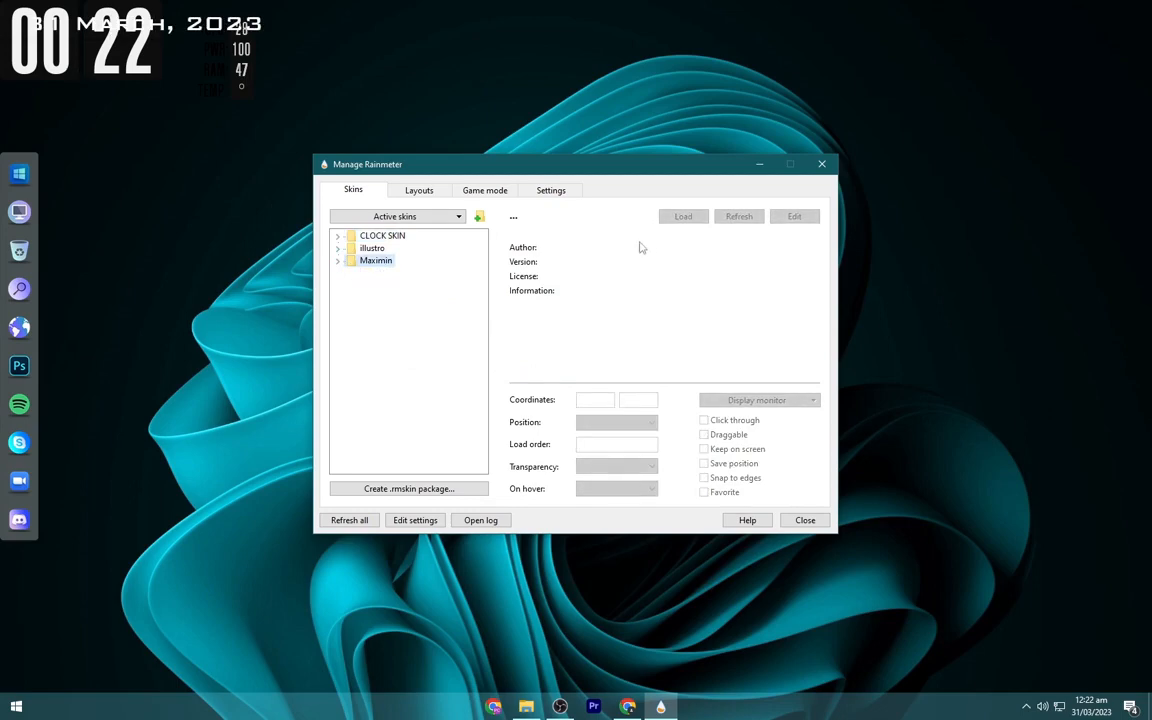
click(821, 165)
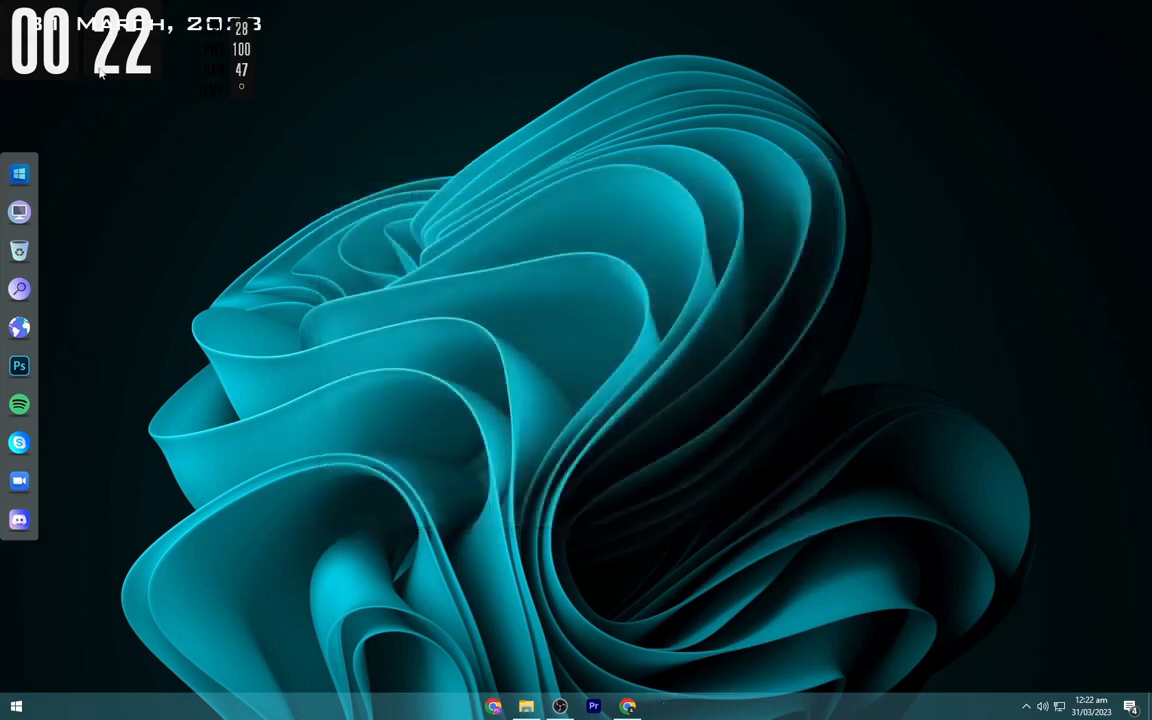
Arrange the widgets in the upper middle of the desktop, with the date above the flip clock and the system monitor to its right.
drag(100, 70, 571, 311)
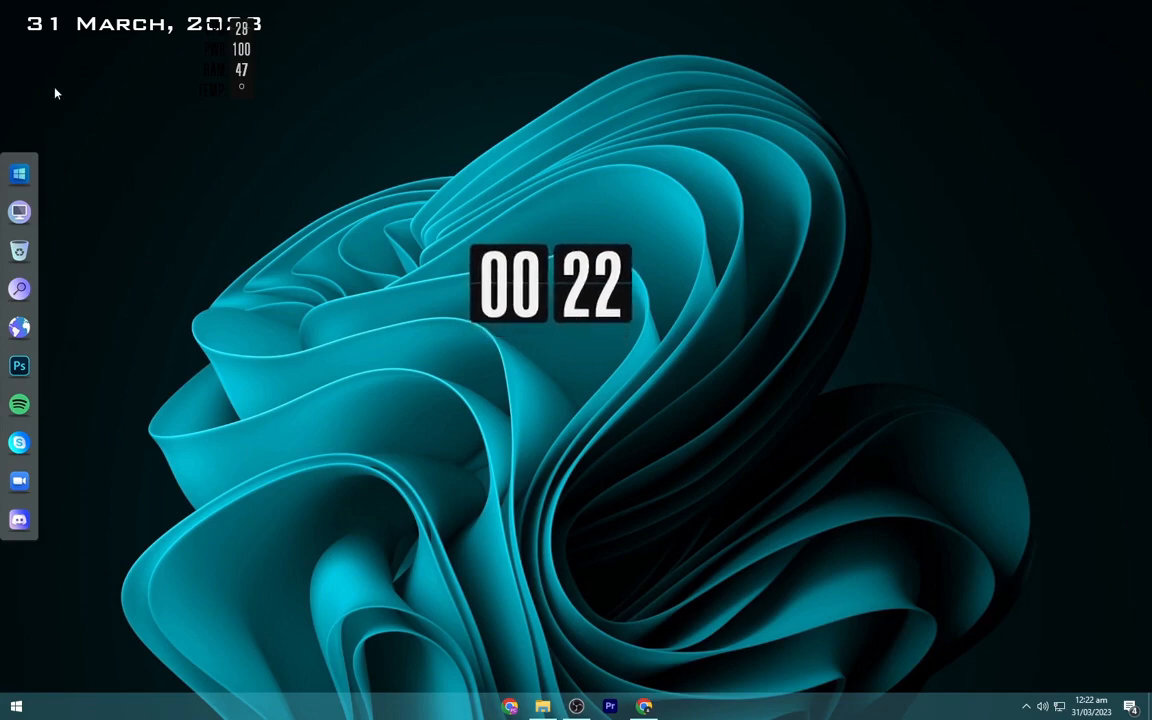
drag(88, 33, 539, 235)
drag(240, 71, 678, 297)
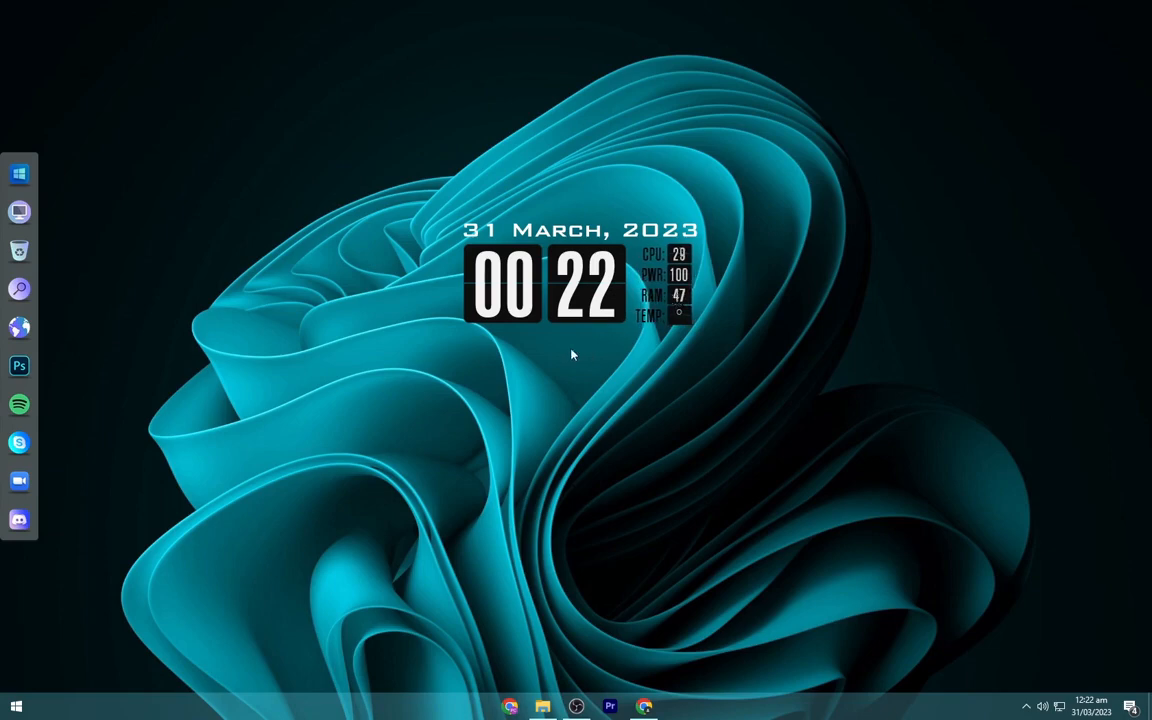
Turn on automatic hiding of the taskbar in desktop mode and minimize the Settings window.
right_click(812, 703)
click(828, 684)
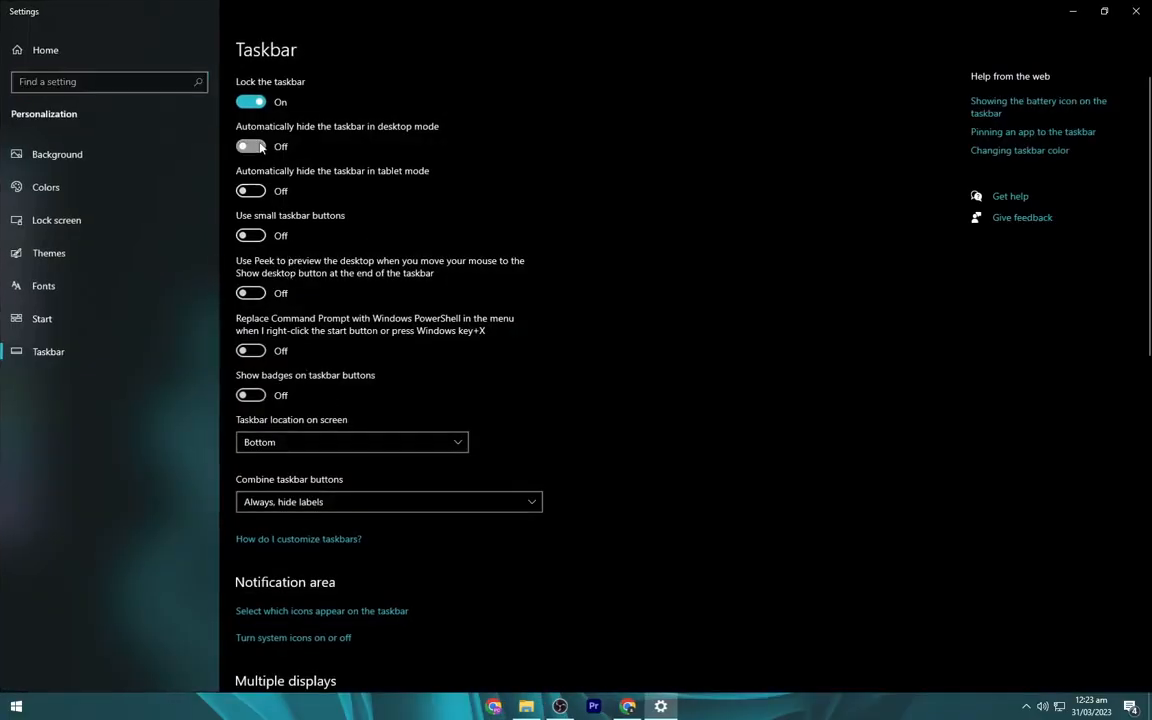
click(251, 146)
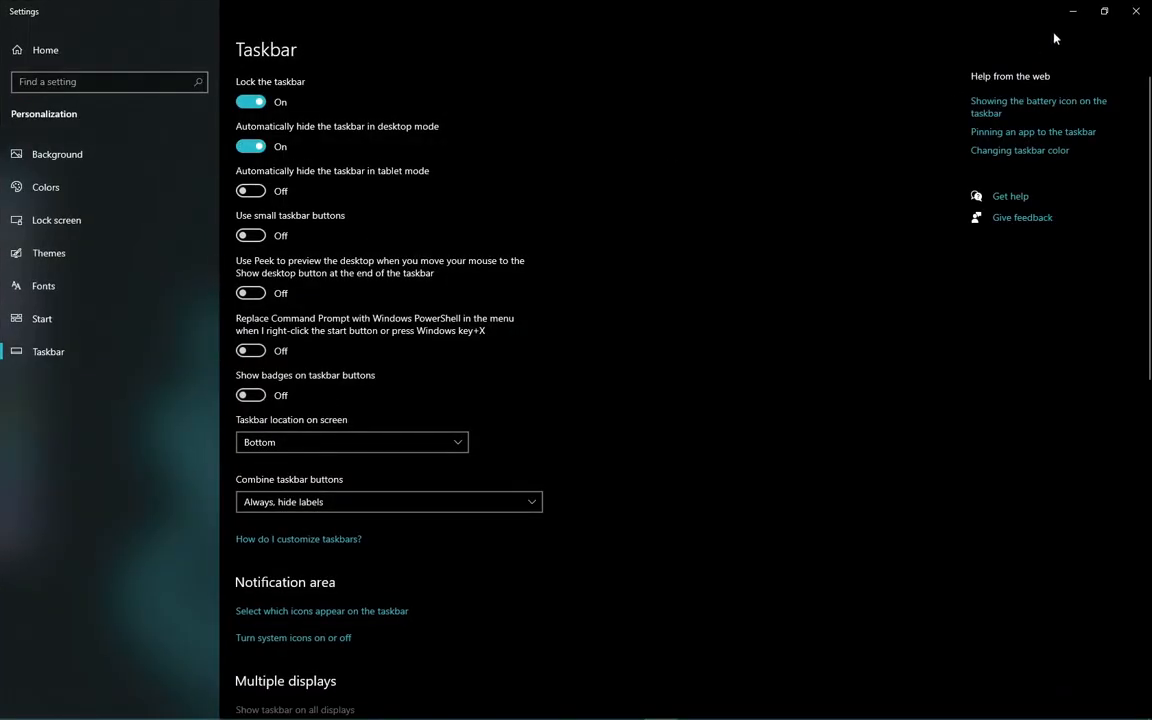
click(1070, 9)
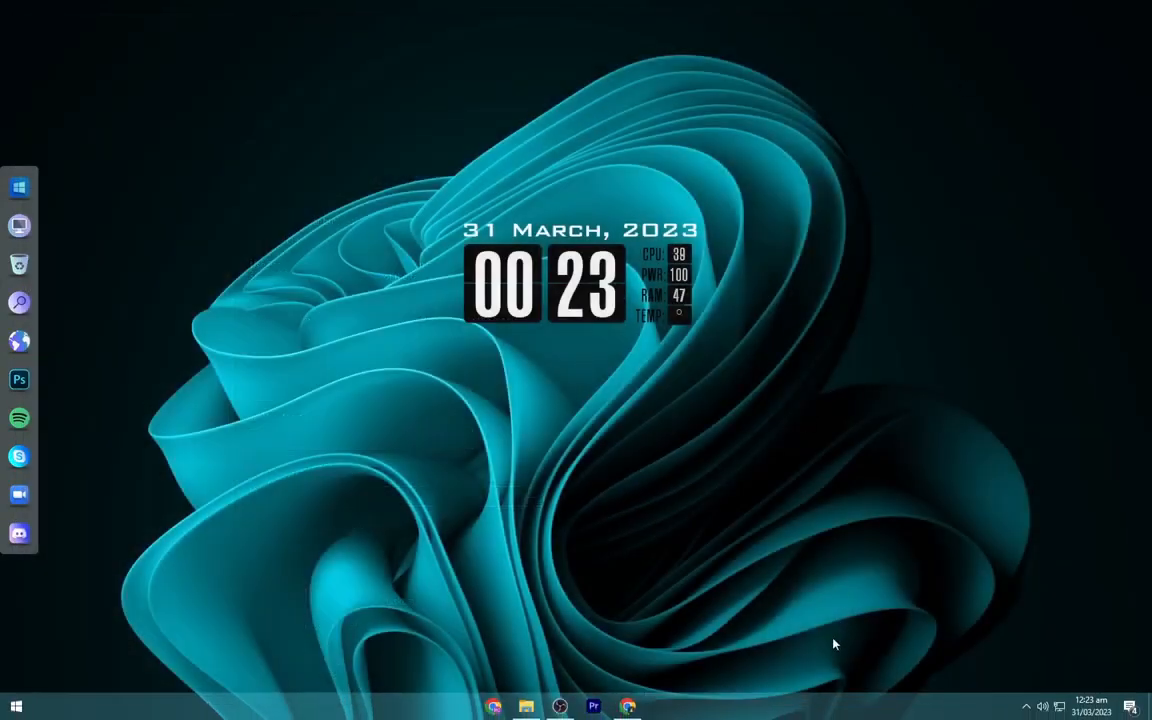